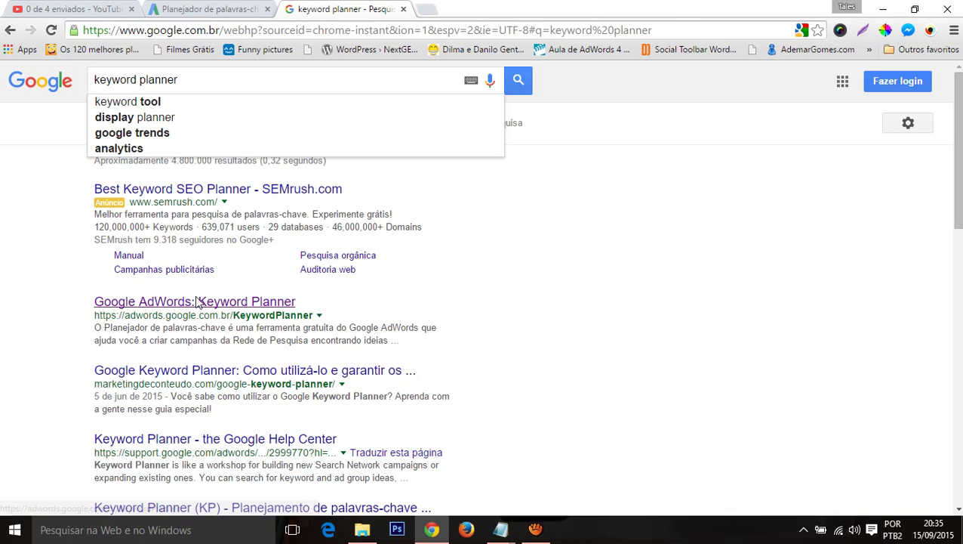
# Step: Open the AdWords Keyword Planner result, close the extra tab and sign in to AdWords
pyautogui.click(196, 301)
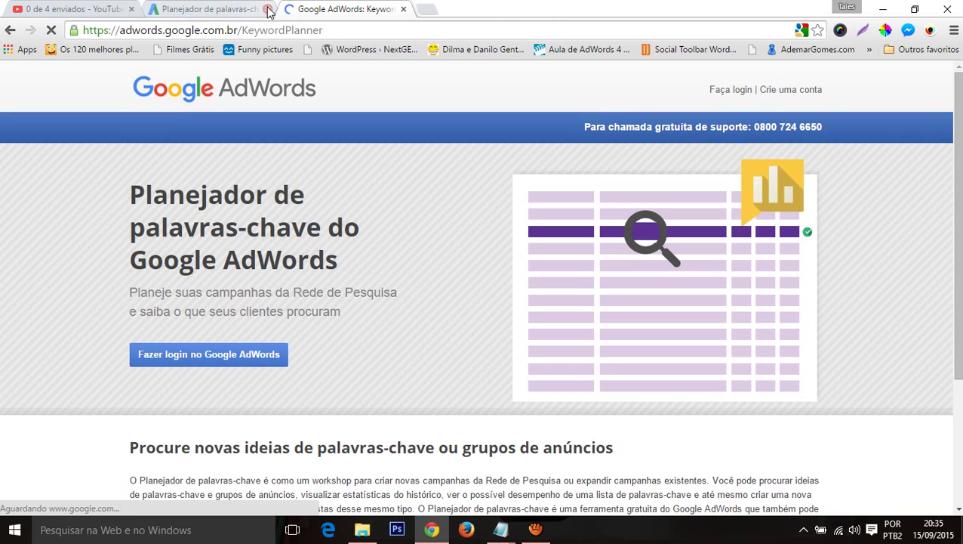
pyautogui.click(268, 10)
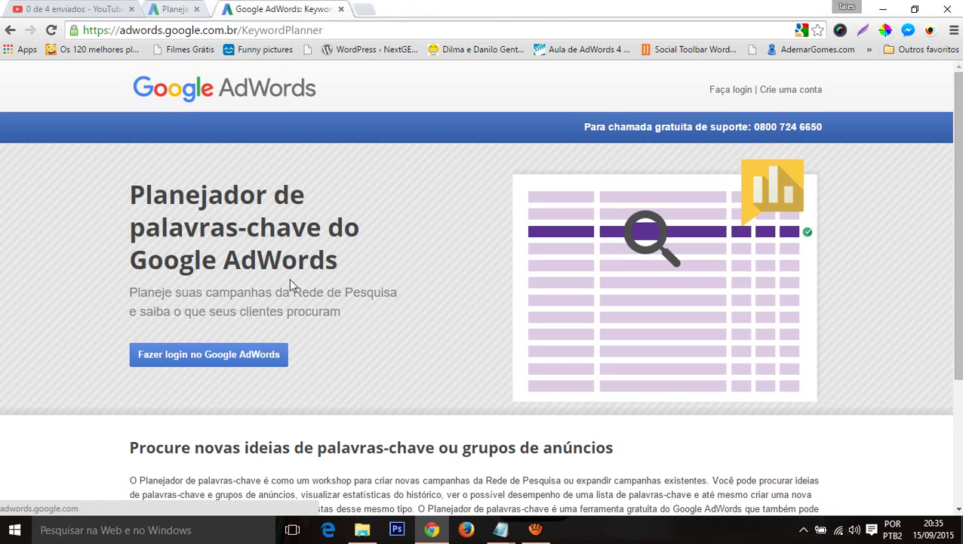
pyautogui.click(214, 363)
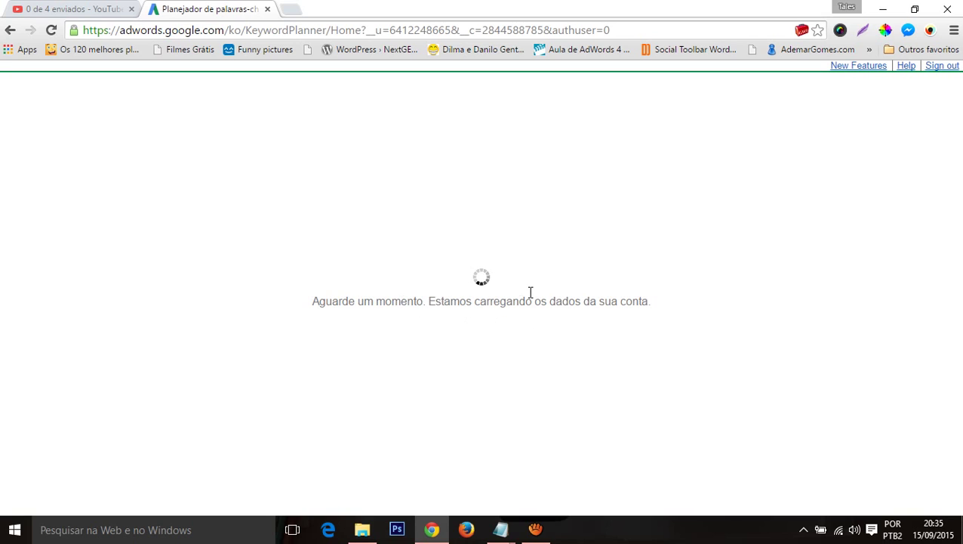
pyautogui.click(535, 528)
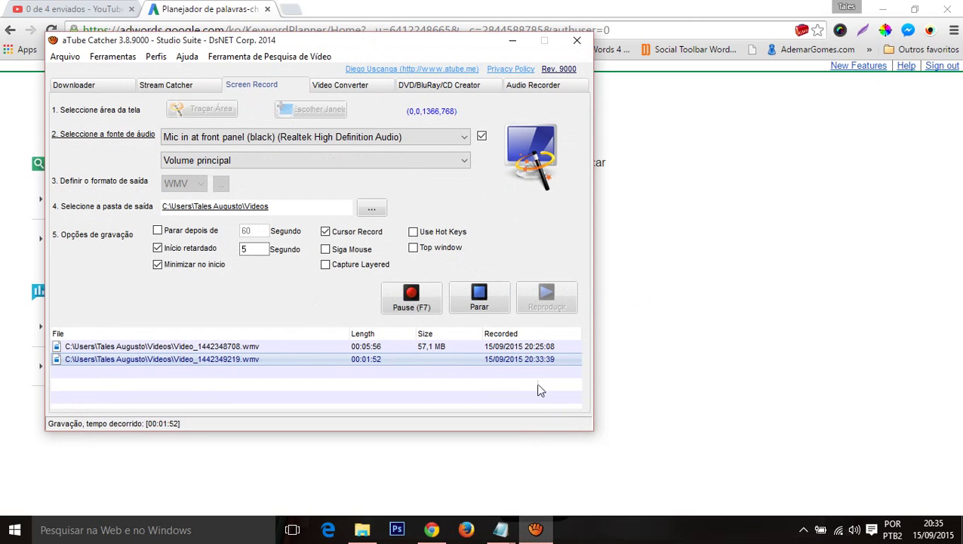
pyautogui.click(689, 369)
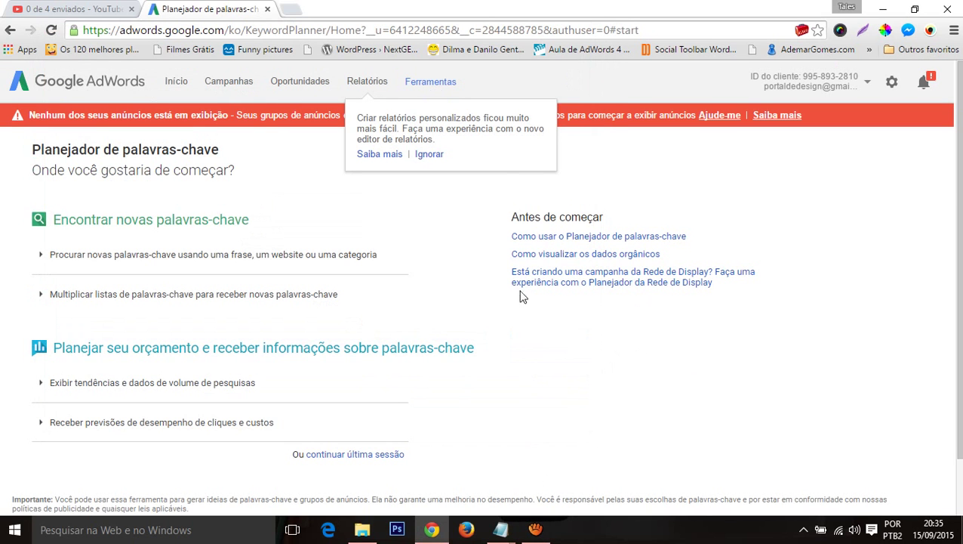
# Step: Dismiss the tip and request new keyword ideas for the product 'jequiti'
pyautogui.click(427, 155)
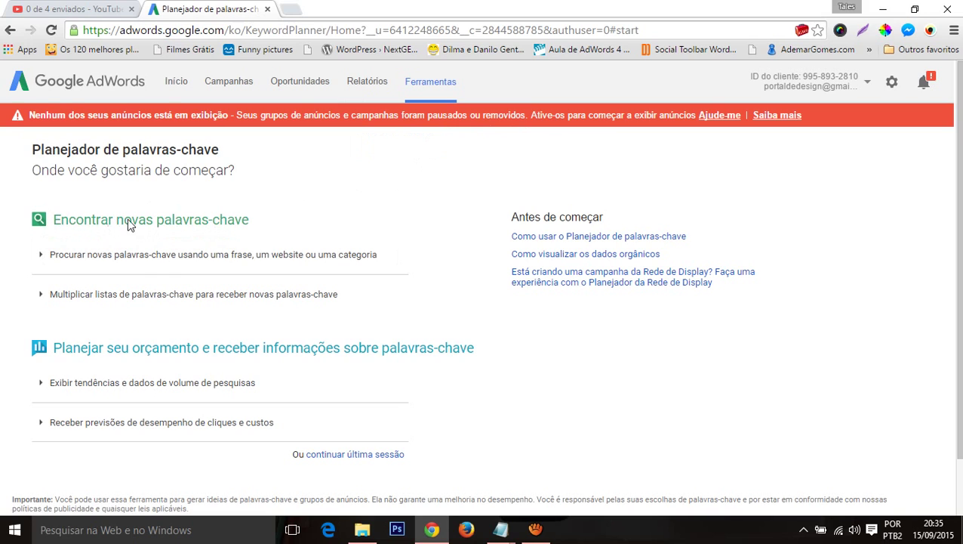
pyautogui.click(200, 254)
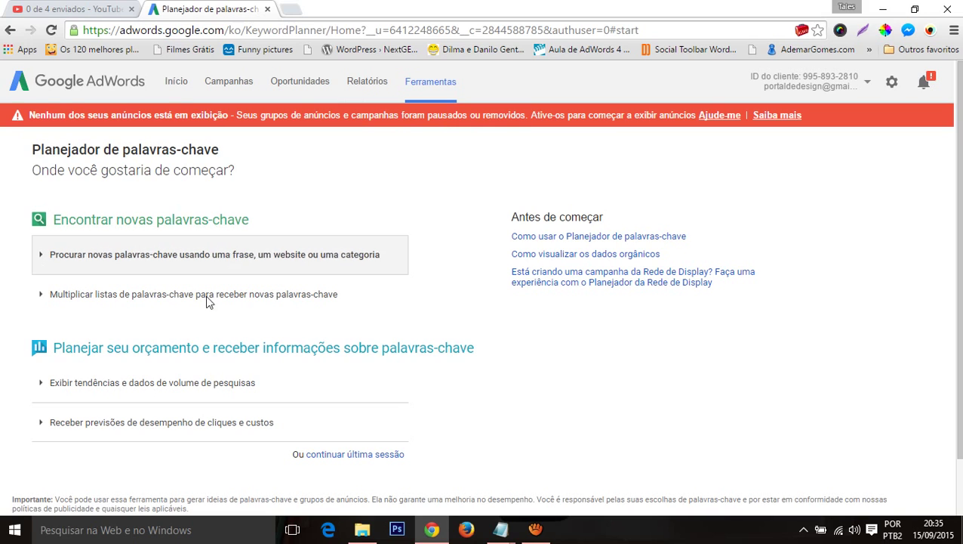
pyautogui.click(144, 269)
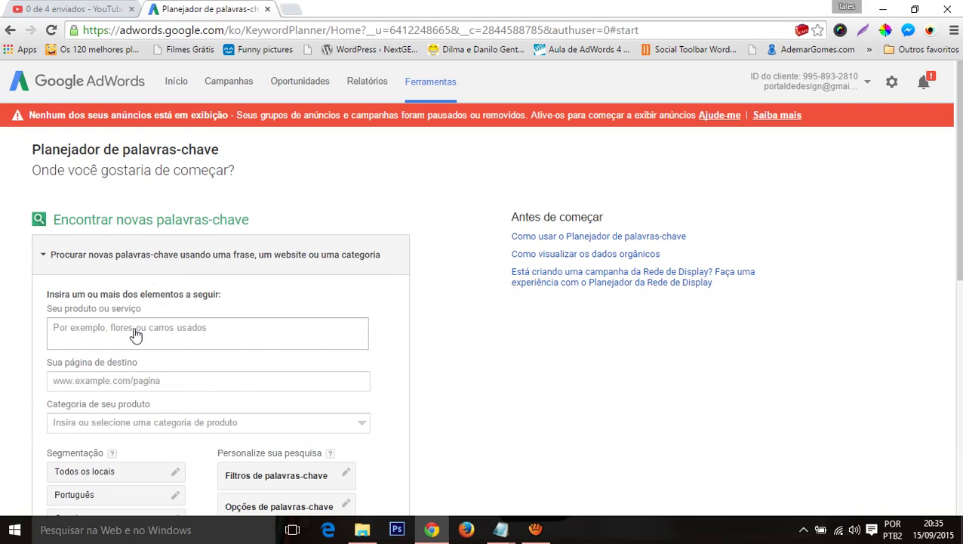
pyautogui.click(140, 321)
pyautogui.write('je')
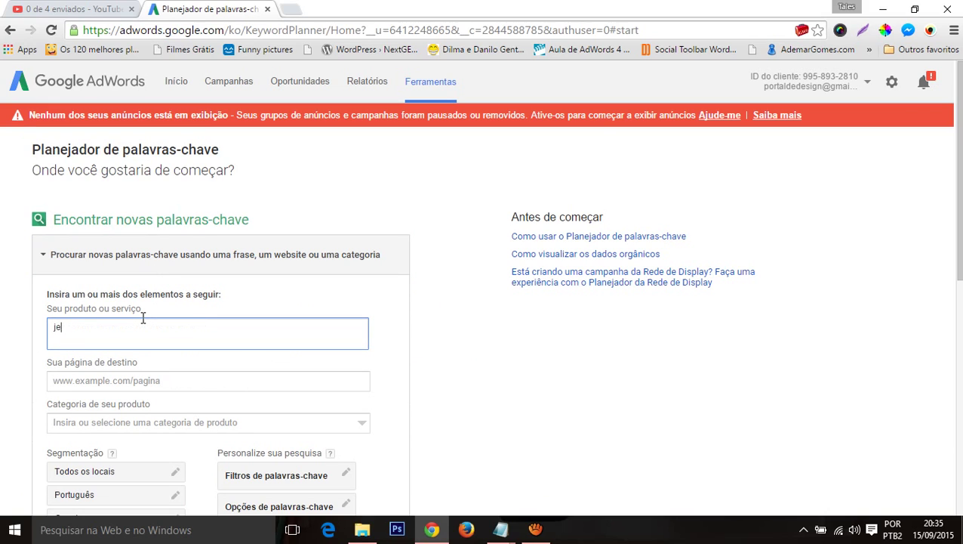
pyautogui.press('BackSpace')
pyautogui.press('BackSpace')
pyautogui.press('BackSpace')
pyautogui.press('BackSpace')
pyautogui.write('jequiti')
pyautogui.scroll(-5, 140, 323)
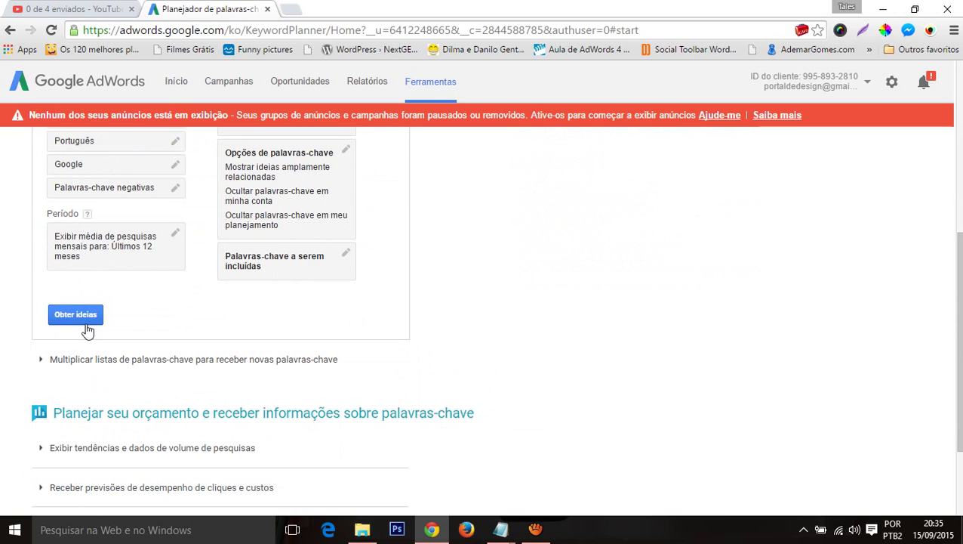
pyautogui.click(66, 314)
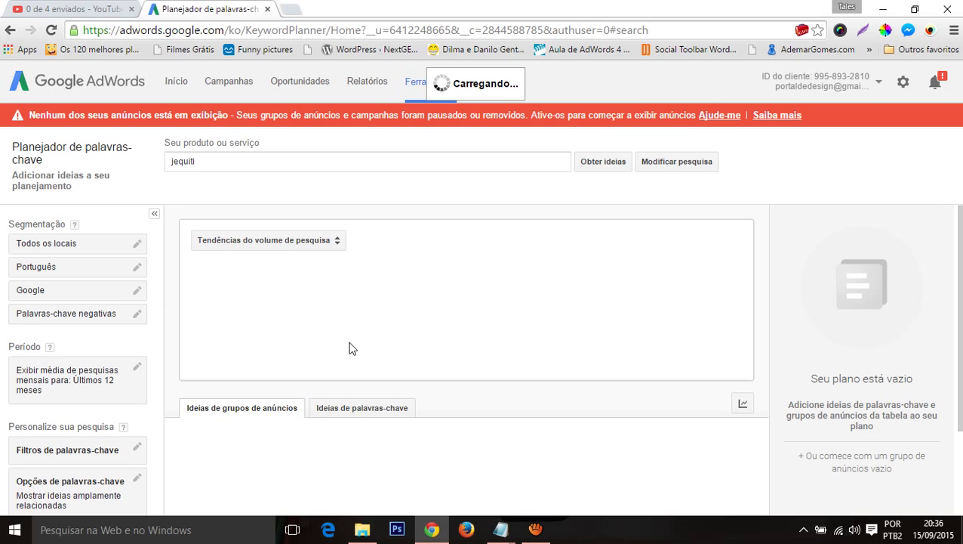
# Step: Browse the jequiti ad group ideas, then switch to the 'Ideias de palavras-chave' view
pyautogui.scroll(-3, 469, 266)
pyautogui.scroll(-1, 460, 271)
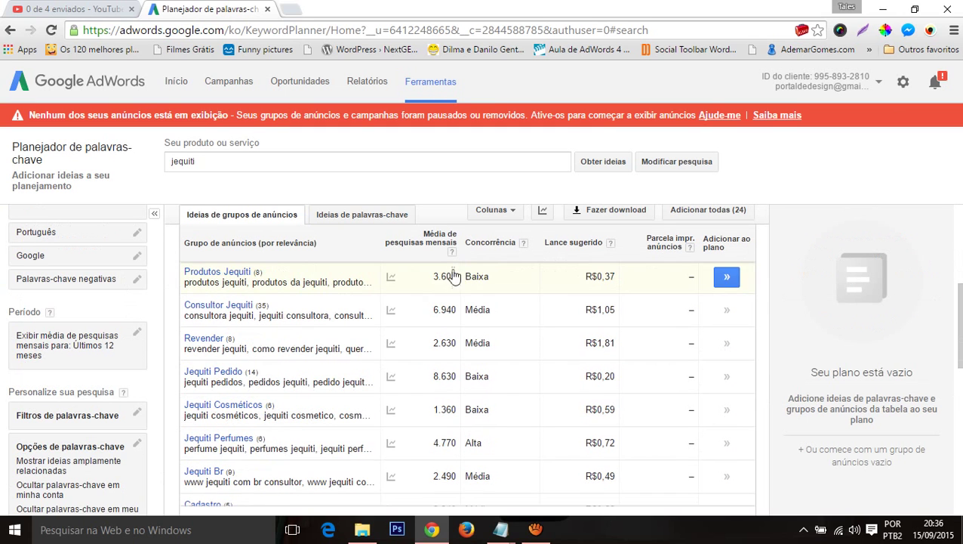
pyautogui.scroll(2, 370, 309)
pyautogui.scroll(-2, 337, 380)
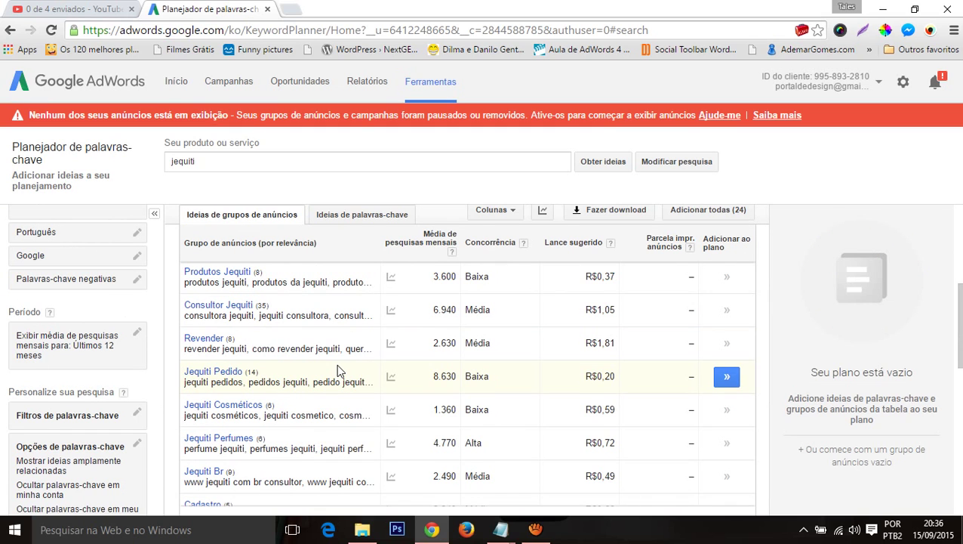
pyautogui.scroll(-5, 404, 340)
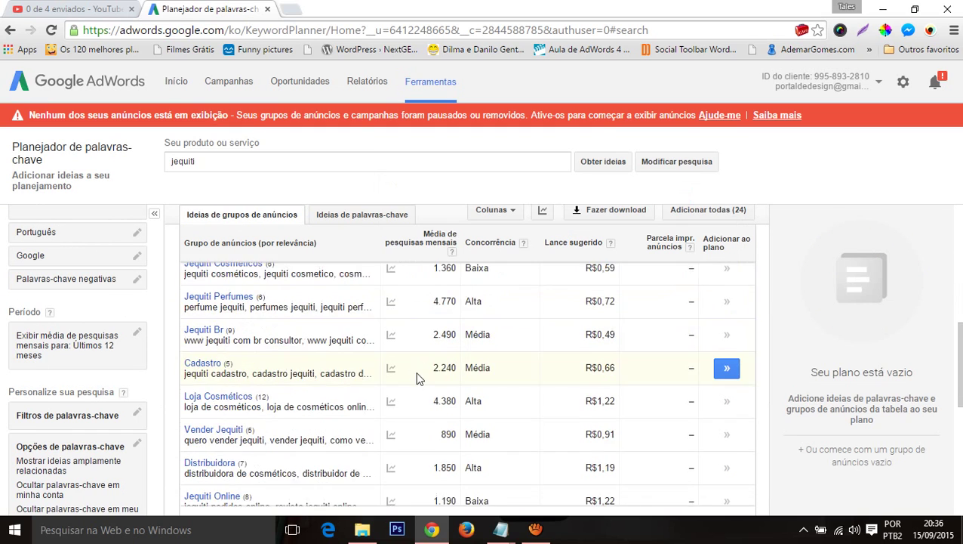
pyautogui.scroll(-3, 406, 383)
pyautogui.scroll(8, 406, 379)
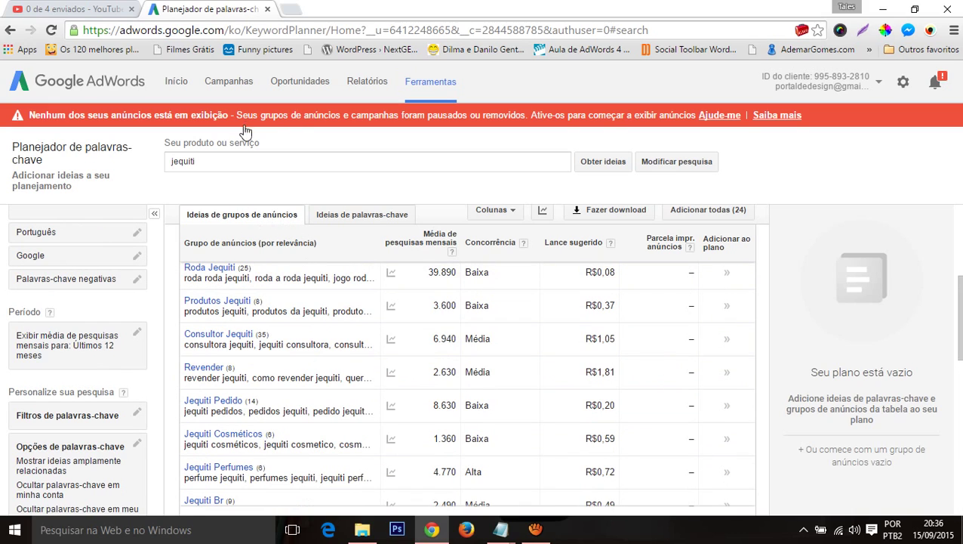
pyautogui.click(363, 216)
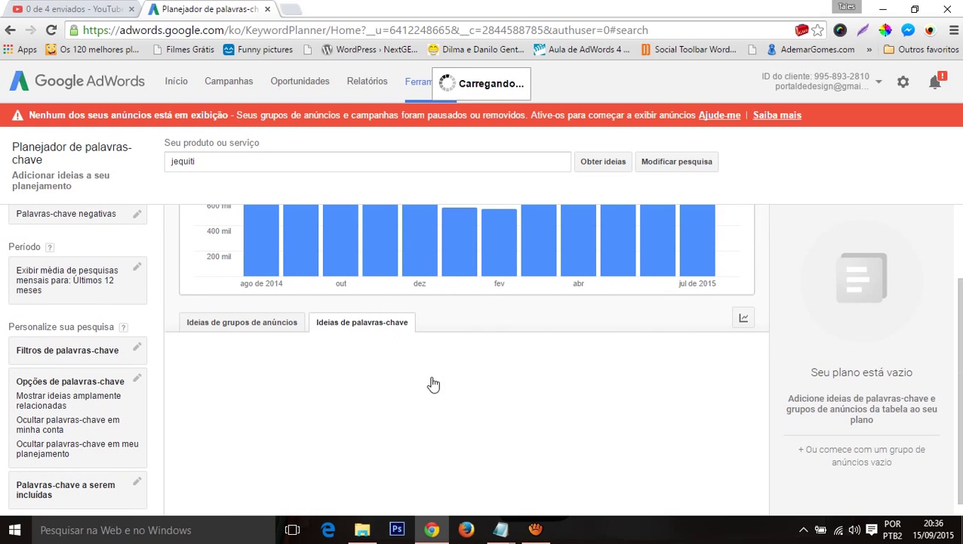
# Step: Review the jequiti keyword ideas and monthly trend charts, then select 'revendedora jequiti'
pyautogui.scroll(-6, 434, 381)
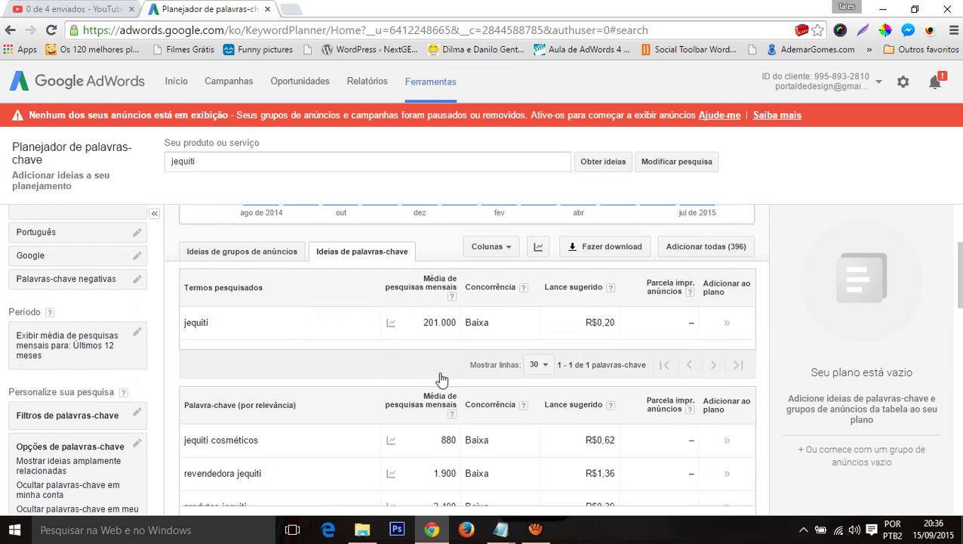
pyautogui.scroll(-8, 484, 318)
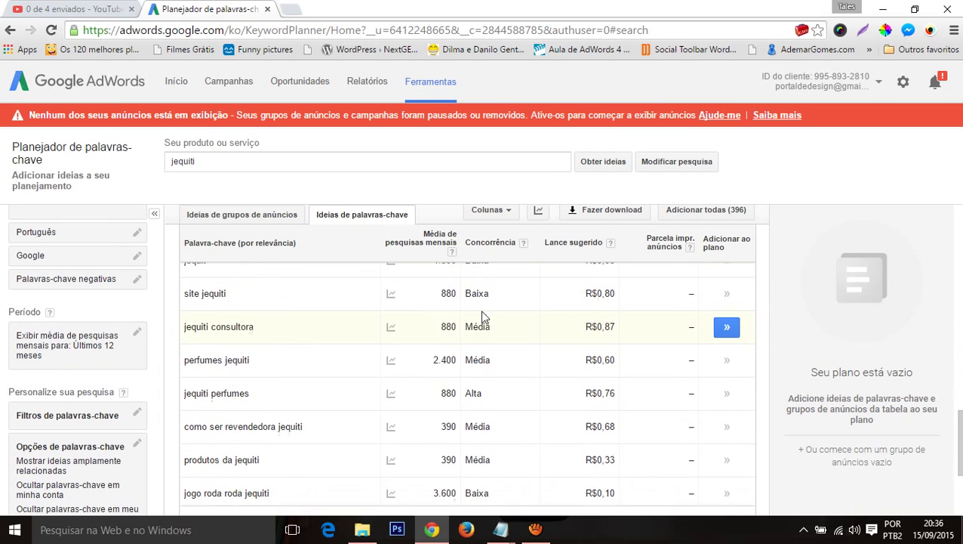
pyautogui.scroll(7, 483, 374)
pyautogui.scroll(5, 528, 383)
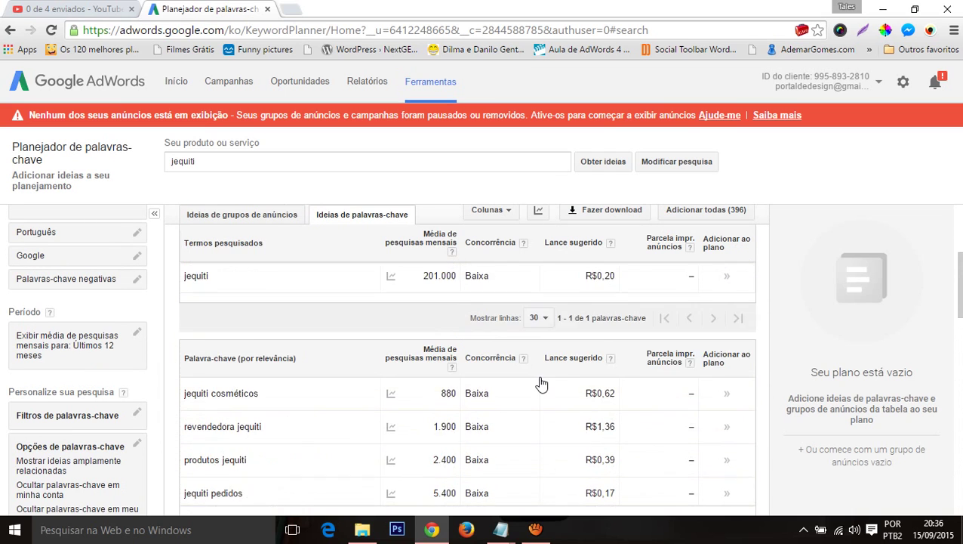
pyautogui.scroll(-5, 538, 382)
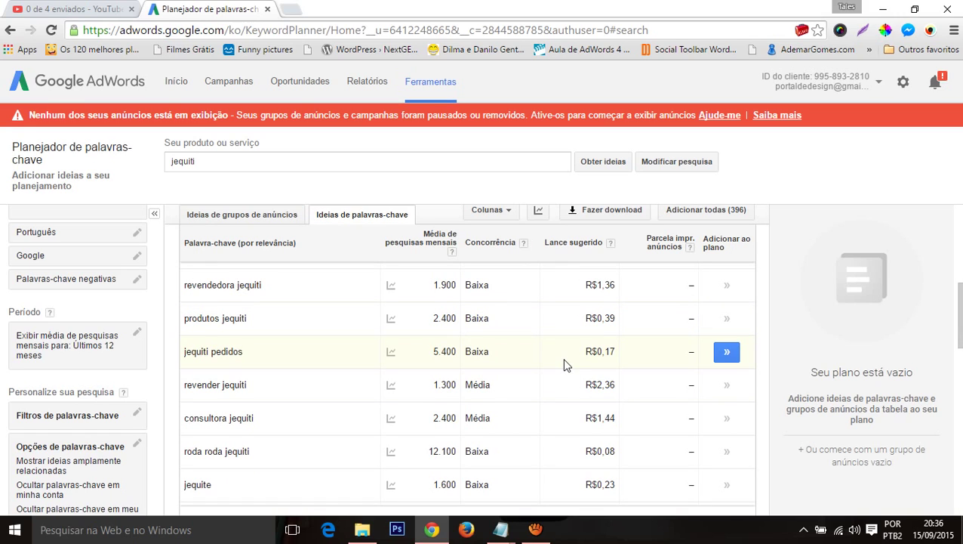
pyautogui.scroll(2, 568, 355)
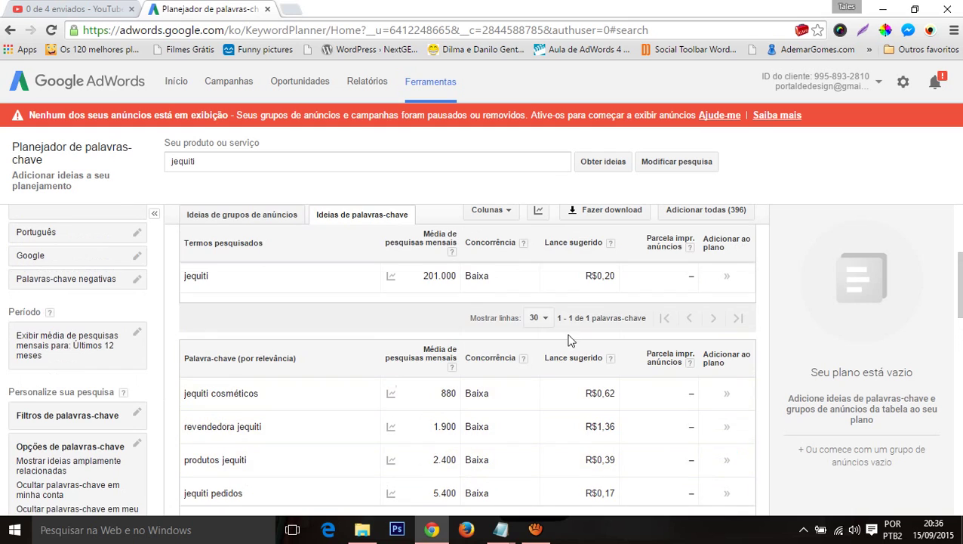
pyautogui.moveTo(391, 426)
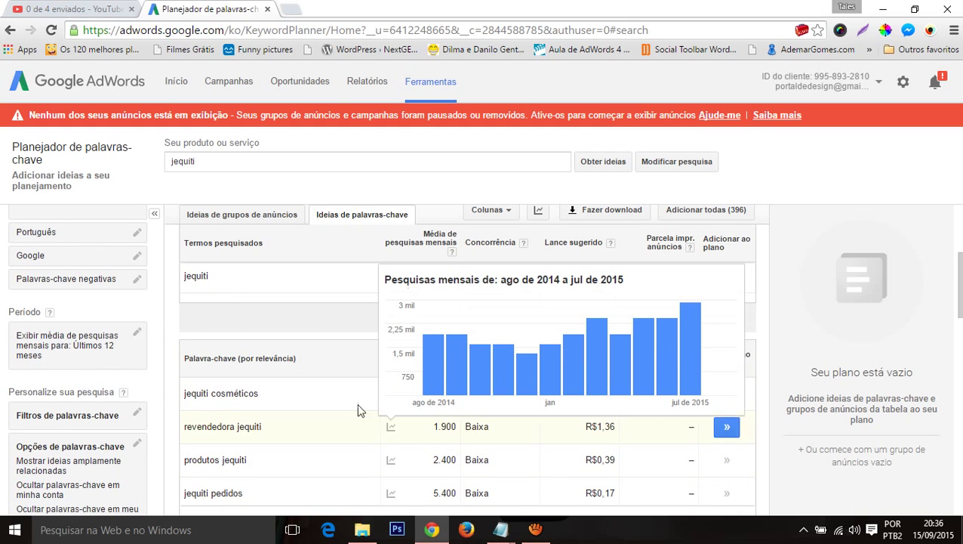
pyautogui.scroll(-3, 403, 401)
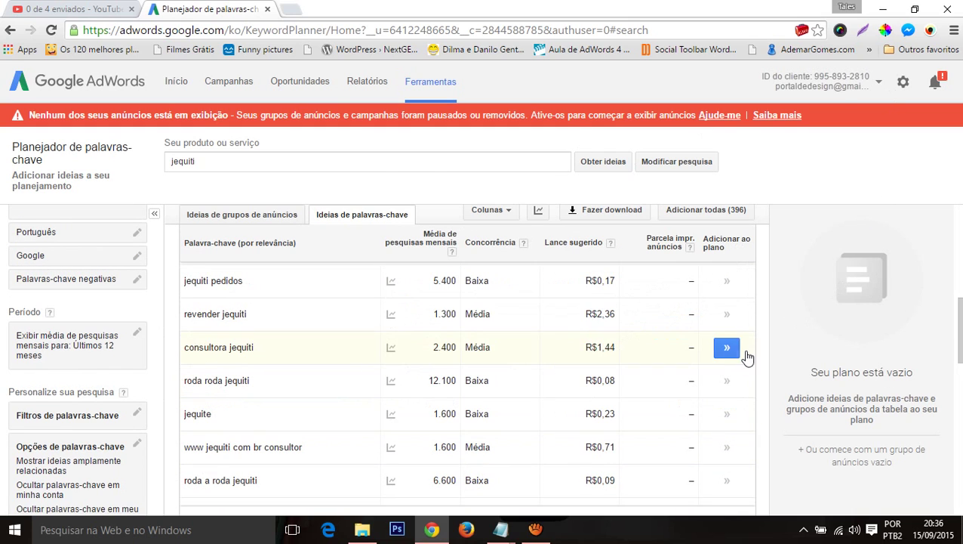
pyautogui.moveTo(391, 313)
pyautogui.scroll(3, 332, 355)
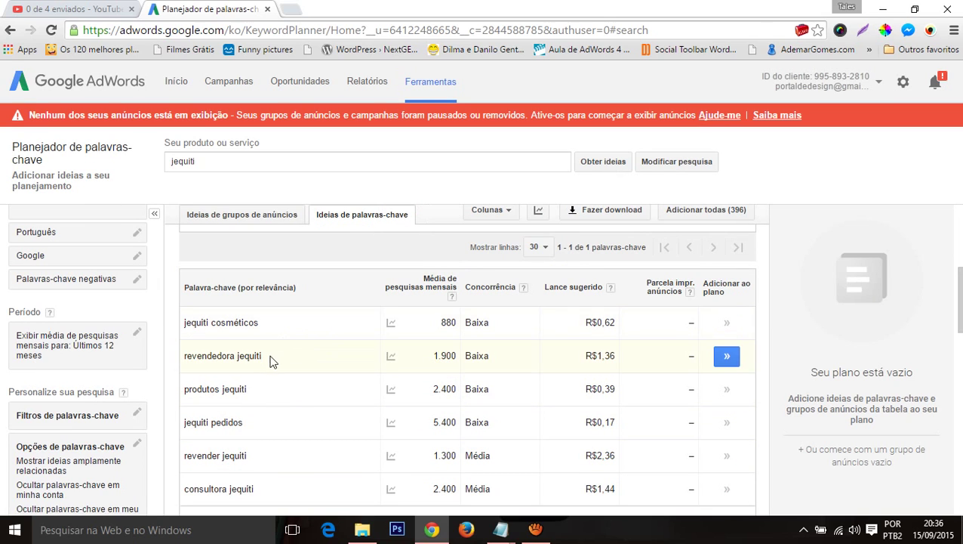
pyautogui.moveTo(276, 355); pyautogui.dragTo(183, 354)
pyautogui.hotkey('ctrl', 'c')
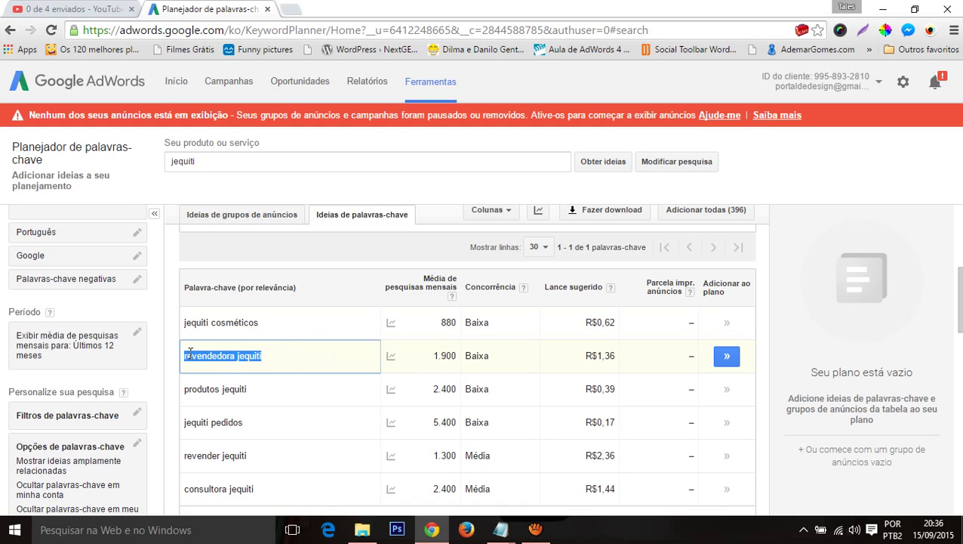
# Step: Add a '--------' separator to the Notepad keyword notes and paste 'revendedora jequiti' below it
pyautogui.click(501, 528)
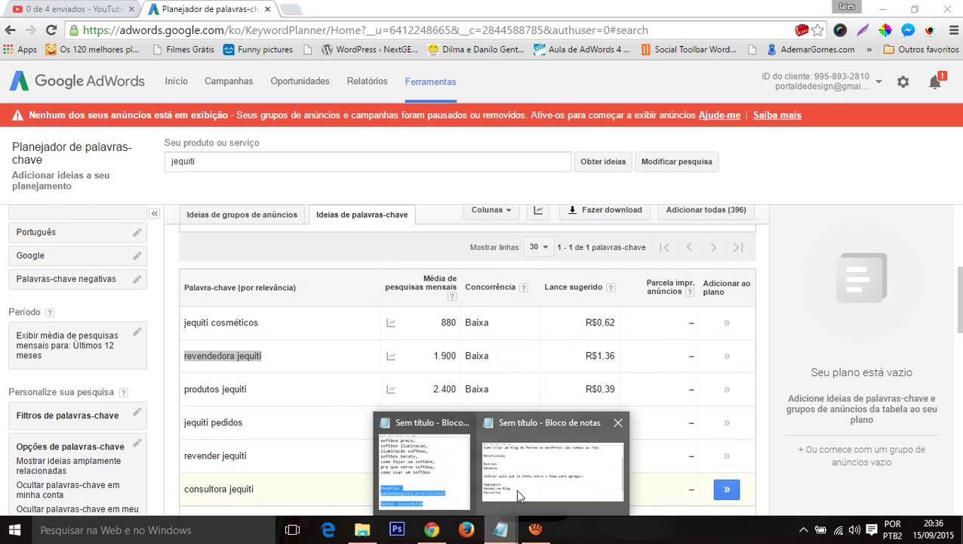
pyautogui.click(518, 494)
pyautogui.scroll(-1, 392, 362)
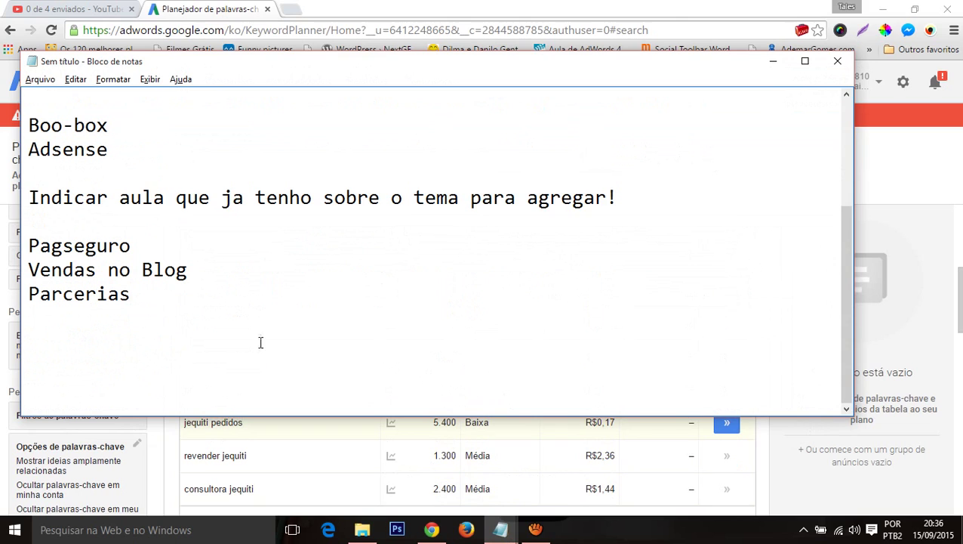
pyautogui.press('Return')
pyautogui.press('Return')
pyautogui.press('Return')
pyautogui.press('Return')
pyautogui.press('Return')
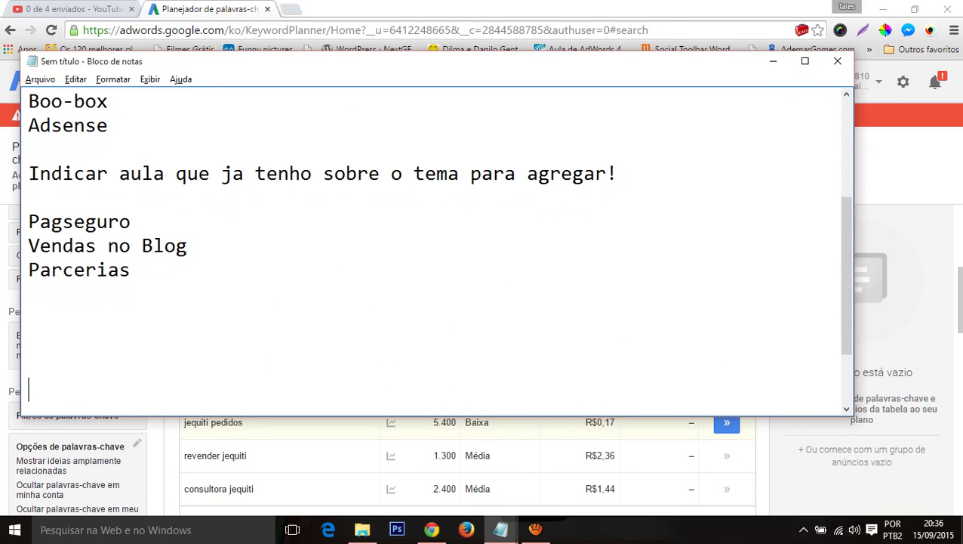
pyautogui.write('--------')
pyautogui.press('Return')
pyautogui.press('Return')
pyautogui.press('Return')
pyautogui.hotkey('ctrl', 'v')
pyautogui.press('Return')
pyautogui.press('Return')
pyautogui.hotkey('alt', 'Tab')
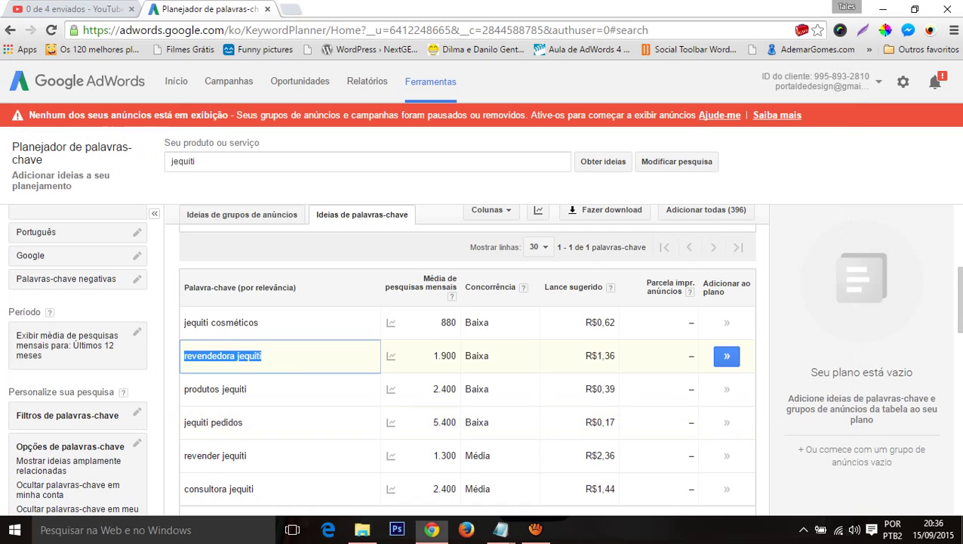
# Step: Select the 'jequiti pedidos' keyword text in the ideas table
pyautogui.scroll(-1, 266, 336)
pyautogui.moveTo(251, 317); pyautogui.dragTo(237, 318)
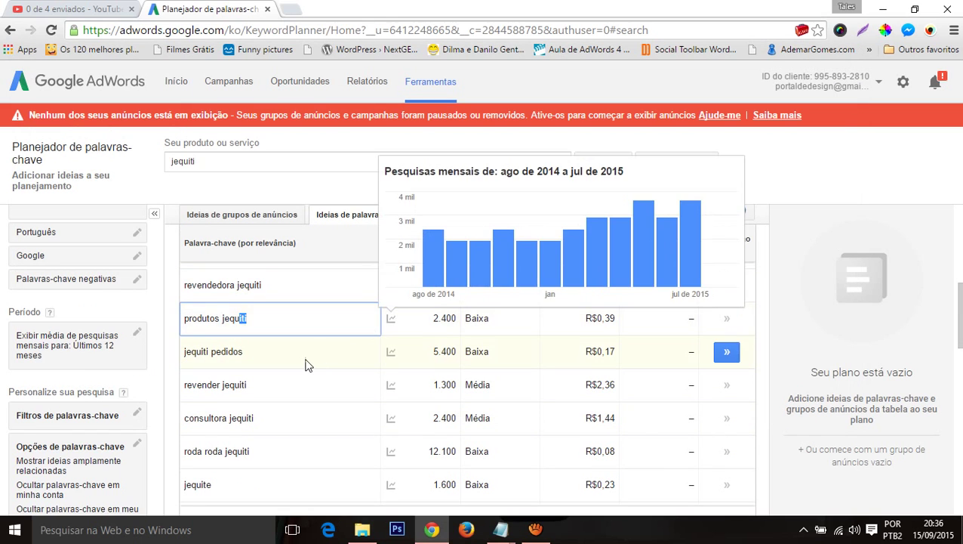
pyautogui.click(279, 365)
pyautogui.moveTo(266, 359); pyautogui.dragTo(184, 343)
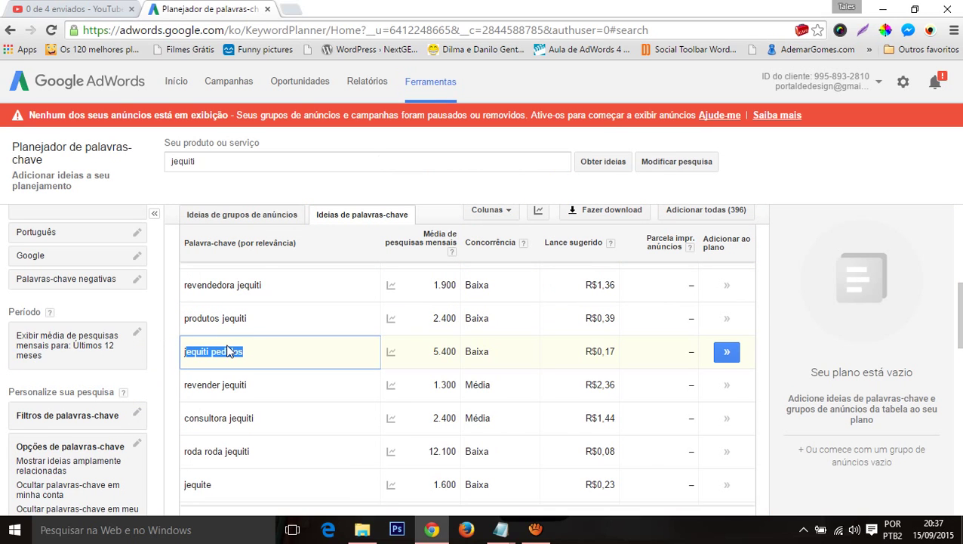
pyautogui.click(251, 353)
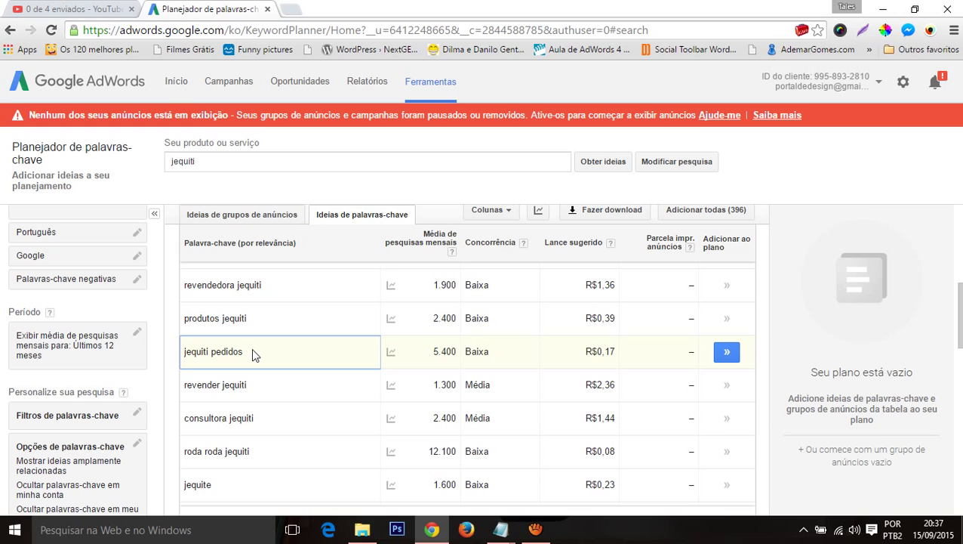
pyautogui.moveTo(253, 355); pyautogui.dragTo(185, 345)
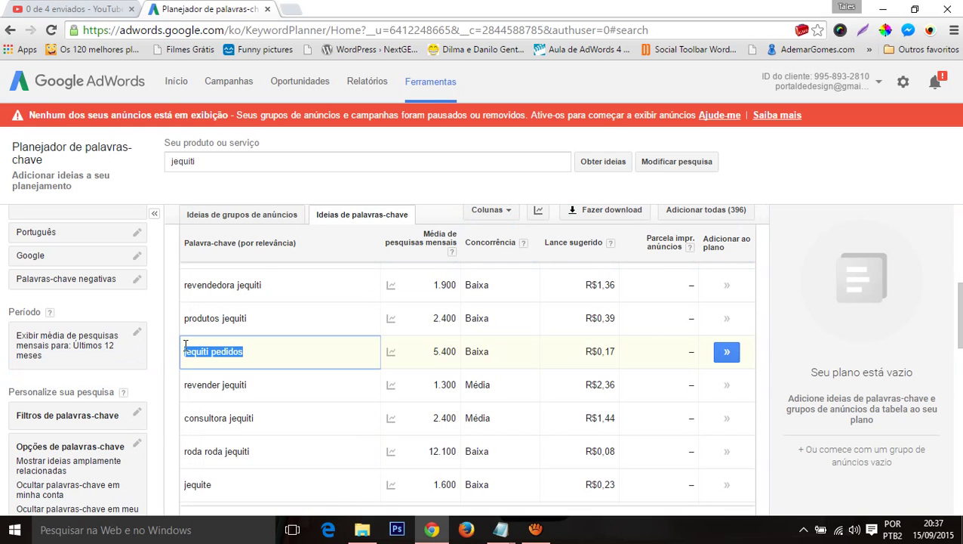
pyautogui.hotkey('alt', 'Tab')
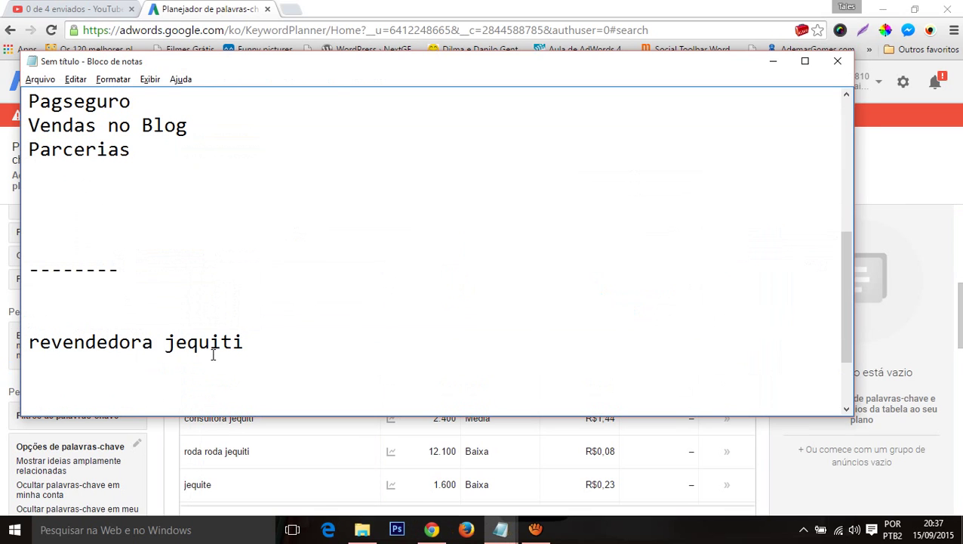
pyautogui.hotkey('alt', 'Tab')
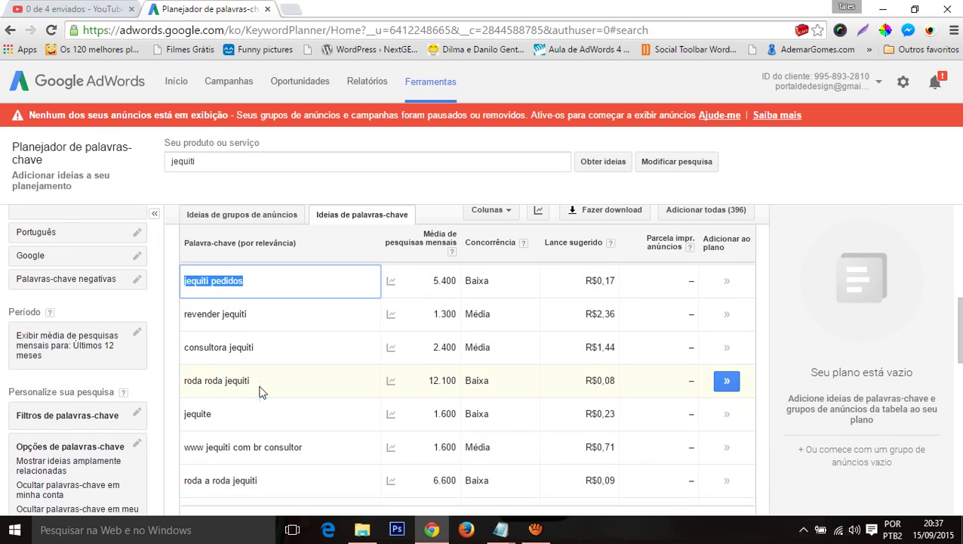
# Step: Copy 'roda roda jequiti' from the ideas table into the keyword notes
pyautogui.moveTo(260, 391); pyautogui.dragTo(185, 384)
pyautogui.hotkey('ctrl', 'c')
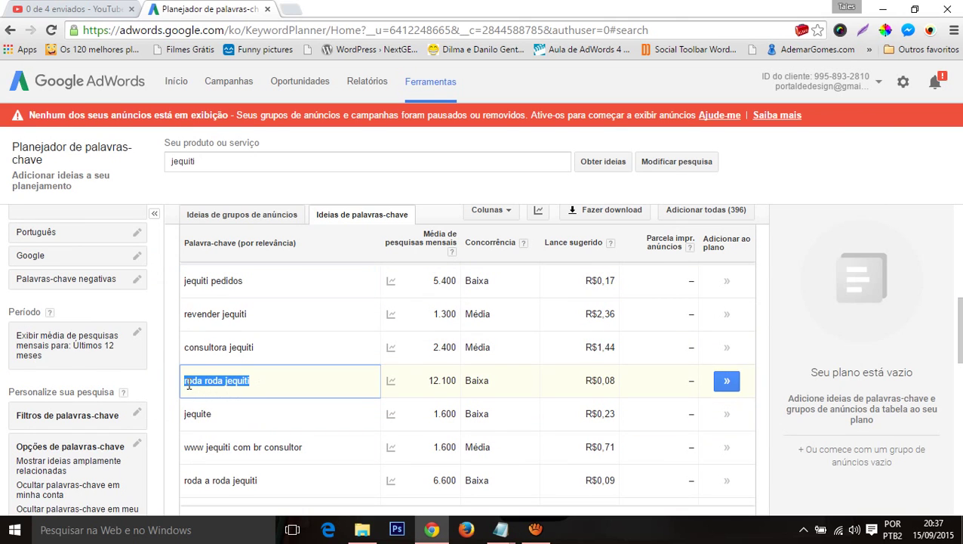
pyautogui.hotkey('alt', 'Tab')
pyautogui.press('Return')
pyautogui.press('Return')
pyautogui.hotkey('ctrl', 'v')
pyautogui.hotkey('alt', 'Tab')
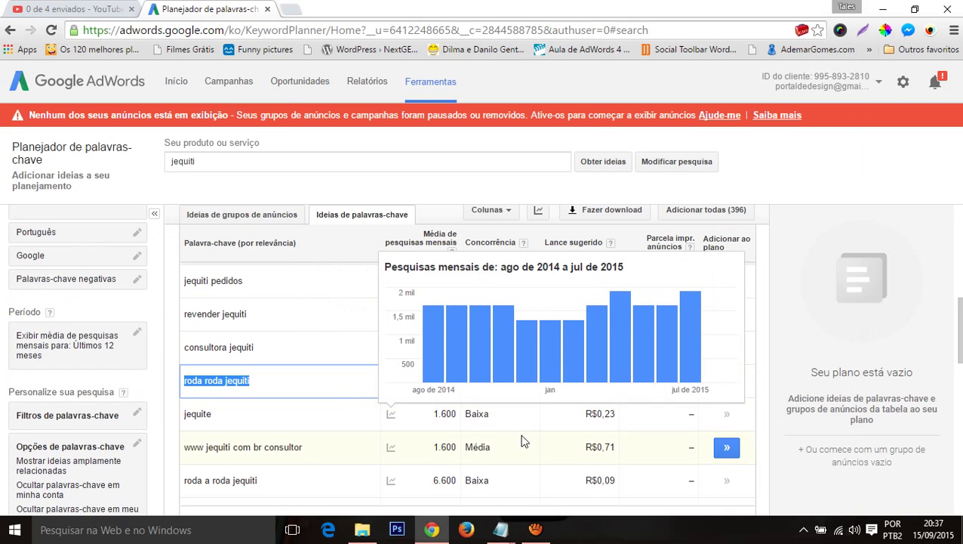
# Step: Add 'perfumes jequiti' from further down the ideas table to the keyword notes
pyautogui.scroll(-1, 445, 408)
pyautogui.scroll(-1, 445, 408)
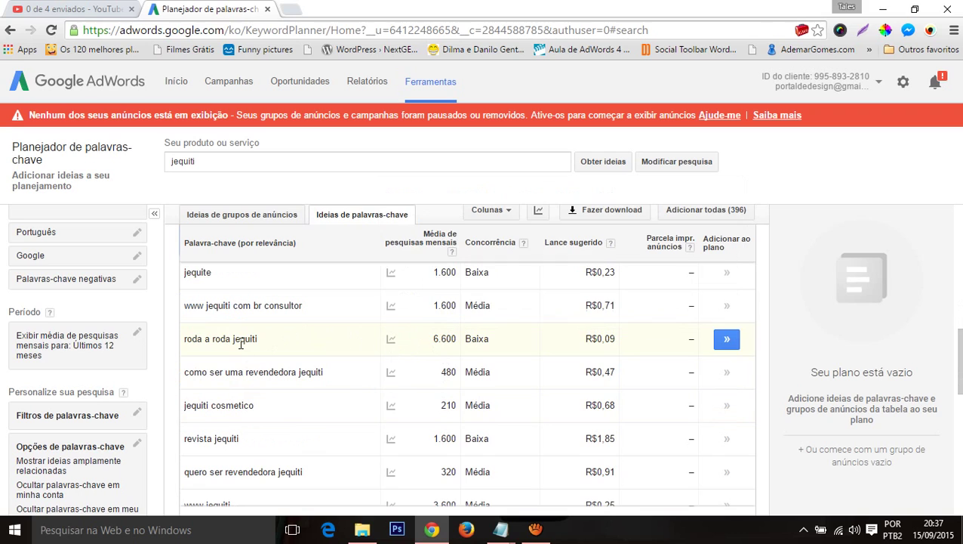
pyautogui.scroll(-1, 355, 391)
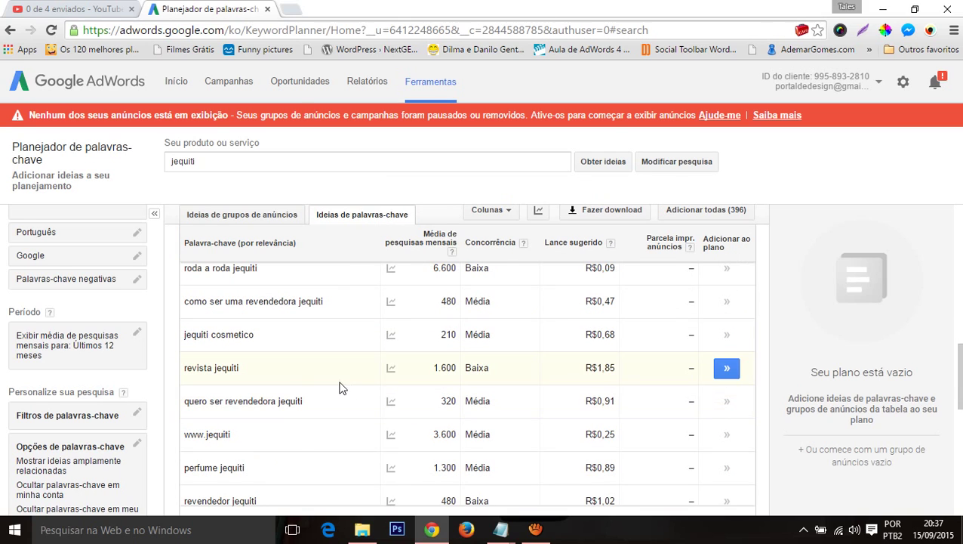
pyautogui.moveTo(201, 374); pyautogui.dragTo(184, 370)
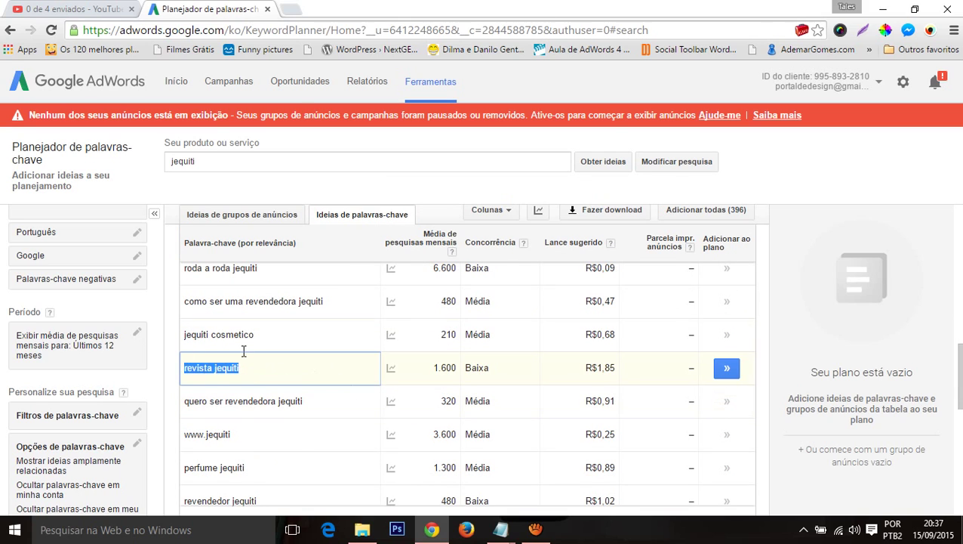
pyautogui.scroll(-5, 275, 341)
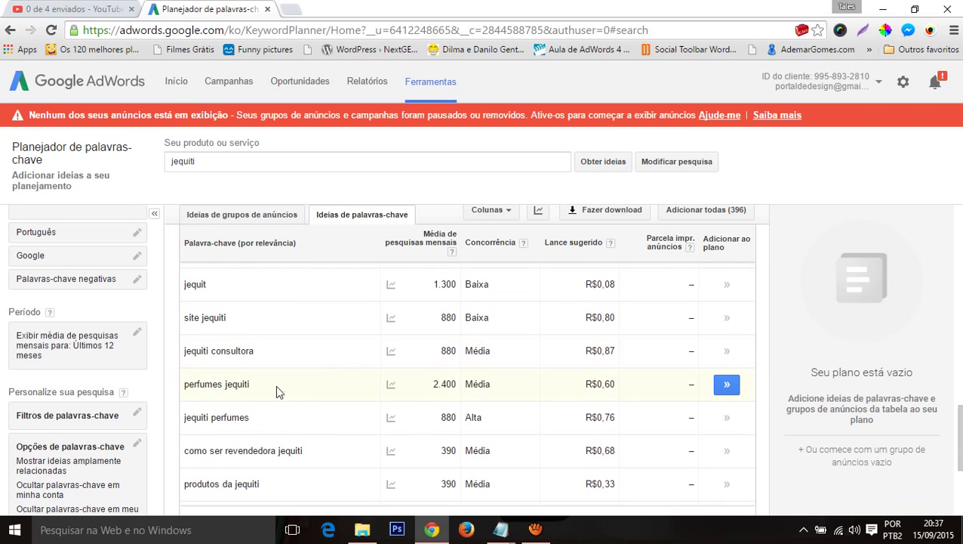
pyautogui.moveTo(276, 384); pyautogui.dragTo(181, 383)
pyautogui.hotkey('ctrl', 'c')
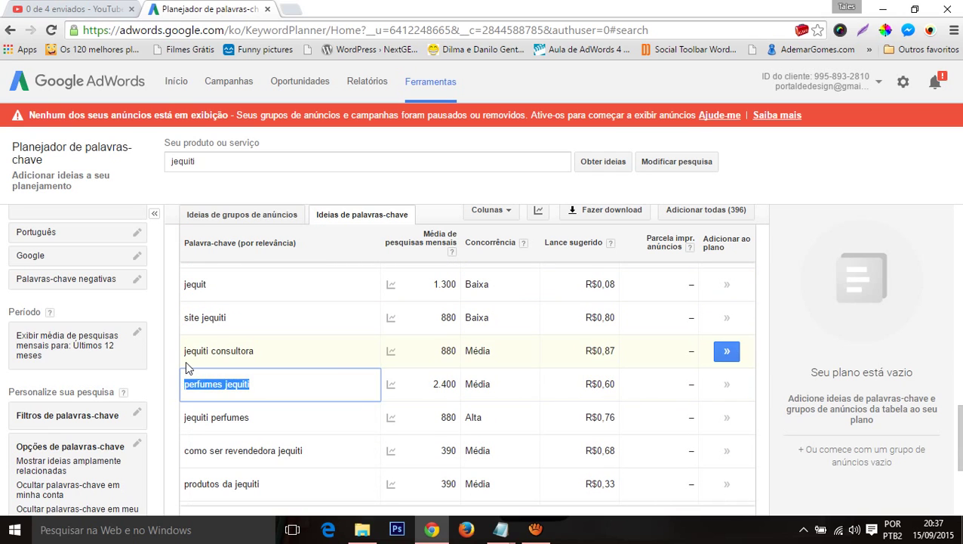
pyautogui.hotkey('alt', 'Tab')
pyautogui.hotkey('ctrl', 'v')
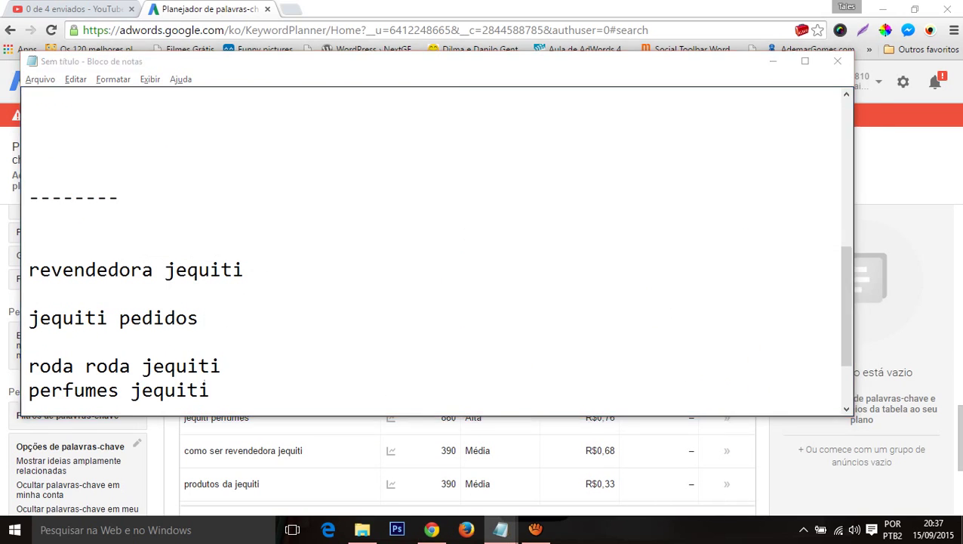
pyautogui.hotkey('alt', 'Tab')
# Step: Copy 'como ser uma revendedora jequiti' into the keyword notes on a new line
pyautogui.scroll(-2, 226, 377)
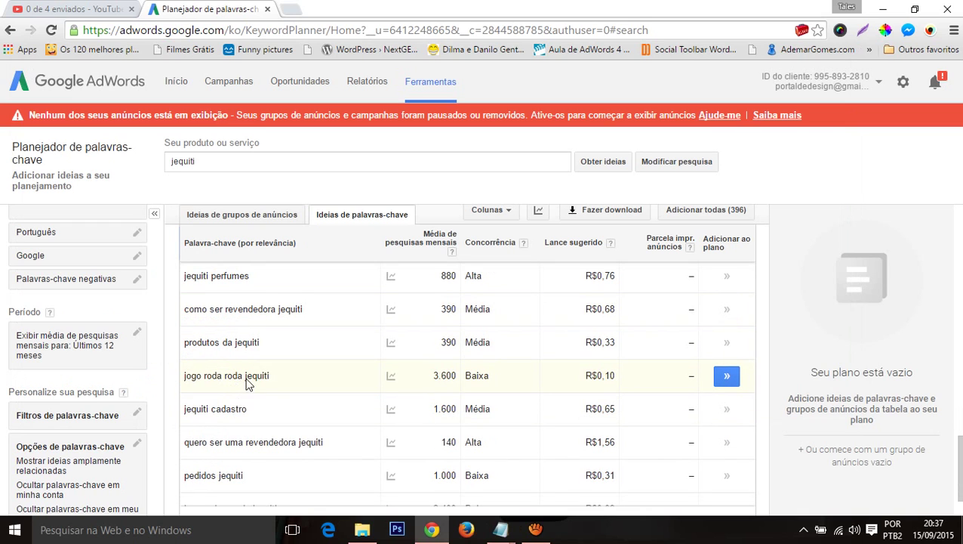
pyautogui.scroll(-2, 302, 374)
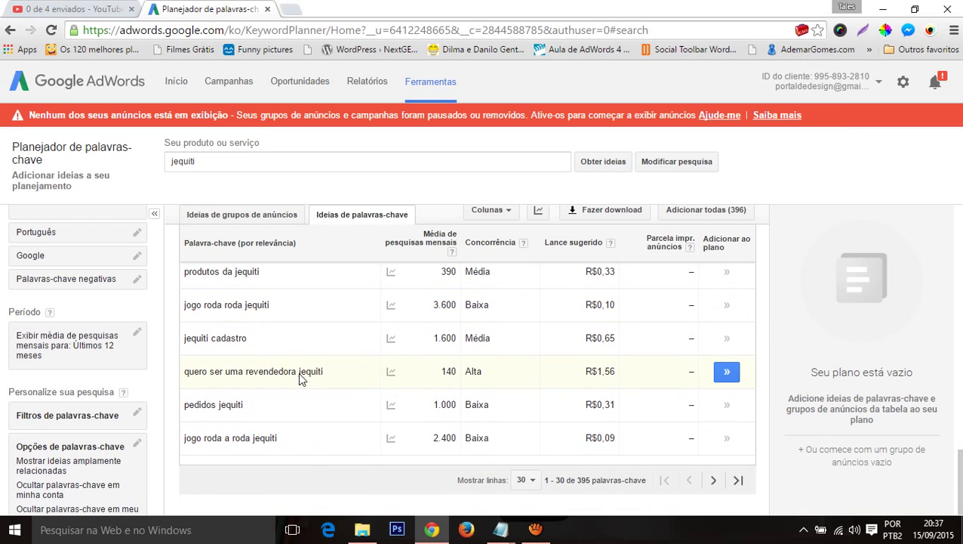
pyautogui.scroll(3, 317, 416)
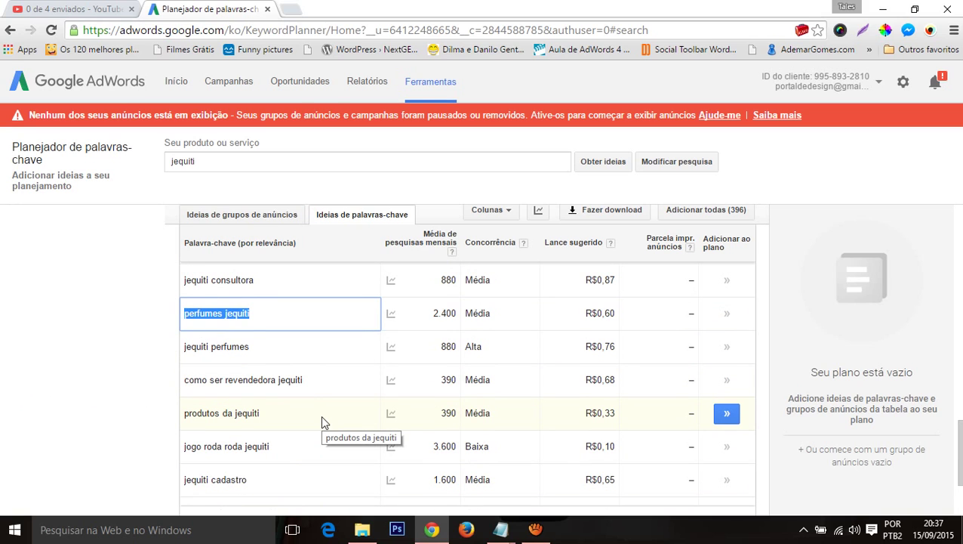
pyautogui.scroll(-3, 321, 414)
pyautogui.scroll(5, 318, 414)
pyautogui.scroll(2, 319, 414)
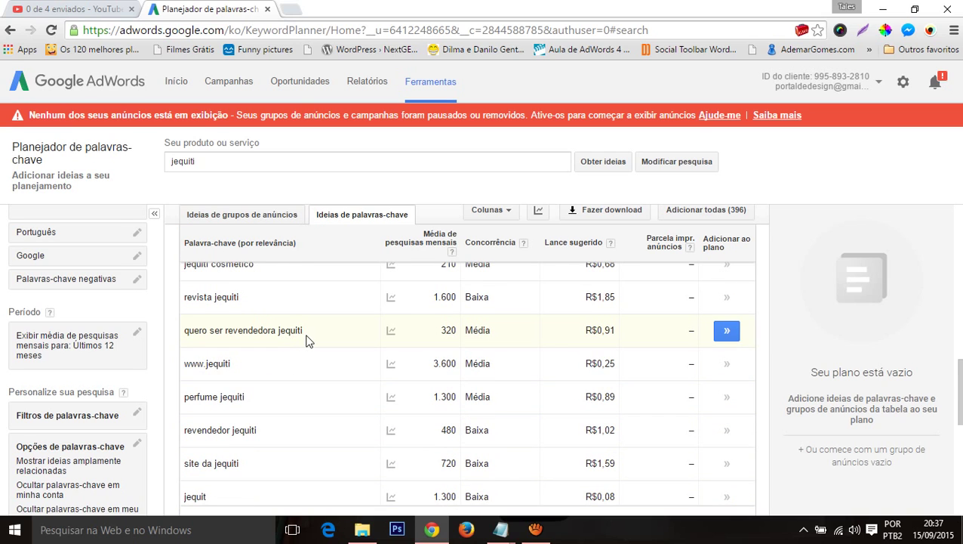
pyautogui.scroll(2, 306, 340)
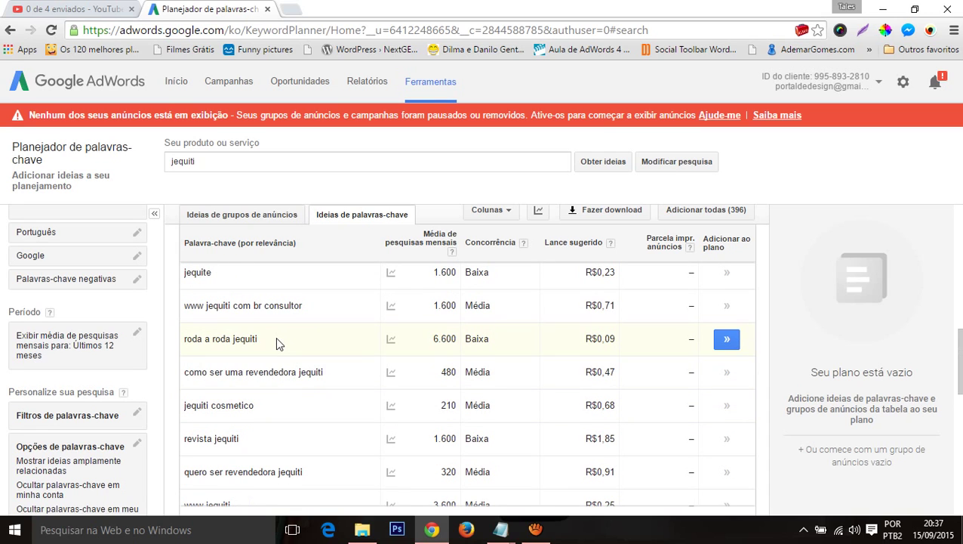
pyautogui.scroll(1, 276, 337)
pyautogui.scroll(-1, 275, 337)
pyautogui.moveTo(333, 374); pyautogui.dragTo(183, 355)
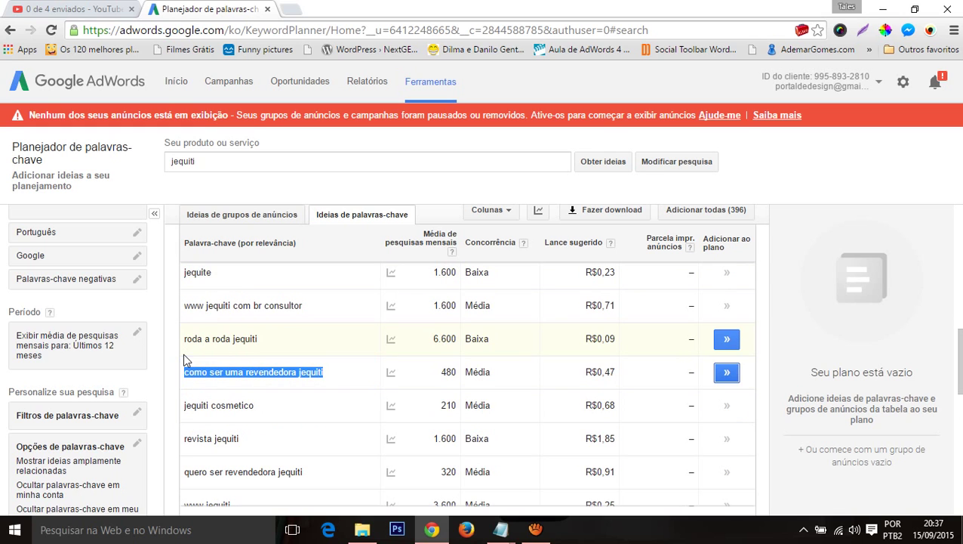
pyautogui.hotkey('ctrl', 'c')
pyautogui.hotkey('alt', 'Tab')
pyautogui.press('Return')
pyautogui.press('Return')
pyautogui.hotkey('ctrl', 'v')
pyautogui.hotkey('alt', 'Tab')
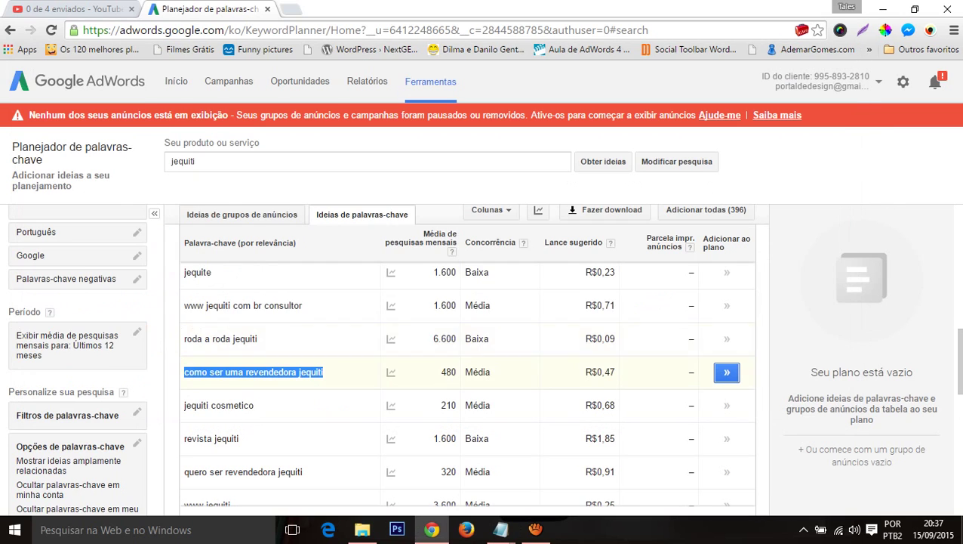
# Step: Select the 'consultora jequiti' keyword (2.400 searches) and scan the remaining ideas
pyautogui.scroll(3, 360, 400)
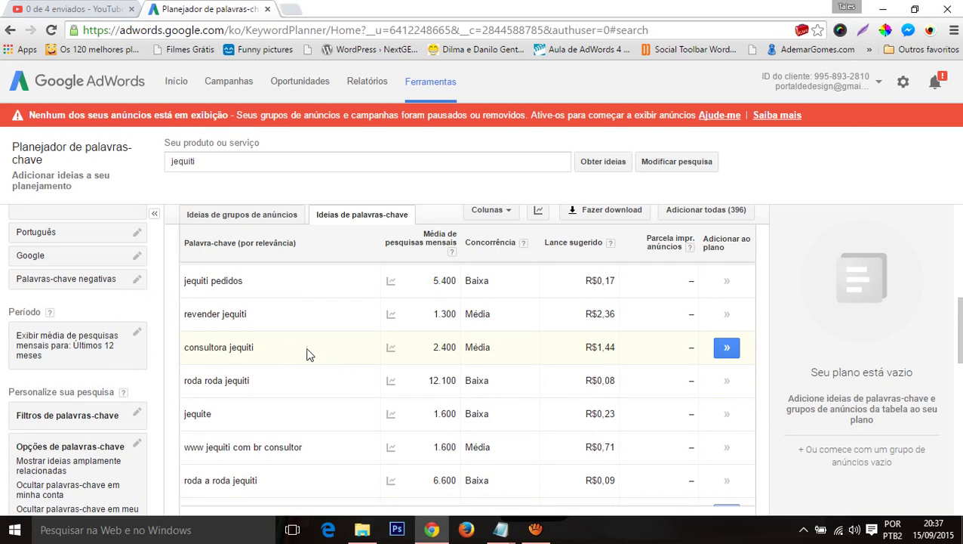
pyautogui.click(267, 347)
pyautogui.moveTo(266, 346); pyautogui.dragTo(188, 349)
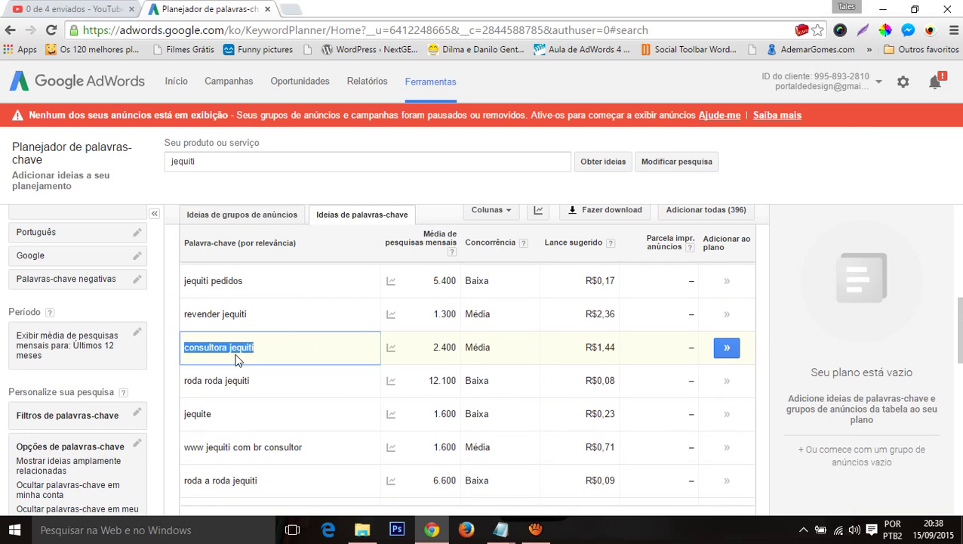
pyautogui.scroll(-1, 385, 364)
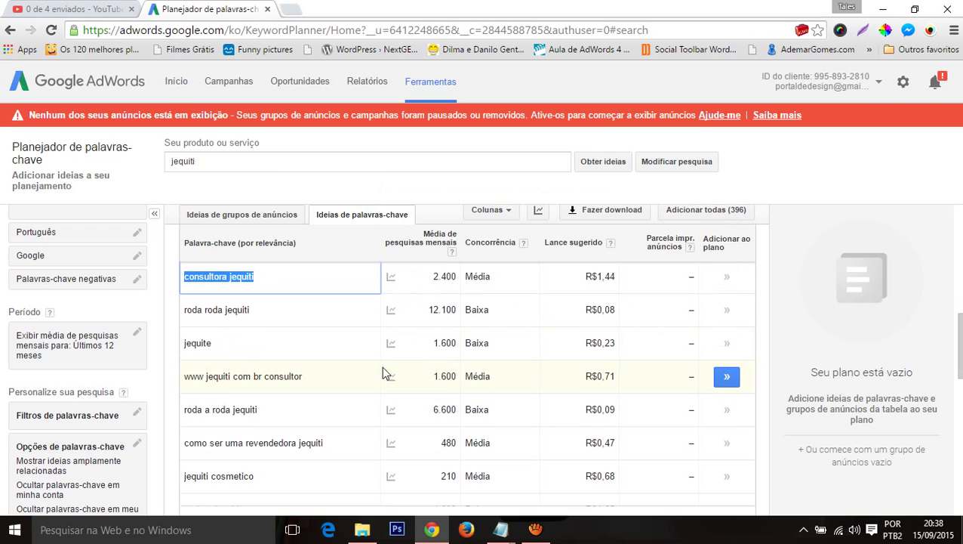
pyautogui.scroll(-1, 357, 381)
pyautogui.scroll(-1, 250, 419)
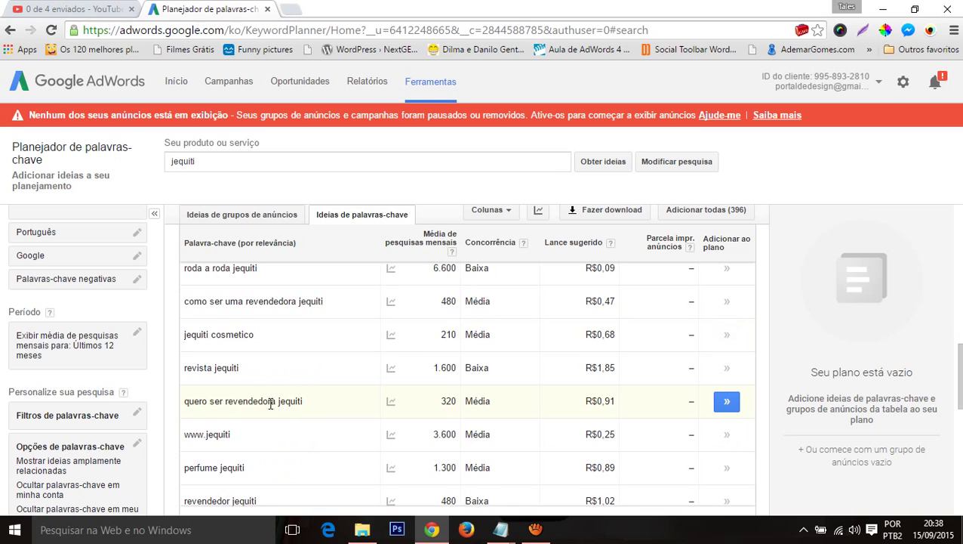
pyautogui.scroll(-1, 270, 403)
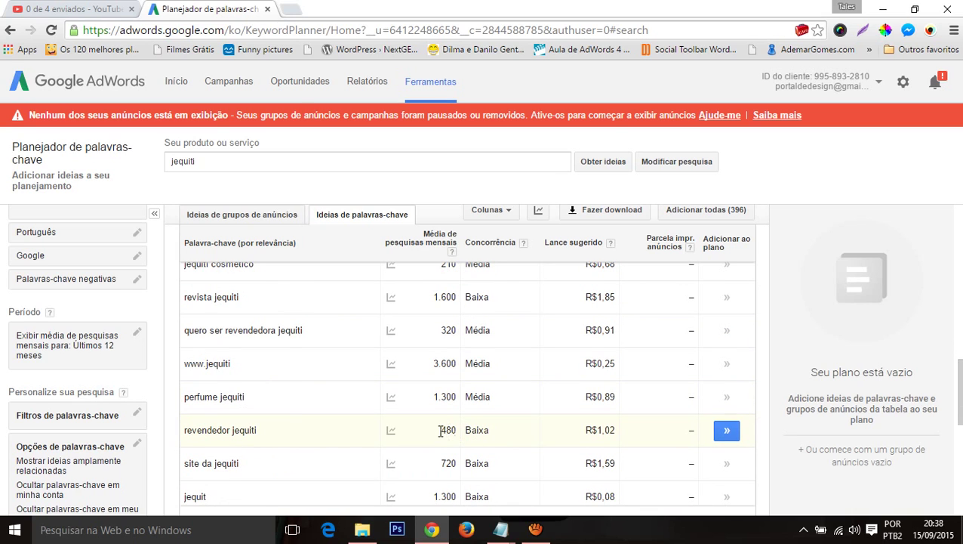
pyautogui.scroll(2, 440, 430)
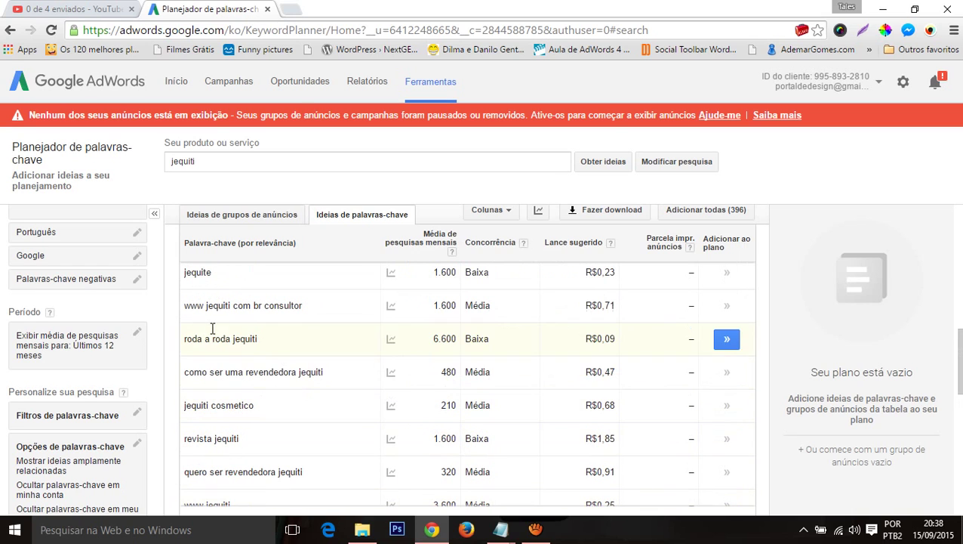
pyautogui.scroll(2, 327, 384)
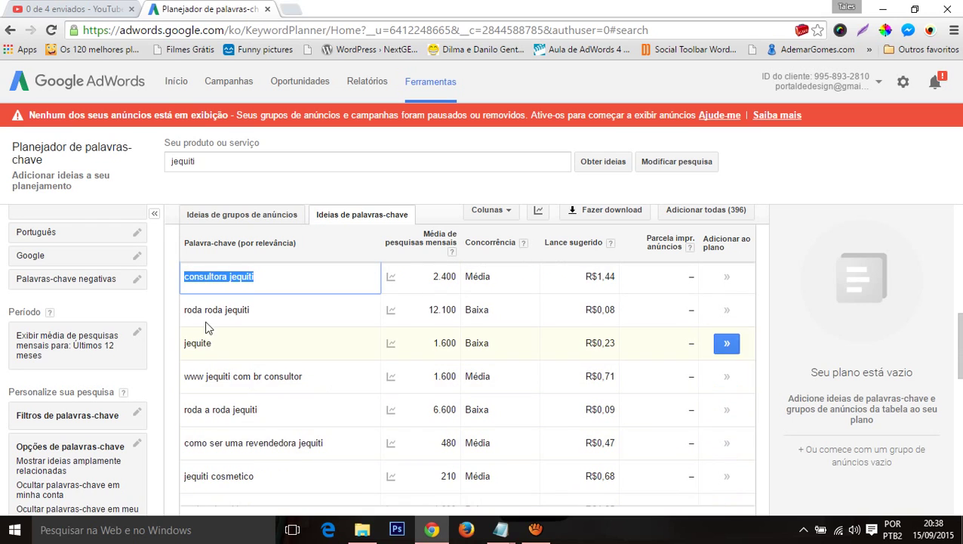
pyautogui.scroll(1, 249, 355)
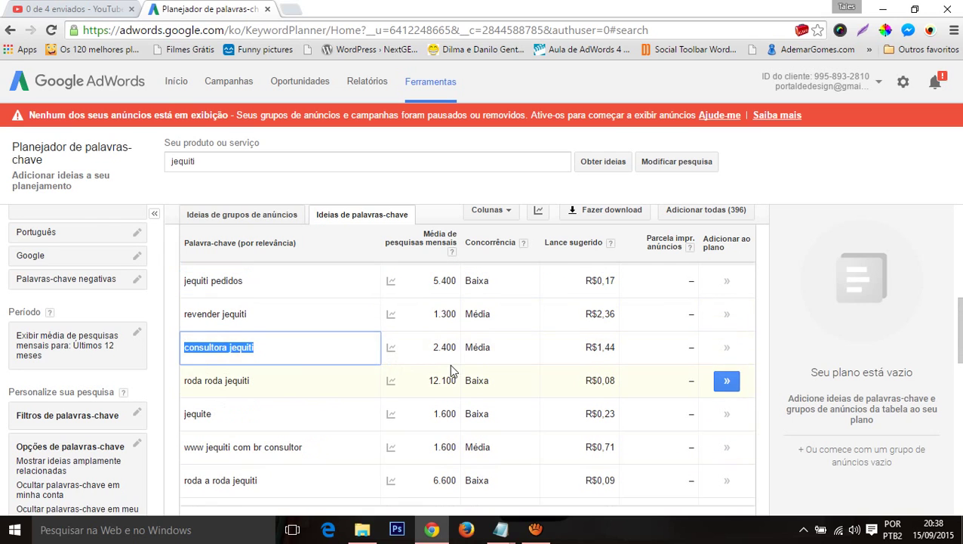
pyautogui.scroll(2, 451, 364)
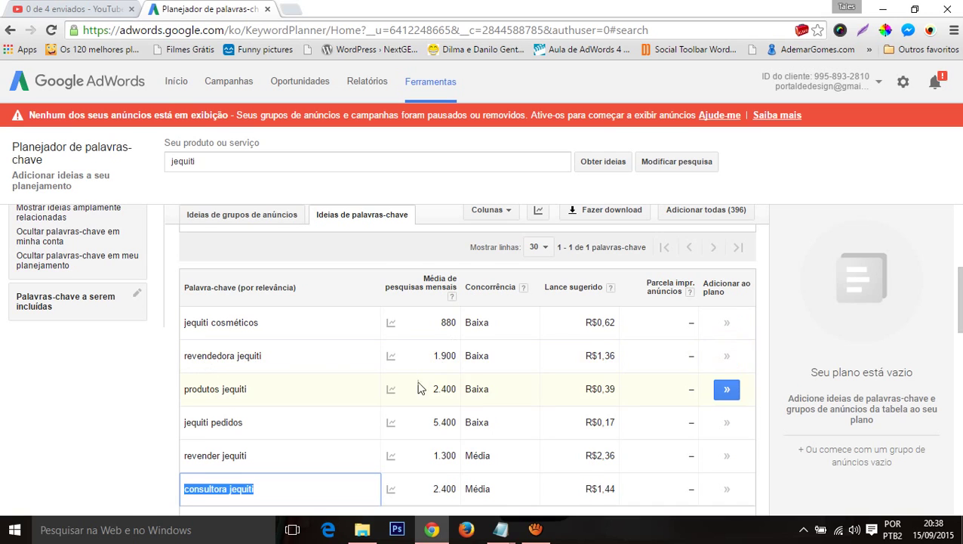
pyautogui.scroll(-1, 420, 388)
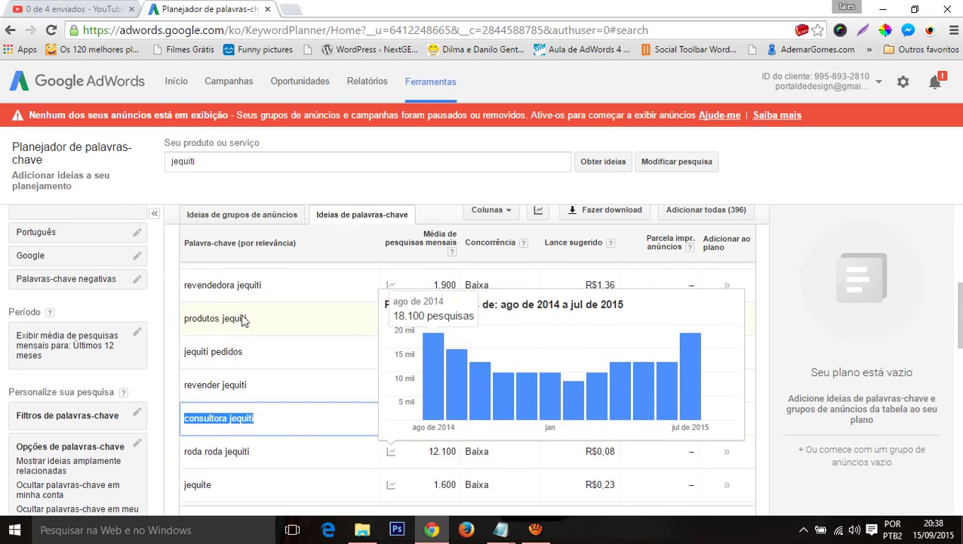
# Step: Paste the copied keyword into the notes, then clear the selection in the planner table
pyautogui.hotkey('alt', 'Tab')
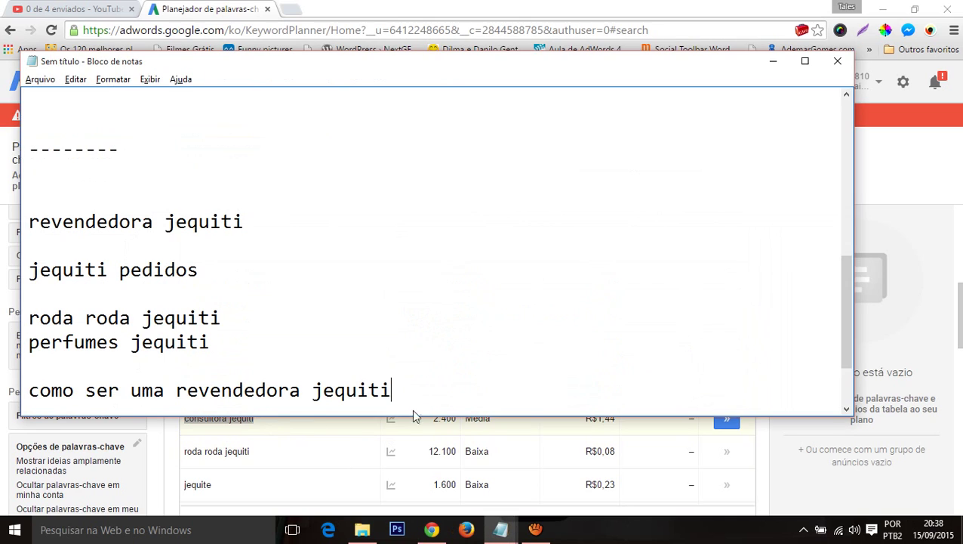
pyautogui.press('Return')
pyautogui.press('Return')
pyautogui.press('Return')
pyautogui.hotkey('ctrl', 'v')
pyautogui.hotkey('alt', 'Tab')
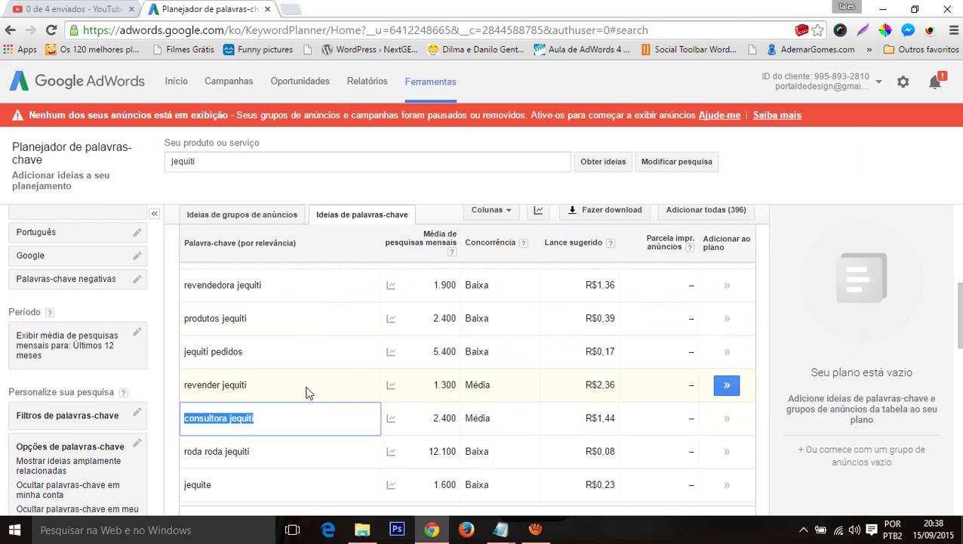
pyautogui.scroll(2, 362, 347)
pyautogui.scroll(-5, 362, 332)
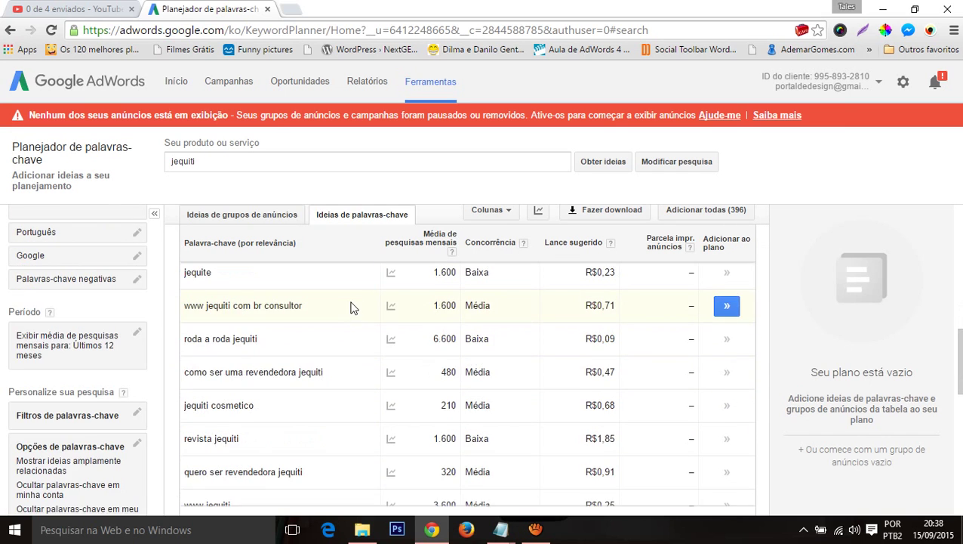
pyautogui.scroll(2, 350, 308)
pyautogui.click(351, 308)
pyautogui.scroll(-10, 347, 317)
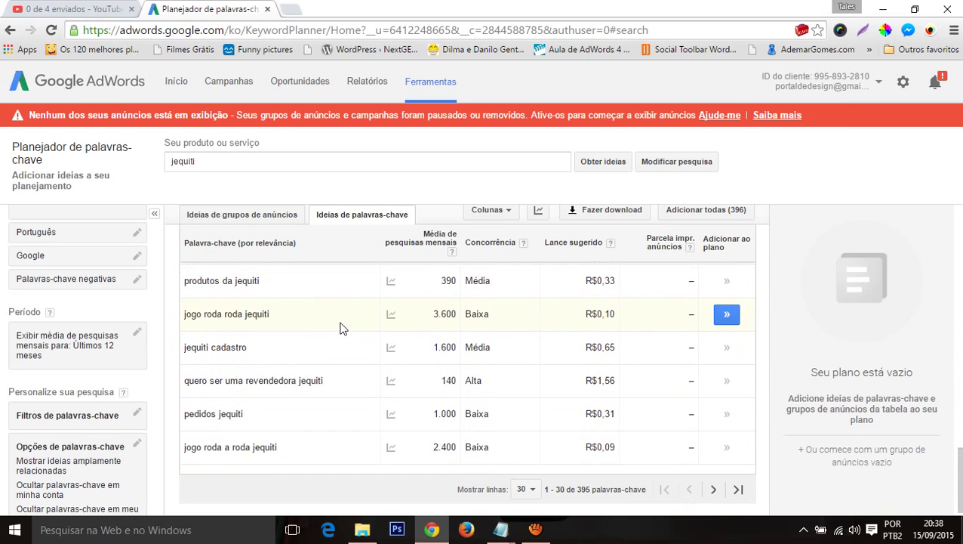
pyautogui.scroll(15, 336, 336)
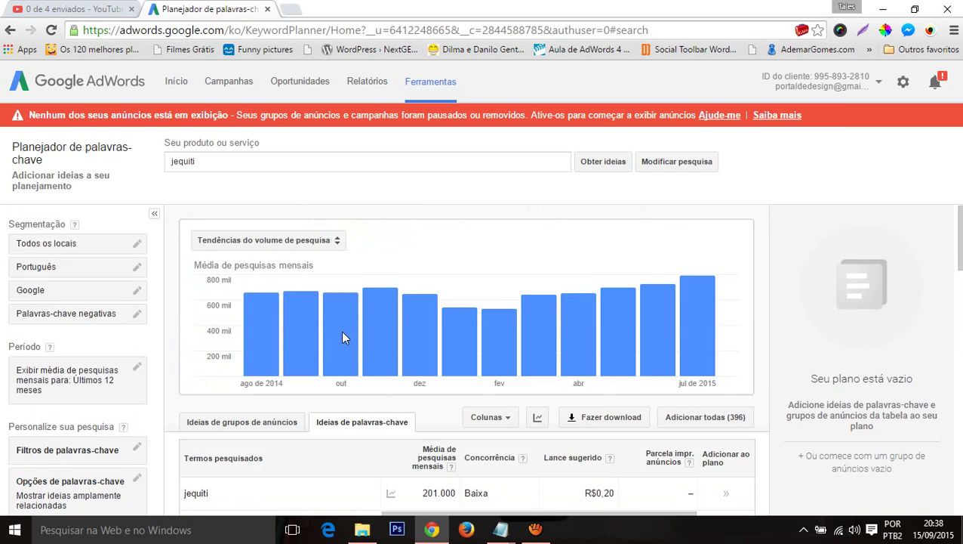
pyautogui.scroll(-5, 342, 337)
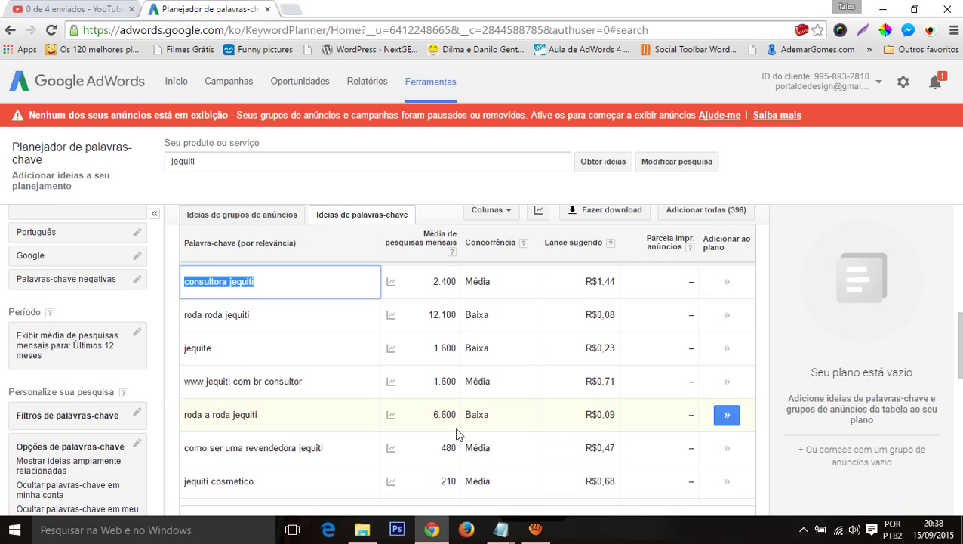
# Step: Join 'consultora jequiti' into 'consultorajequiti' in the notes, select it, and launch Firefox
pyautogui.hotkey('alt', 'Tab')
pyautogui.hotkey('ctrl', 'v')
pyautogui.press('Left')
pyautogui.press('Left')
pyautogui.press('Left')
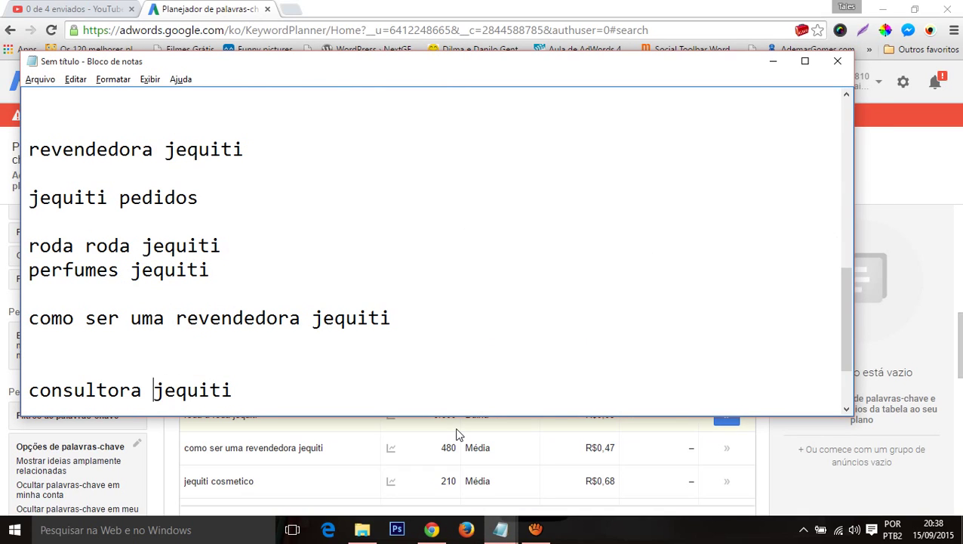
pyautogui.press('BackSpace')
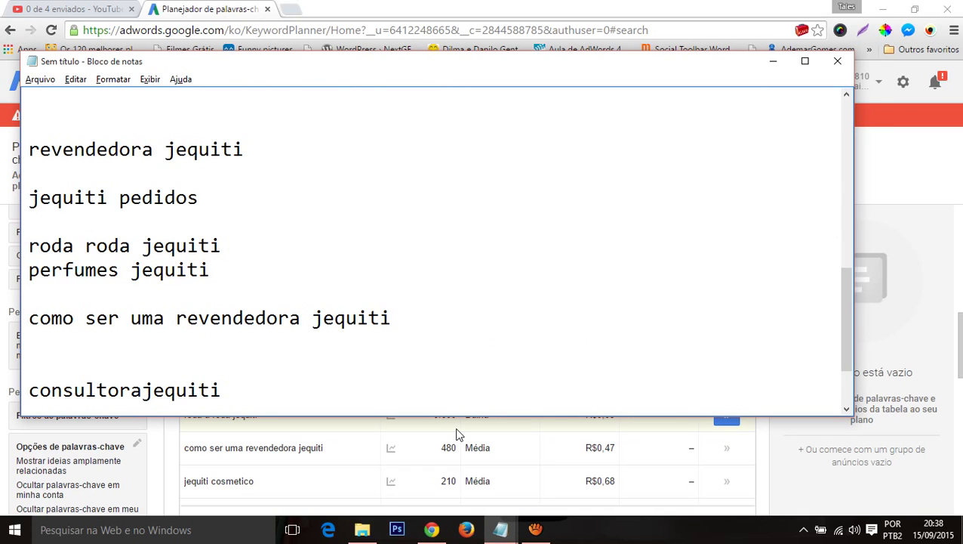
pyautogui.press('End')
pyautogui.hotkey('shift', 'Home')
pyautogui.hotkey('alt', 'Tab')
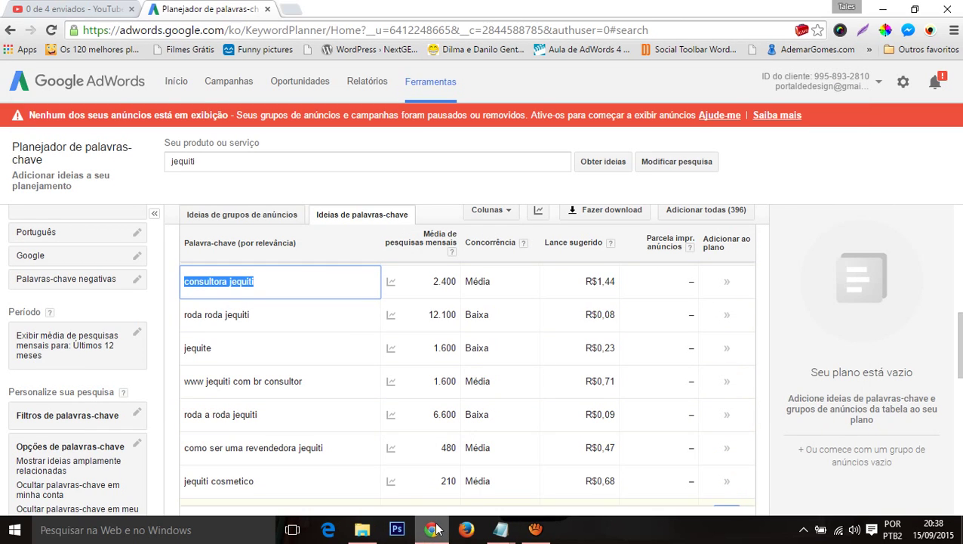
pyautogui.moveTo(436, 530)
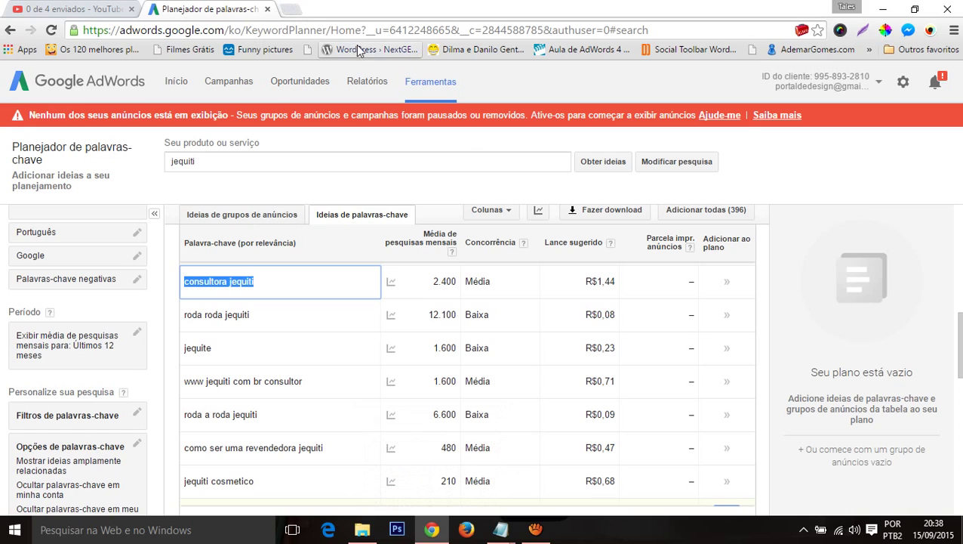
pyautogui.click(465, 531)
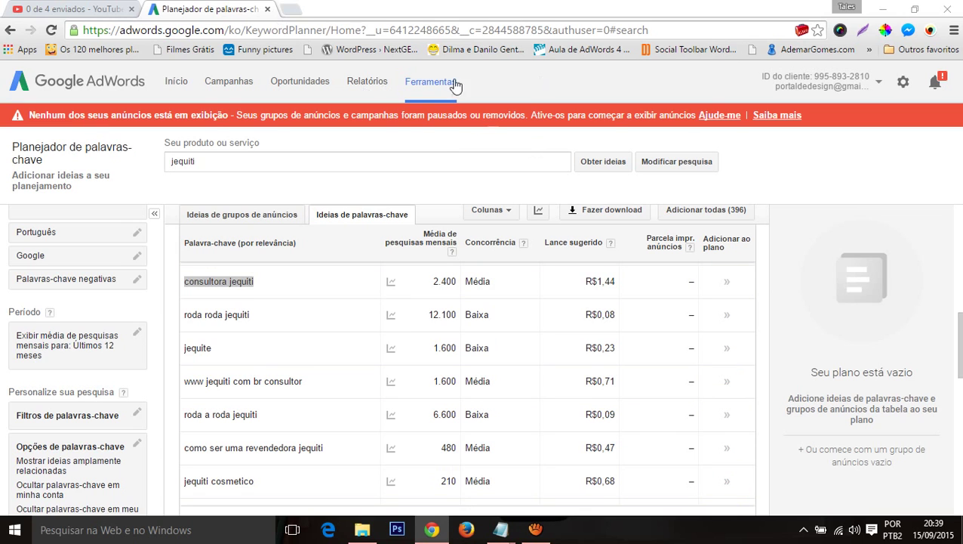
# Step: Minimize the planner browser, decline the default-browser prompt and maximize Firefox
pyautogui.click(885, 9)
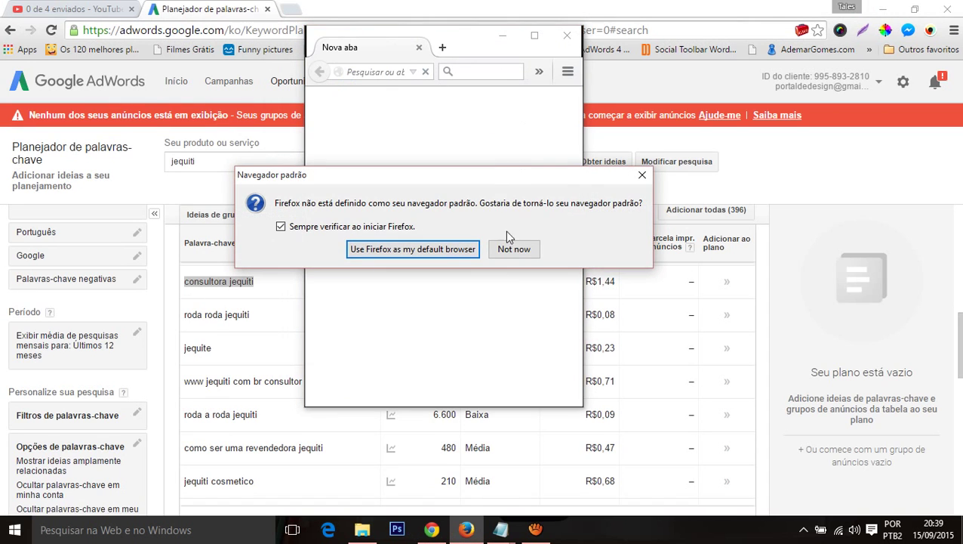
pyautogui.click(514, 250)
pyautogui.click(534, 38)
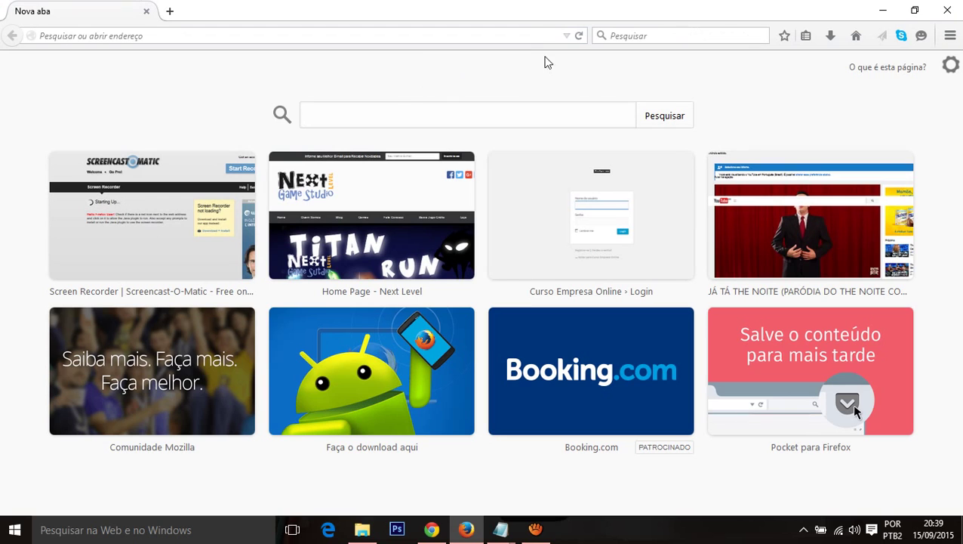
pyautogui.click(526, 31)
pyautogui.write('www.')
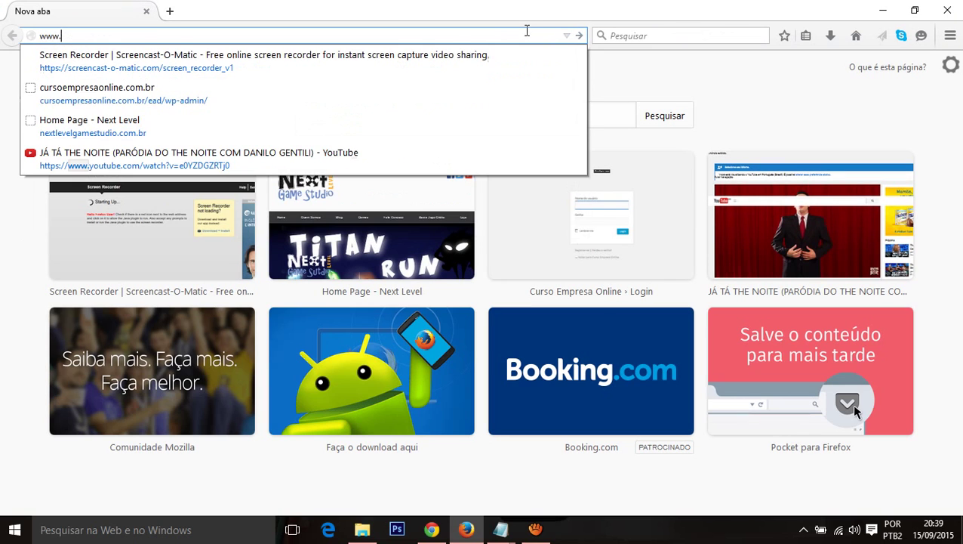
pyautogui.write('gma')
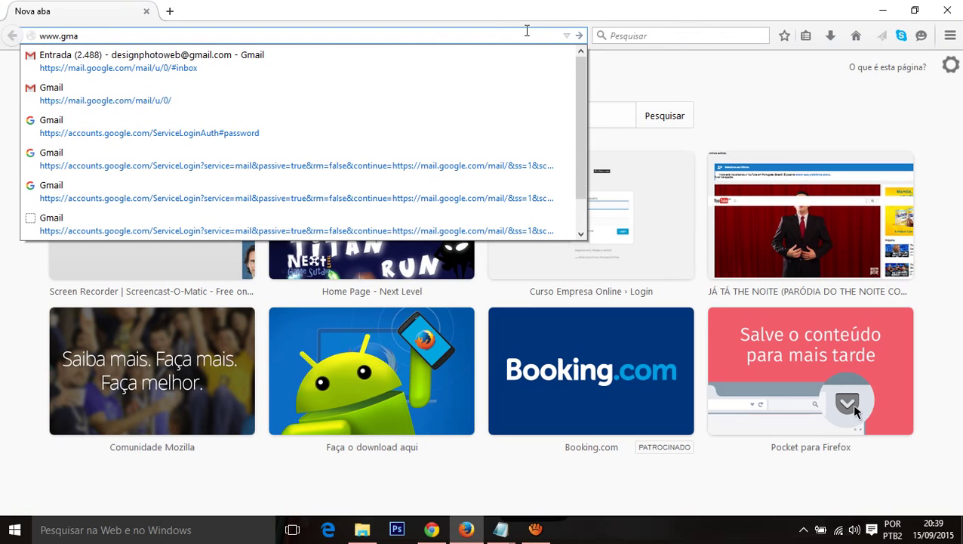
pyautogui.write('l.com')
pyautogui.press('Return')
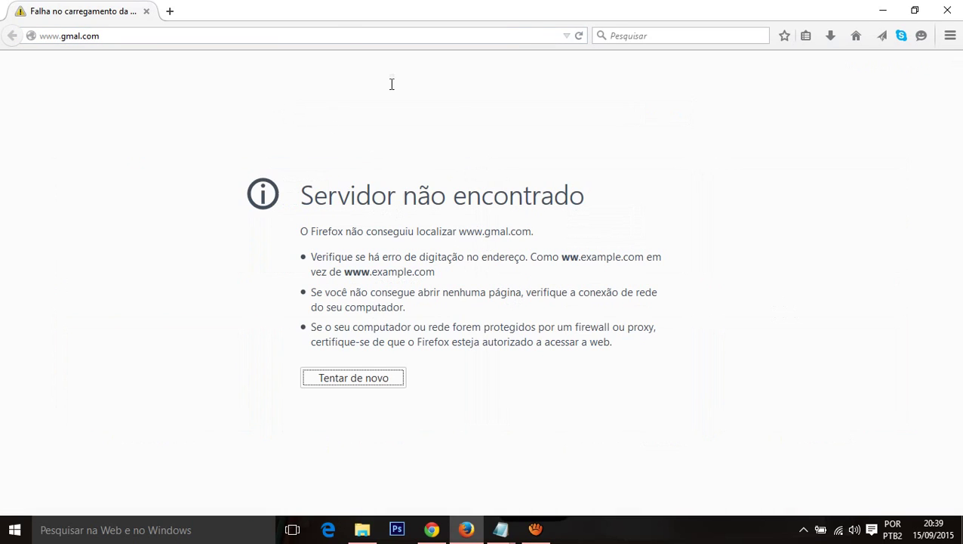
pyautogui.click(333, 35)
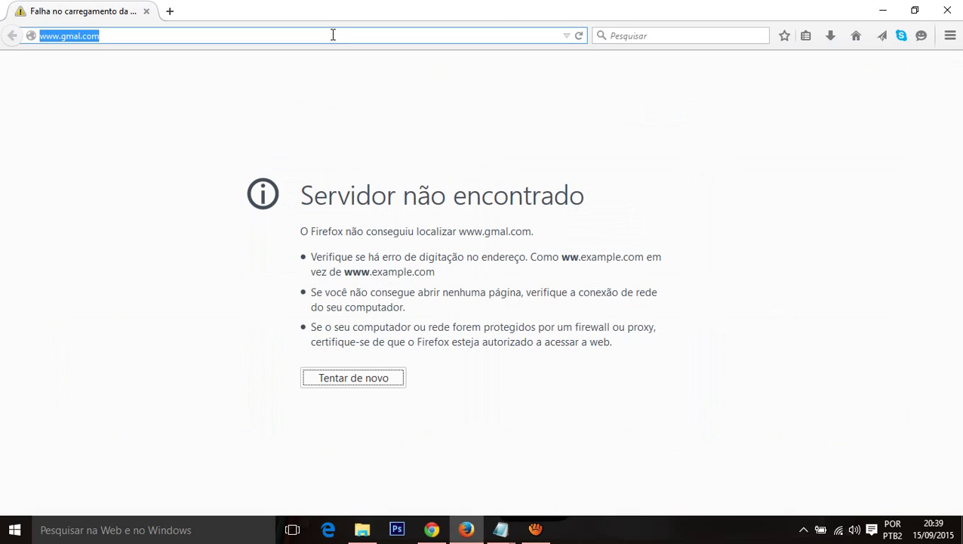
pyautogui.write('gail')
pyautogui.press('Return')
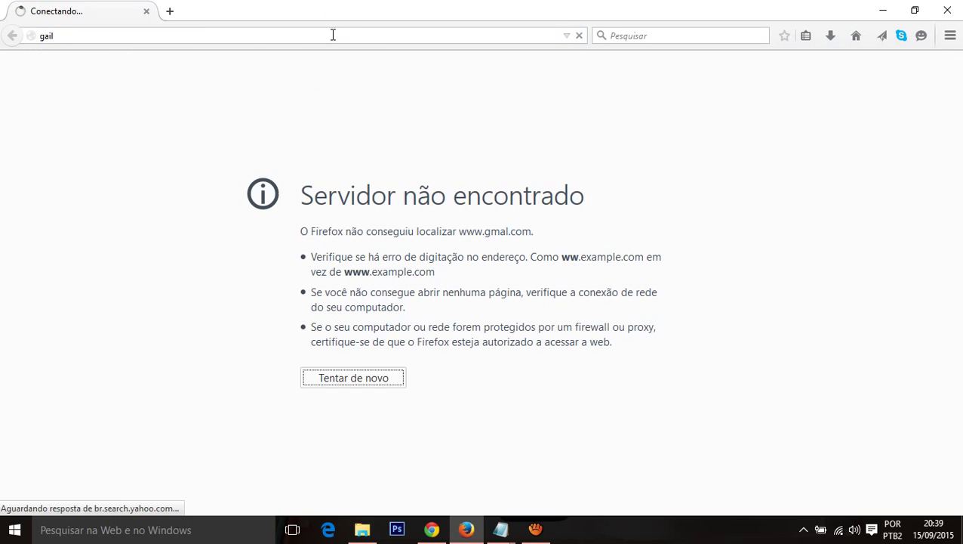
pyautogui.moveTo(333, 35); pyautogui.dragTo(344, 33)
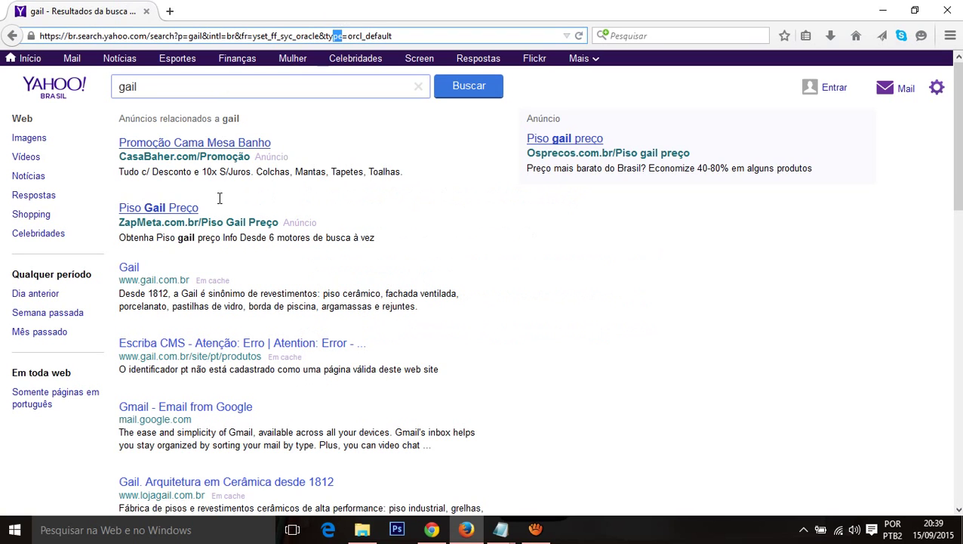
# Step: Open Gmail from the search results, close the Yahoo tab and sign out of the account
pyautogui.click(162, 412)
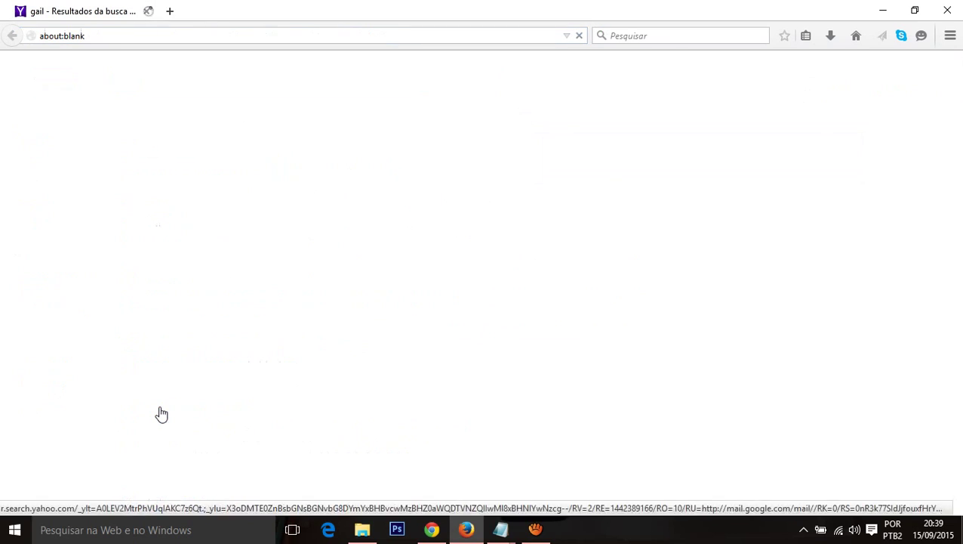
pyautogui.click(146, 13)
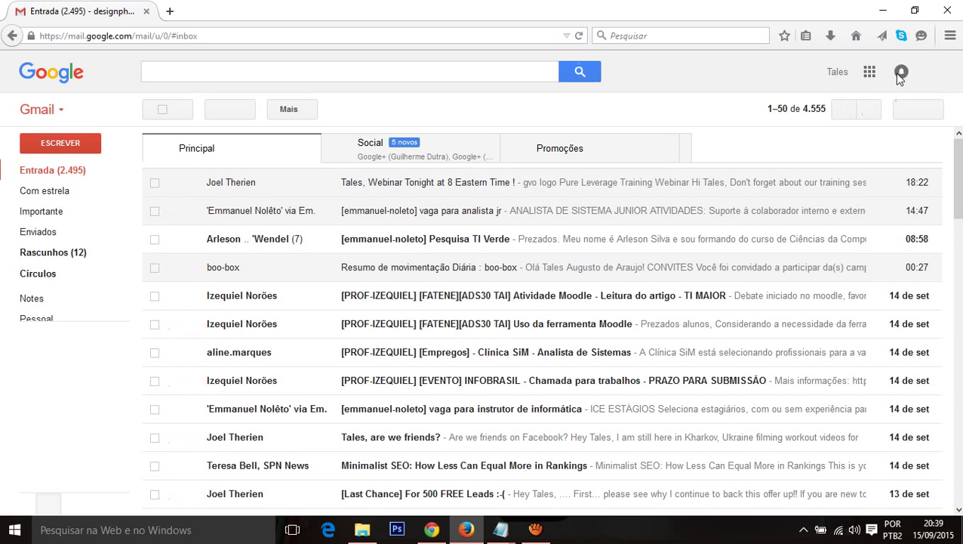
pyautogui.click(902, 72)
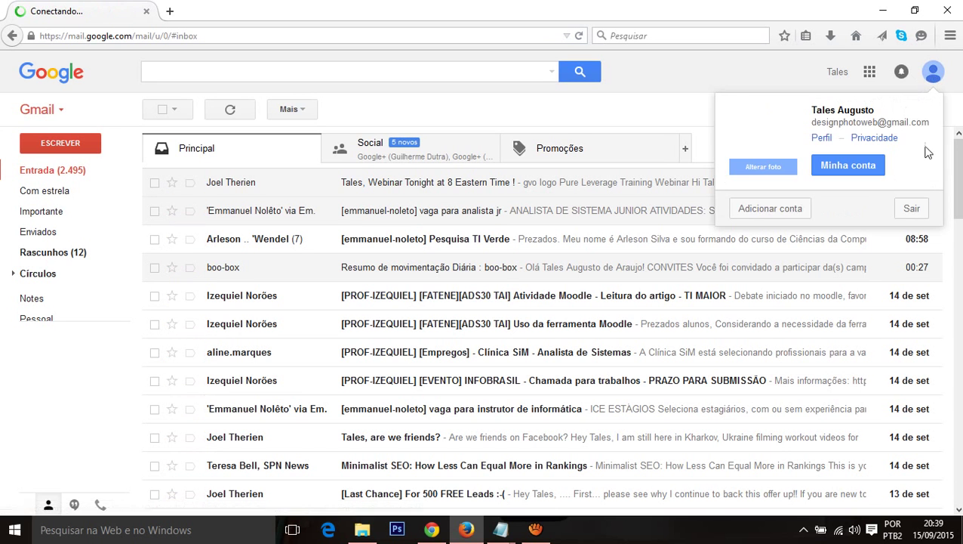
pyautogui.click(913, 212)
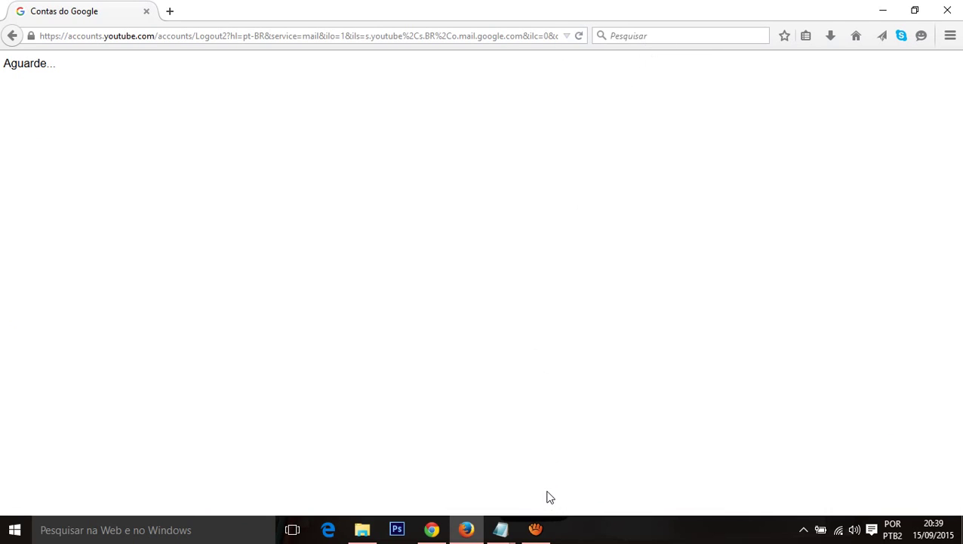
# Step: Pause the screen recording and scroll through the blank Google account creation form
pyautogui.click(535, 529)
pyautogui.click(411, 297)
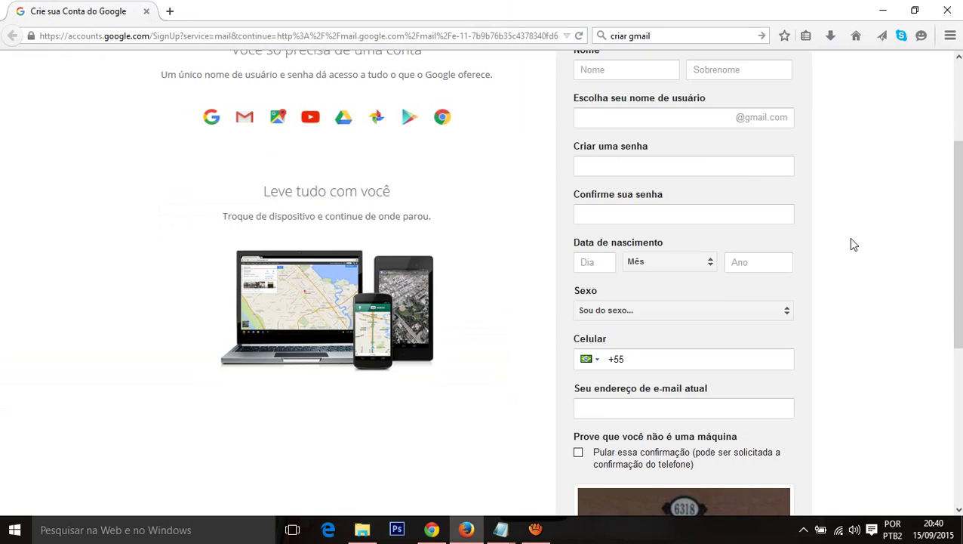
pyautogui.scroll(4, 662, 234)
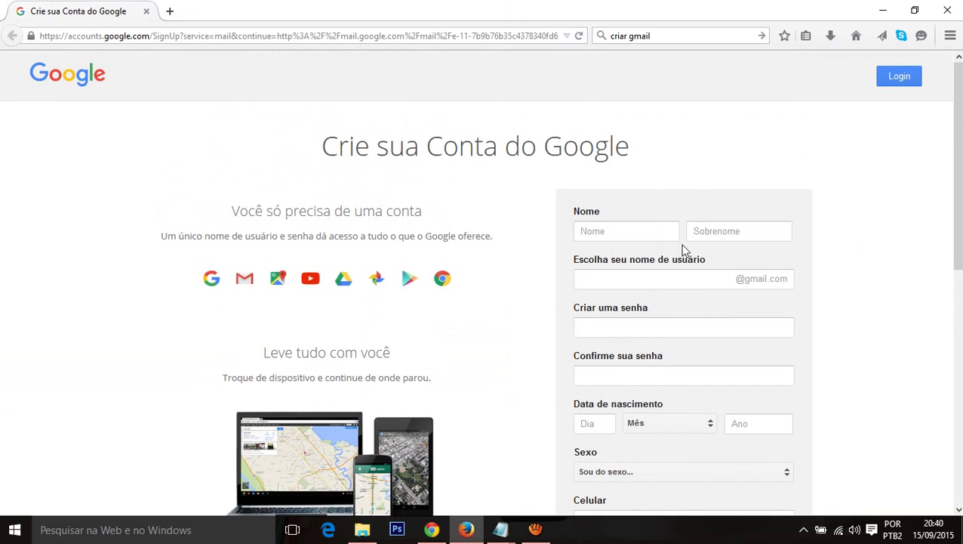
pyautogui.scroll(-5, 689, 257)
pyautogui.scroll(3, 696, 260)
# Step: Copy 'consultora' from the Notepad keyword list into the first-name field
pyautogui.scroll(-5, 699, 254)
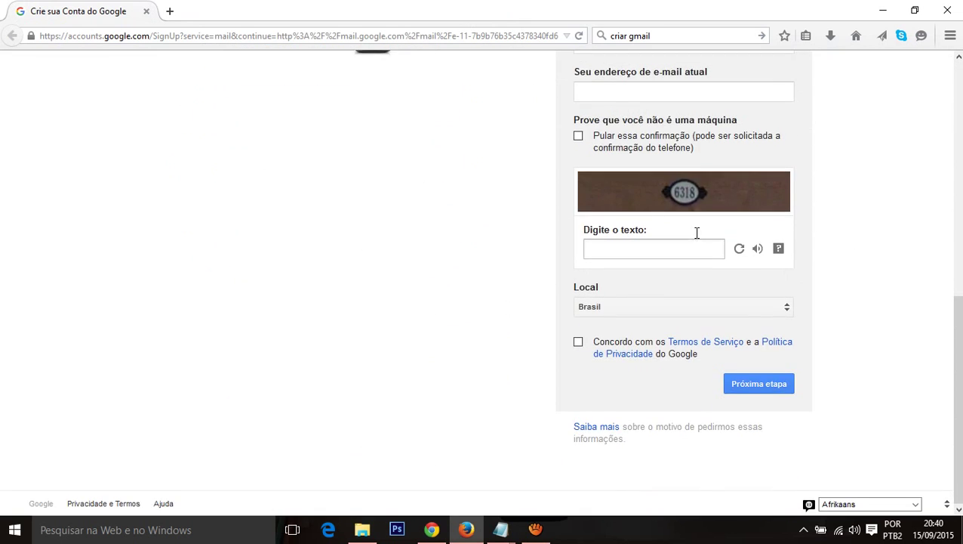
pyautogui.scroll(6, 694, 232)
pyautogui.click(656, 237)
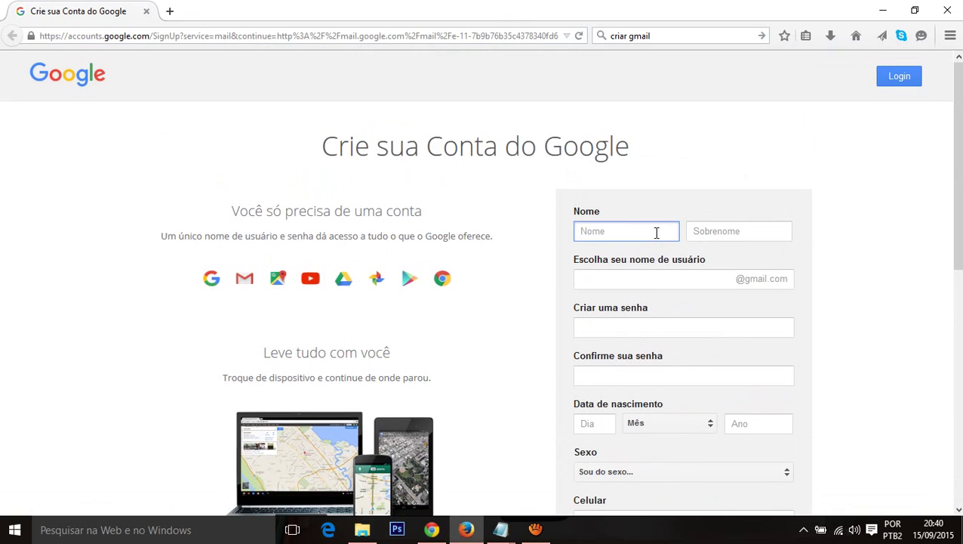
pyautogui.write('Consultora')
pyautogui.hotkey('alt', 'Tab')
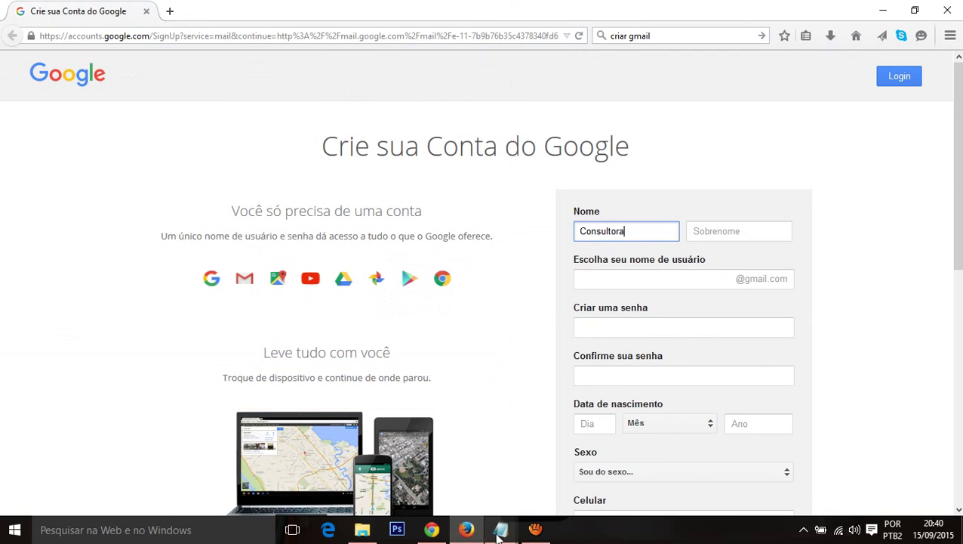
pyautogui.moveTo(500, 530)
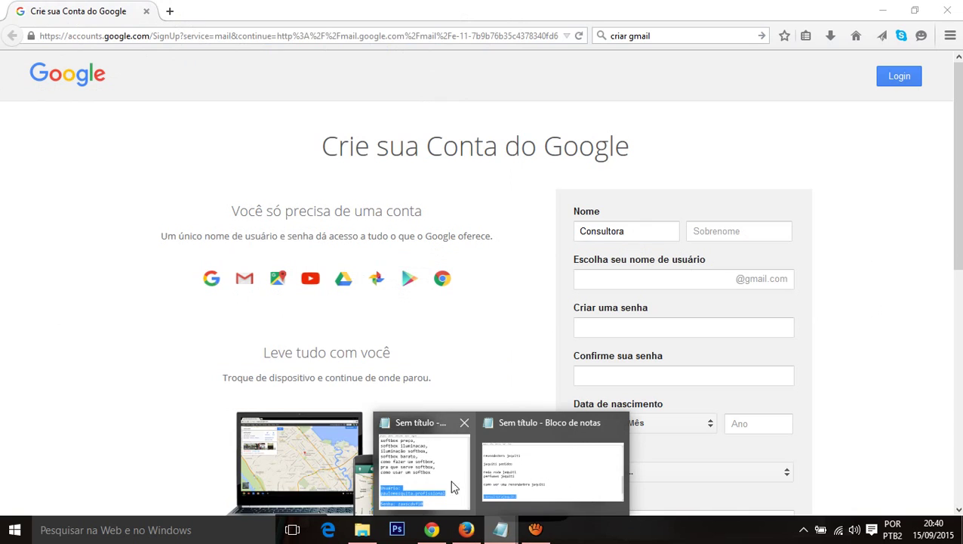
pyautogui.moveTo(453, 481)
pyautogui.click(550, 483)
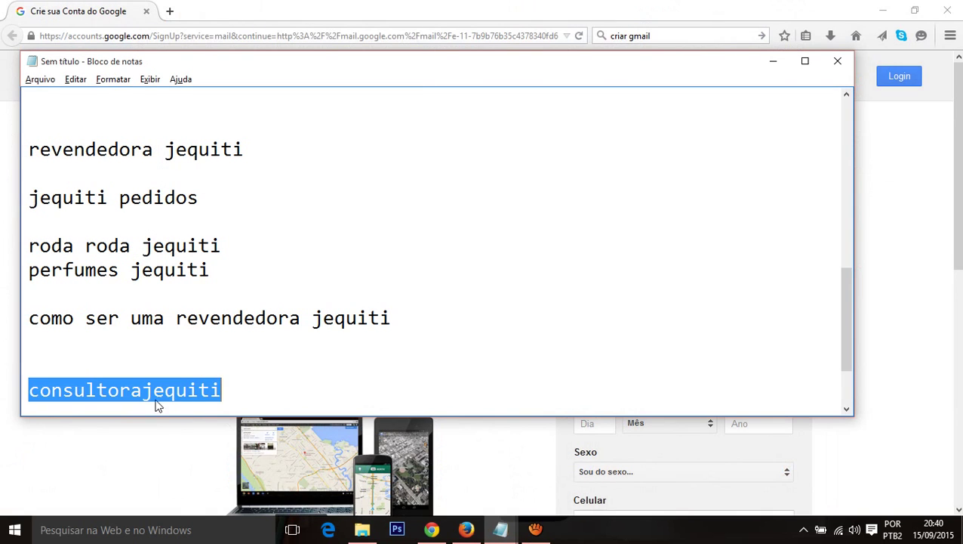
pyautogui.click(148, 390)
pyautogui.hotkey('shift', 'Home')
pyautogui.hotkey('ctrl', 'c')
pyautogui.hotkey('alt', 'Tab')
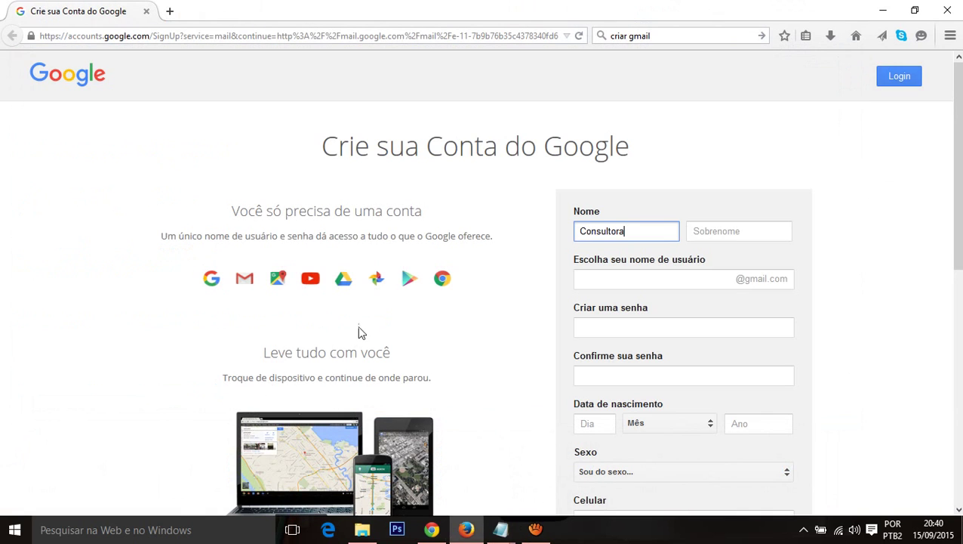
pyautogui.hotkey('ctrl', 'a')
pyautogui.hotkey('ctrl', 'v')
# Step: Copy 'jequiti' from Notepad into the surname field
pyautogui.hotkey('alt', 'Tab')
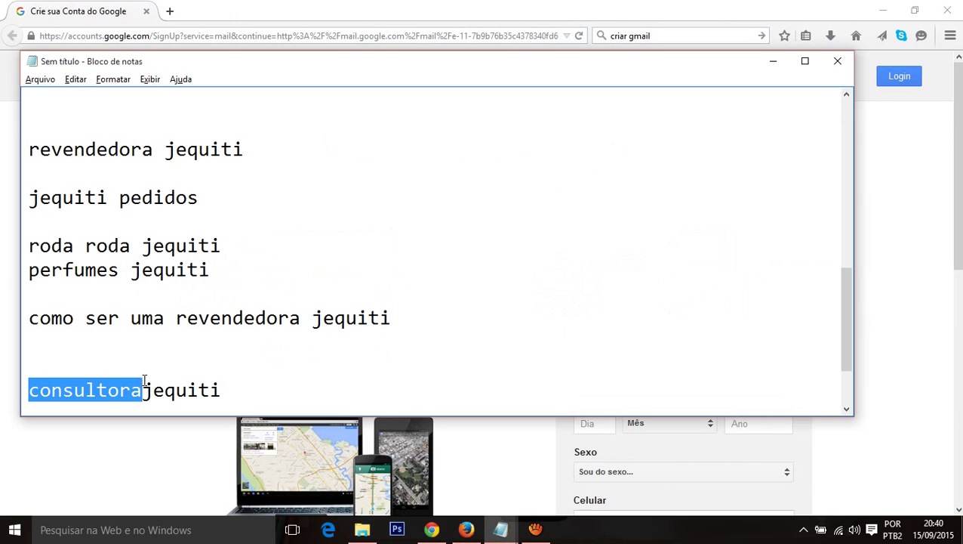
pyautogui.moveTo(144, 381); pyautogui.dragTo(224, 385)
pyautogui.hotkey('alt', 'Tab')
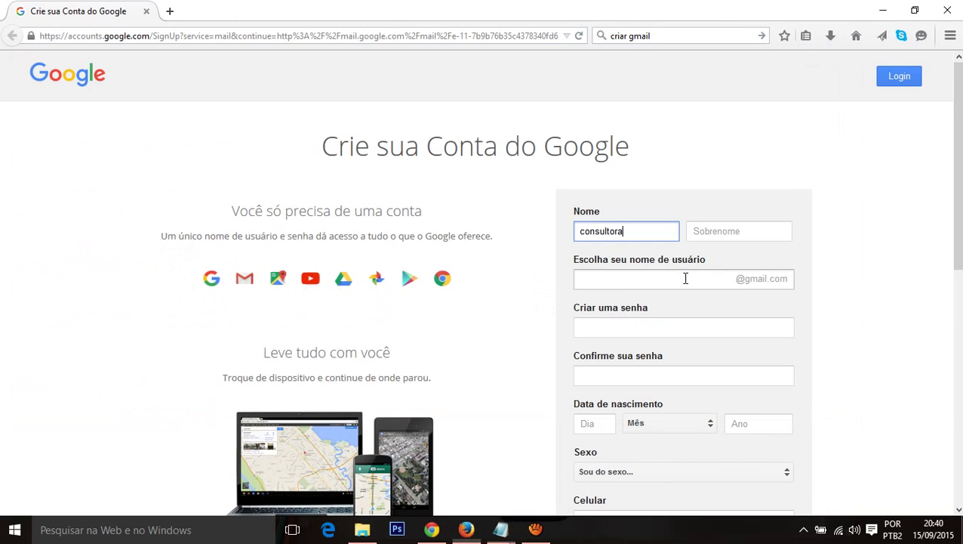
pyautogui.click(730, 235)
pyautogui.hotkey('ctrl', 'v')
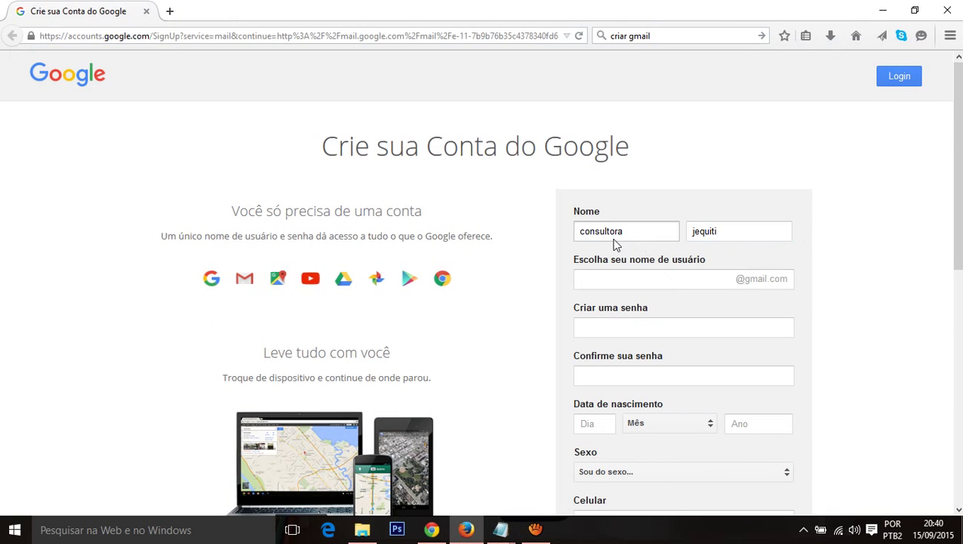
# Step: Capitalise the first name to 'Consultora' and remove the surname's lowercase j
pyautogui.click(617, 234)
pyautogui.press('Delete')
pyautogui.write('C')
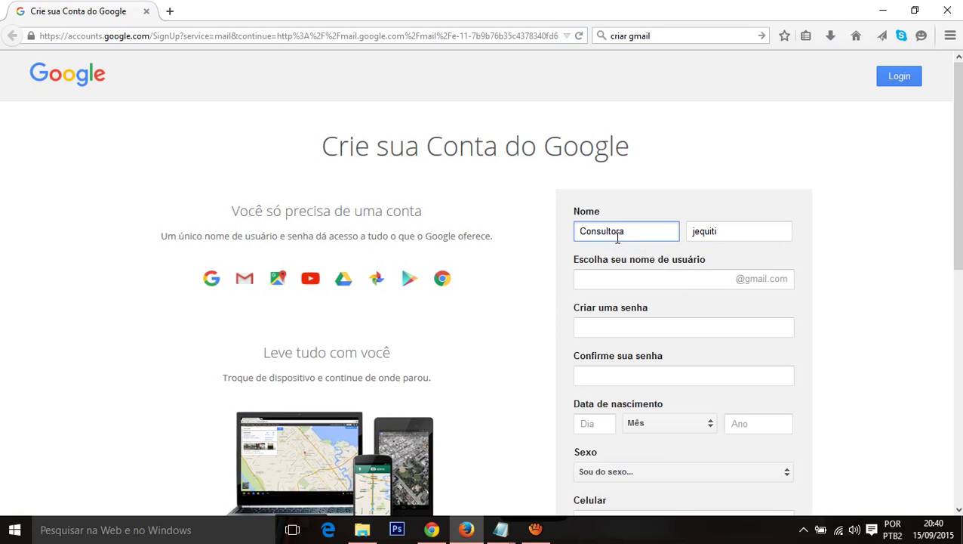
pyautogui.press('Tab')
pyautogui.press('Home')
pyautogui.press('Delete')
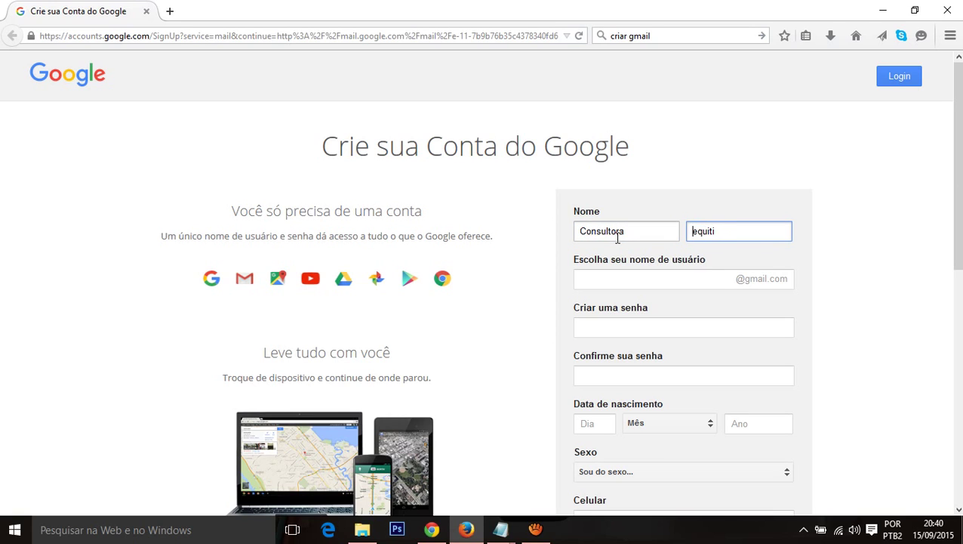
# Step: Finish the surname as 'Jequiti' and paste the combined business name from Notepad as the username
pyautogui.write('J')
pyautogui.click(707, 278)
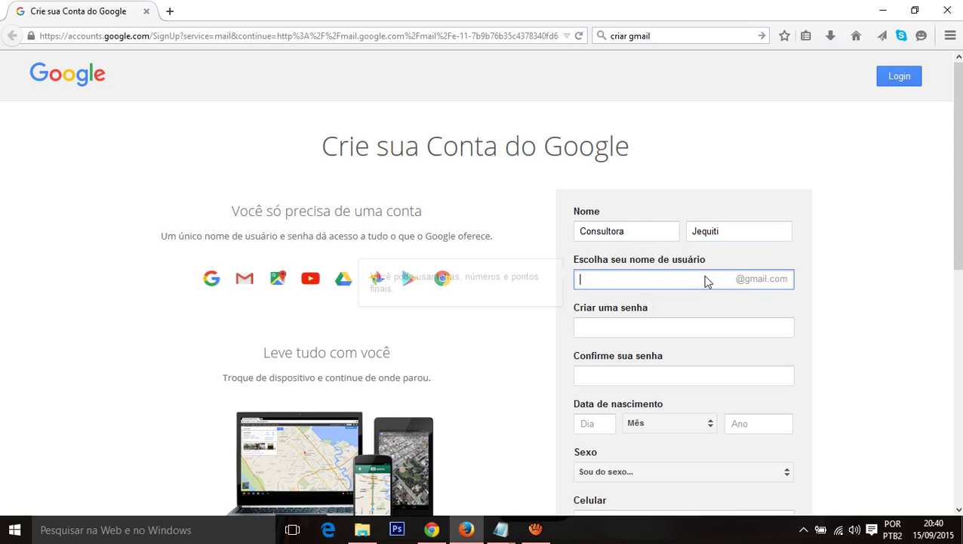
pyautogui.hotkey('alt', 'Tab')
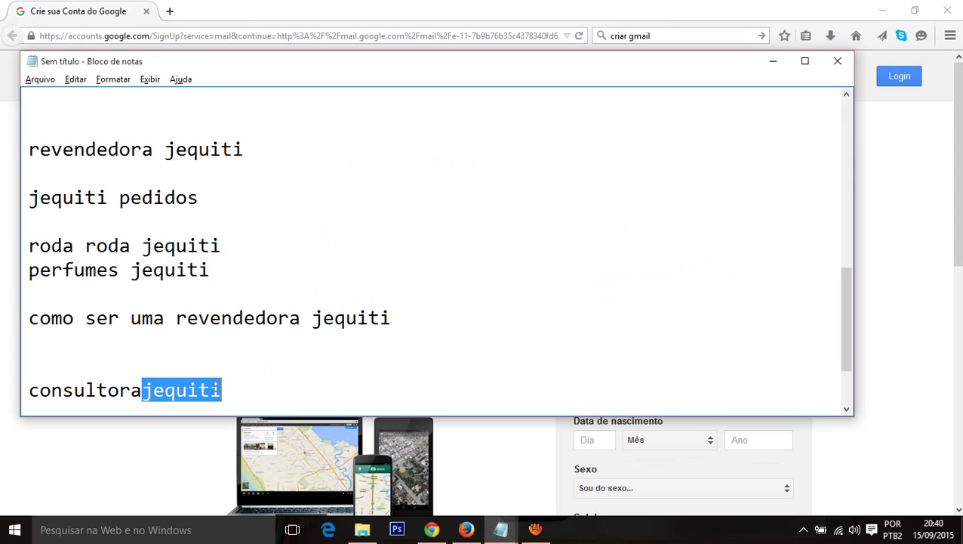
pyautogui.click(218, 389)
pyautogui.hotkey('shift', 'Home')
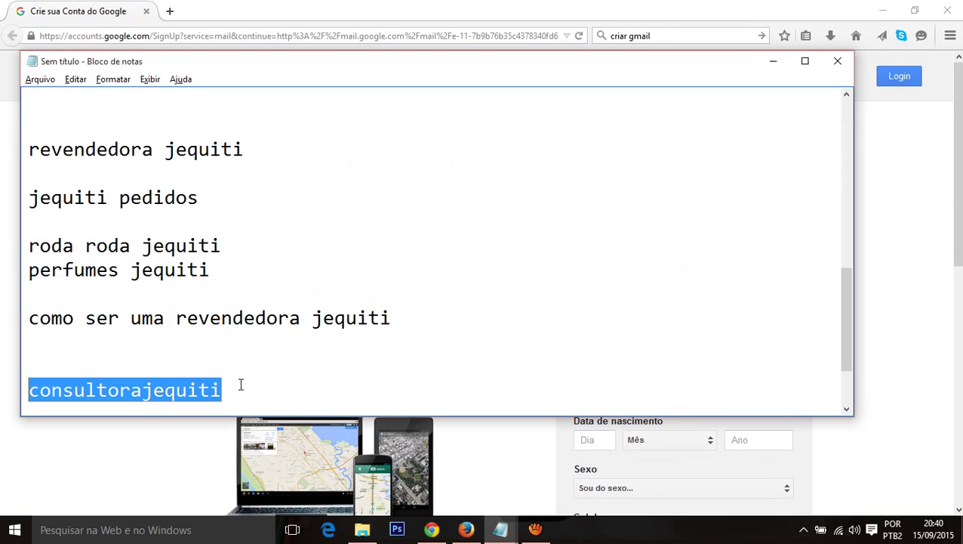
pyautogui.hotkey('ctrl', 'c')
pyautogui.hotkey('alt', 'Tab')
pyautogui.hotkey('ctrl', 'v')
pyautogui.click(840, 276)
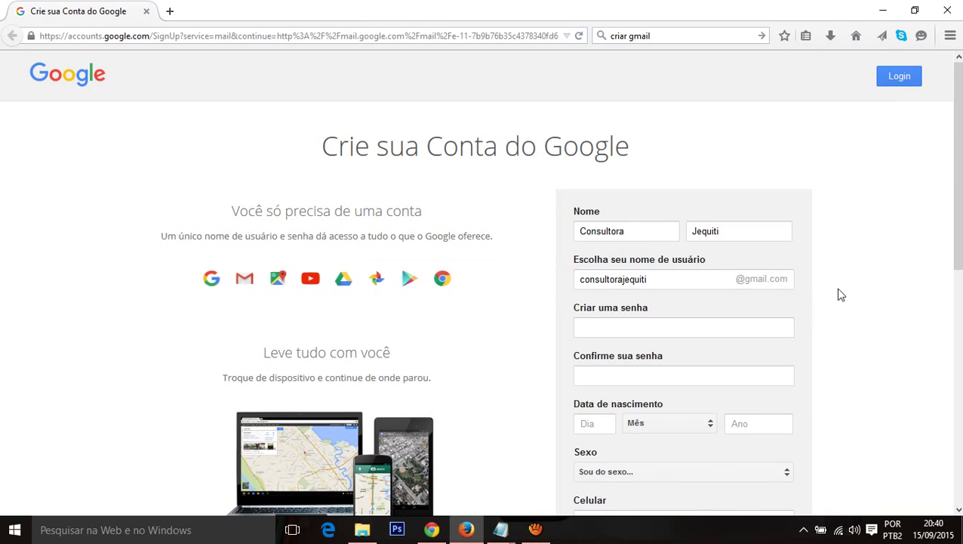
# Step: Extend the taken username into an available variant and accept it
pyautogui.click(689, 277)
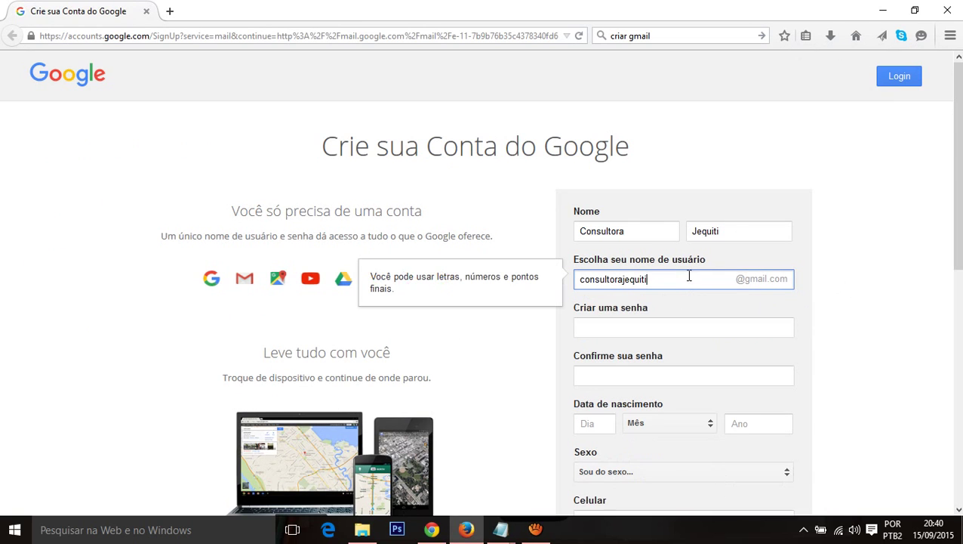
pyautogui.hotkey('alt', 'Tab')
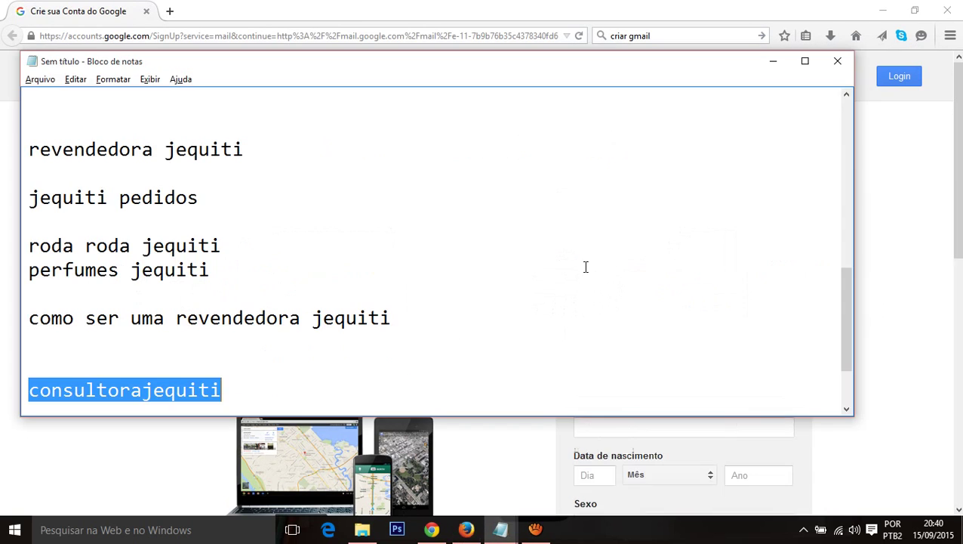
pyautogui.hotkey('alt', 'Tab')
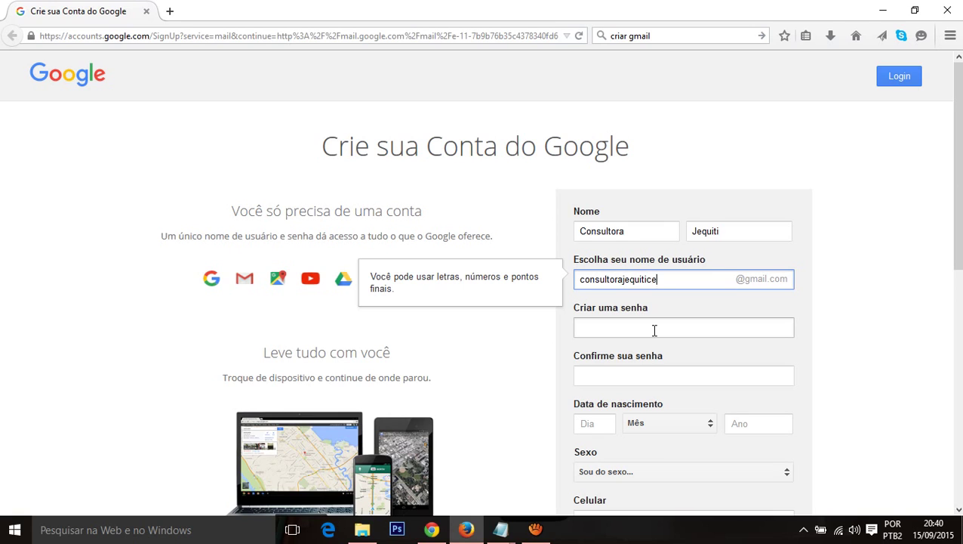
pyautogui.click(834, 308)
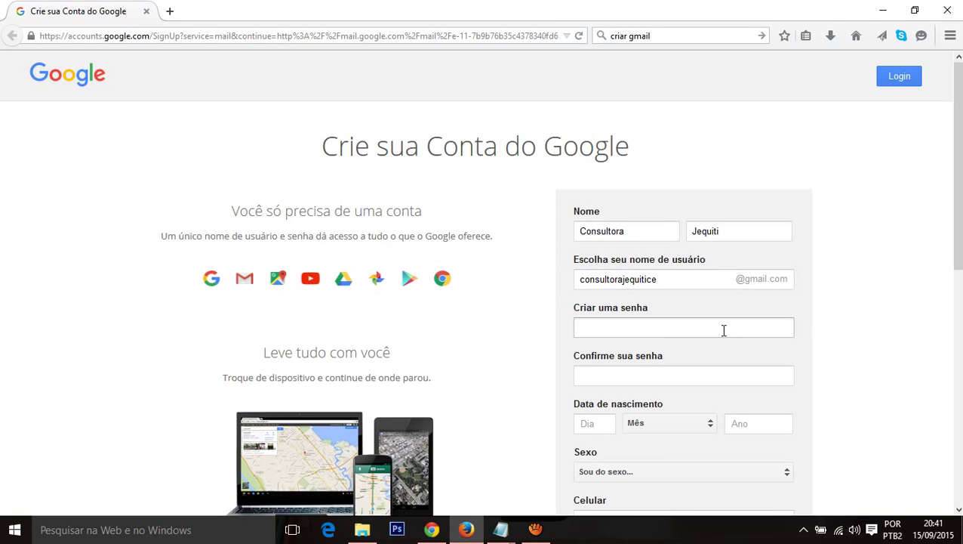
# Step: Type the account password in 'Criar uma senha', retyping it once, and move to the confirm field
pyautogui.click(675, 325)
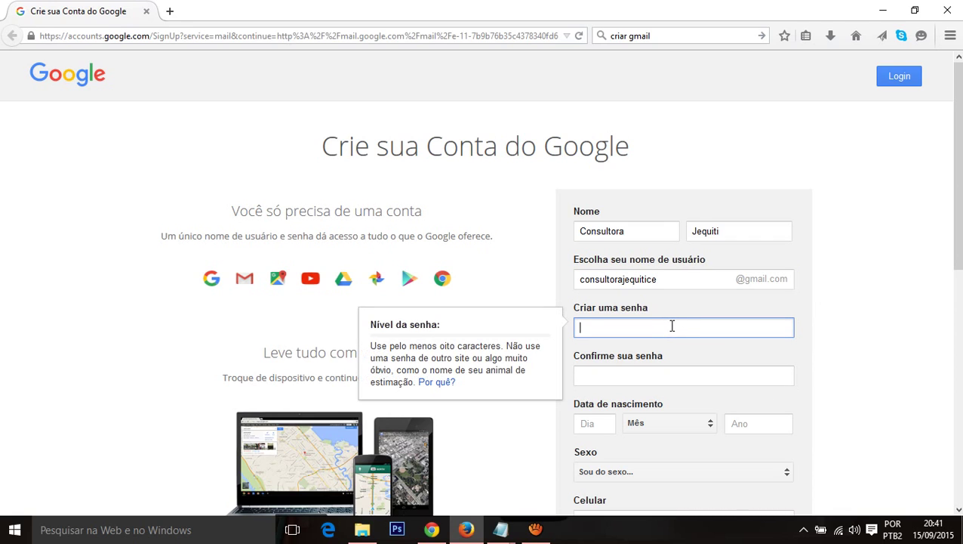
pyautogui.click(664, 279)
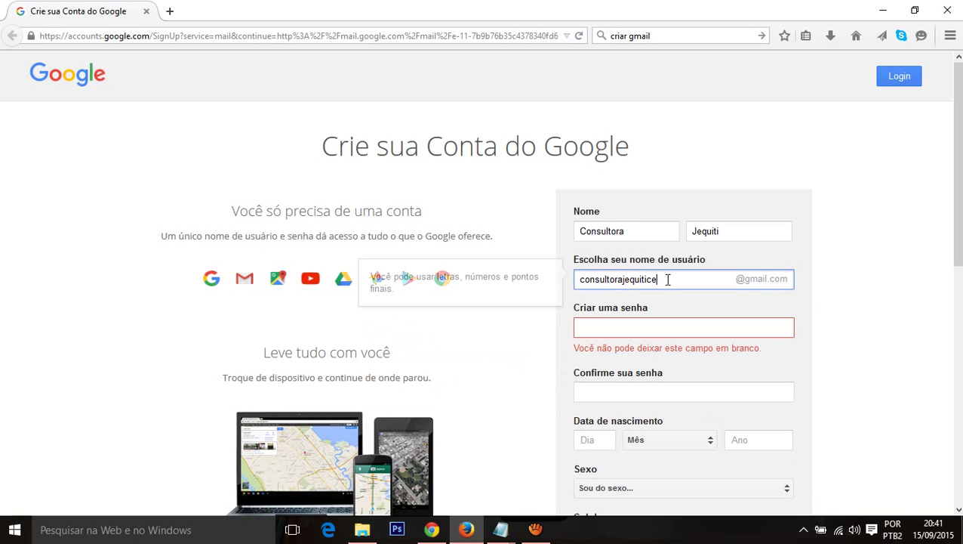
pyautogui.click(645, 325)
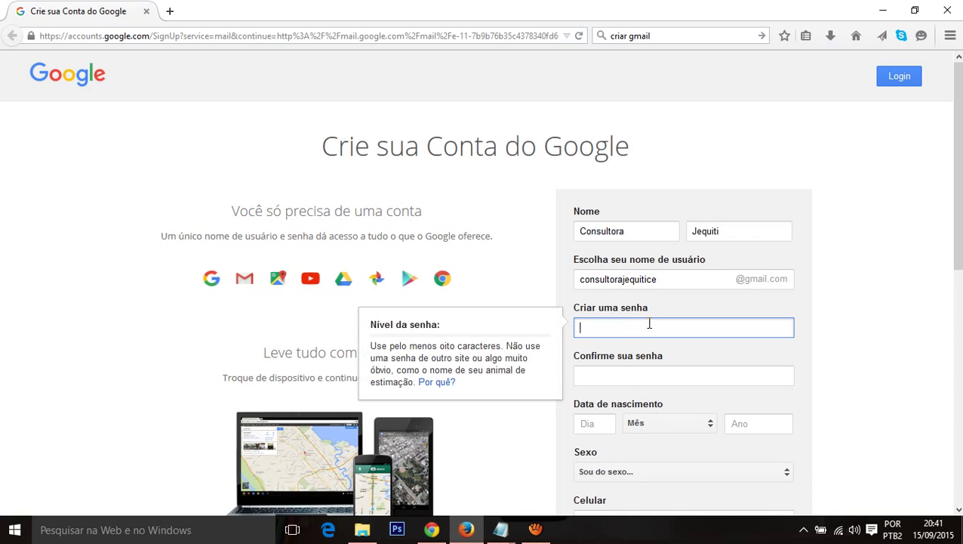
pyautogui.write('••')
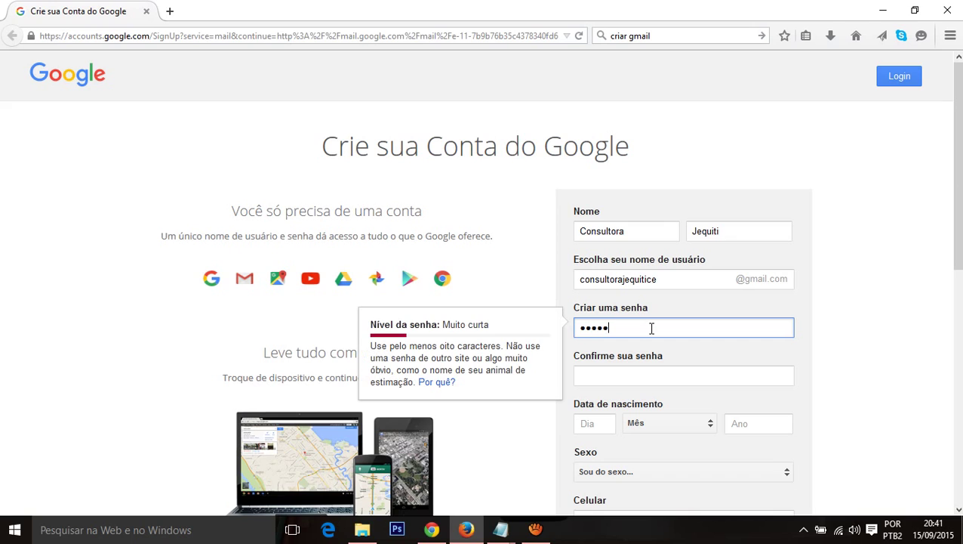
pyautogui.doubleClick(652, 328)
pyautogui.write('••')
pyautogui.doubleClick(652, 328)
pyautogui.write('•')
pyautogui.write('•••••••••')
pyautogui.press('Tab')
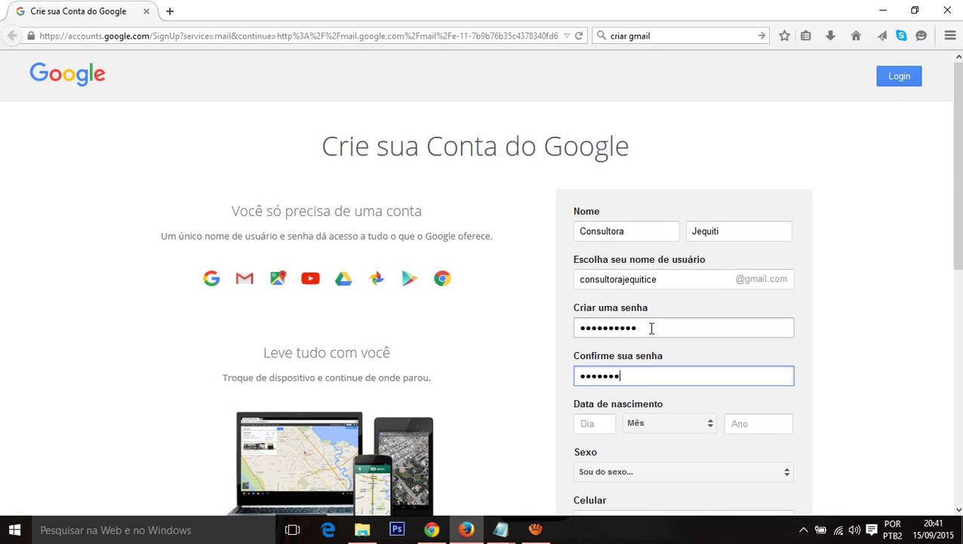
pyautogui.scroll(-2, 641, 336)
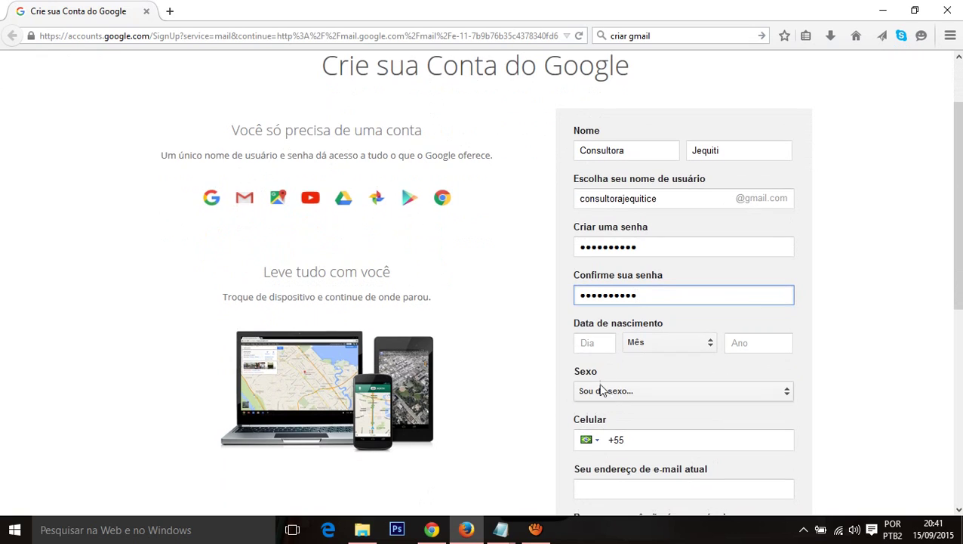
pyautogui.click(593, 344)
pyautogui.write('0')
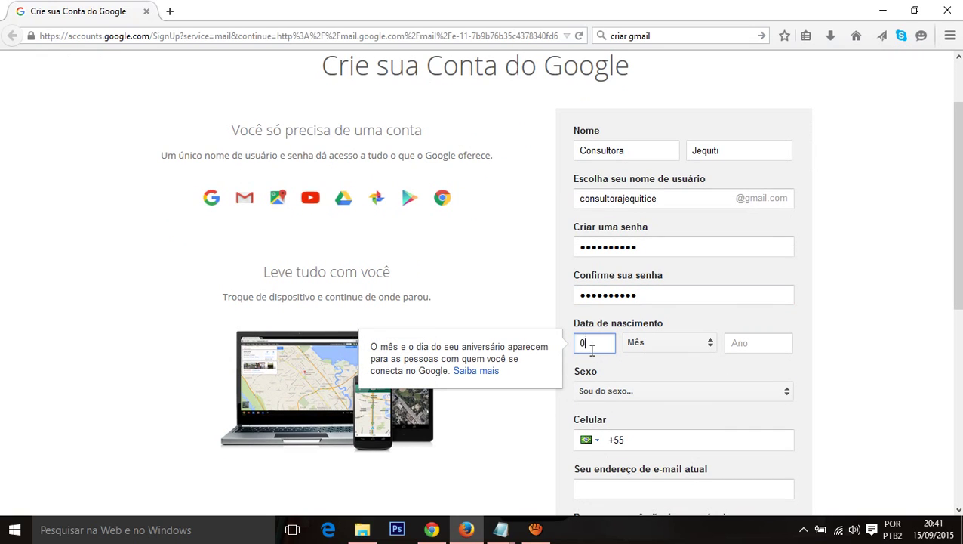
pyautogui.write('2')
pyautogui.press('Tab')
pyautogui.press('d')
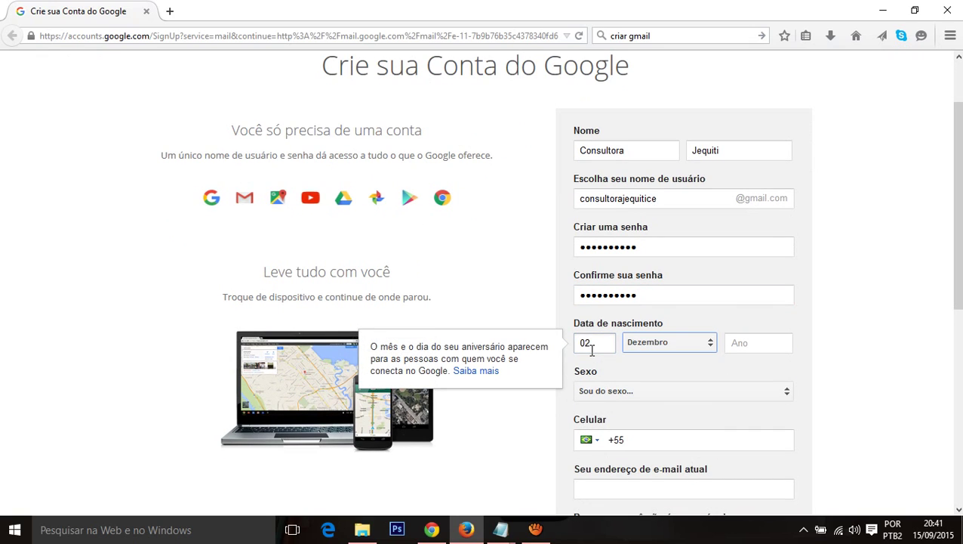
pyautogui.press('Tab')
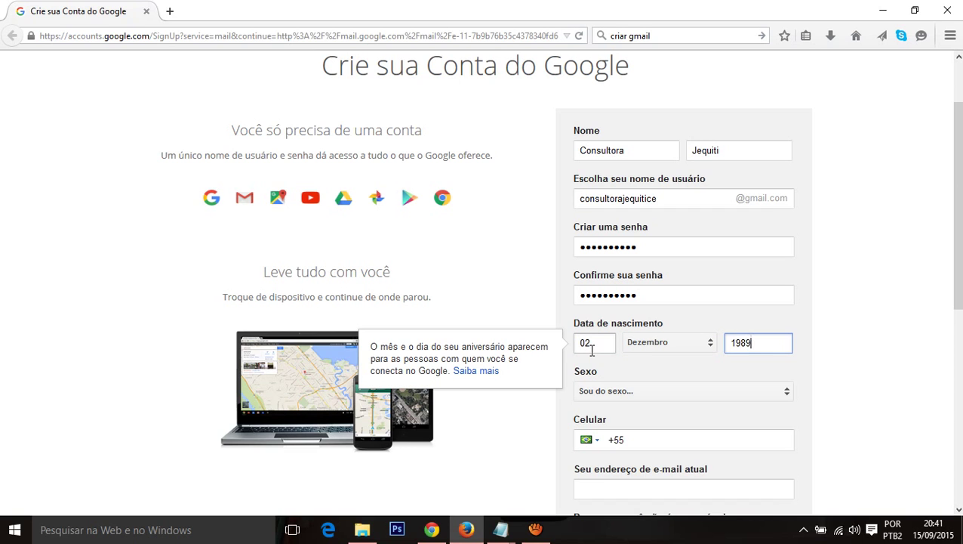
pyautogui.press('Tab')
pyautogui.scroll(-2, 662, 312)
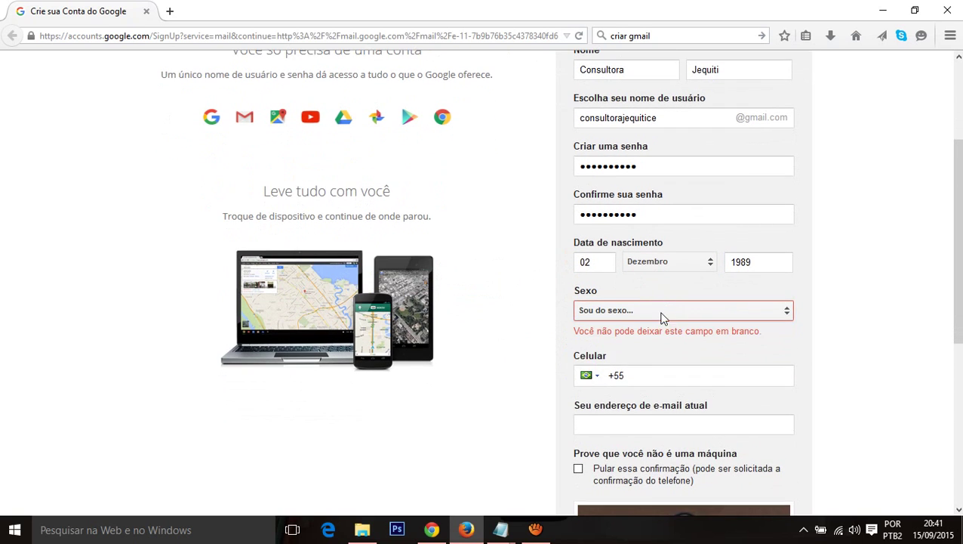
pyautogui.click(662, 313)
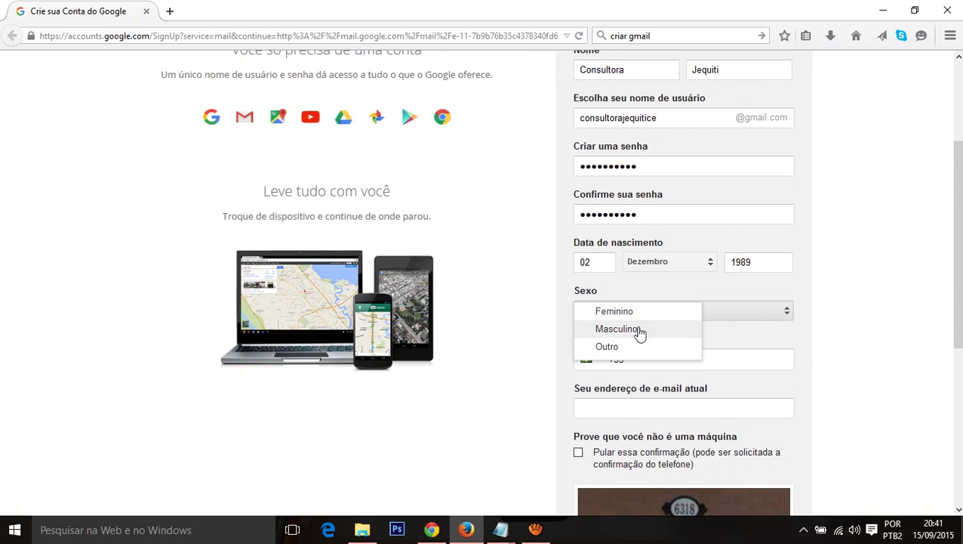
pyautogui.click(638, 332)
# Step: Fill in the existing e-mail address in 'Seu endereço de e-mail atual'
pyautogui.scroll(-2, 638, 329)
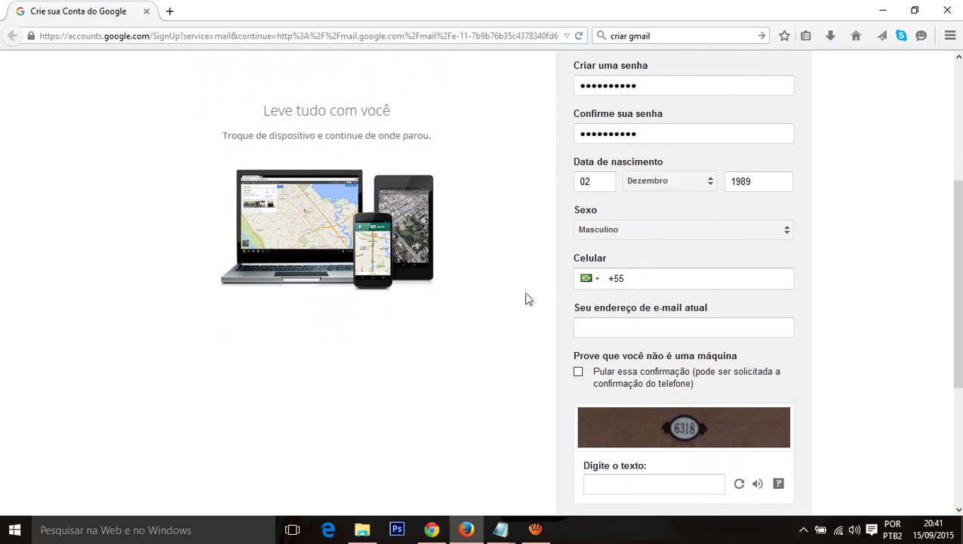
pyautogui.scroll(-2, 522, 302)
pyautogui.click(643, 251)
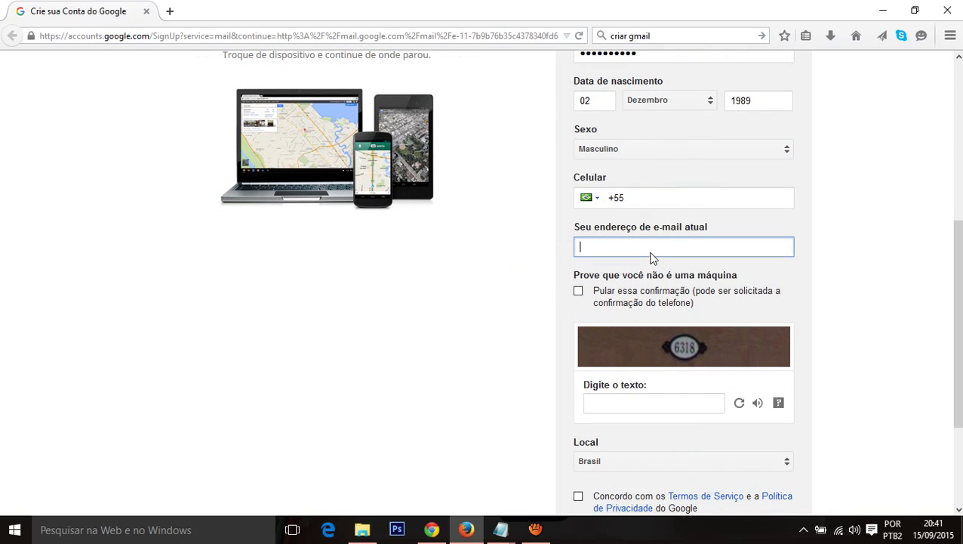
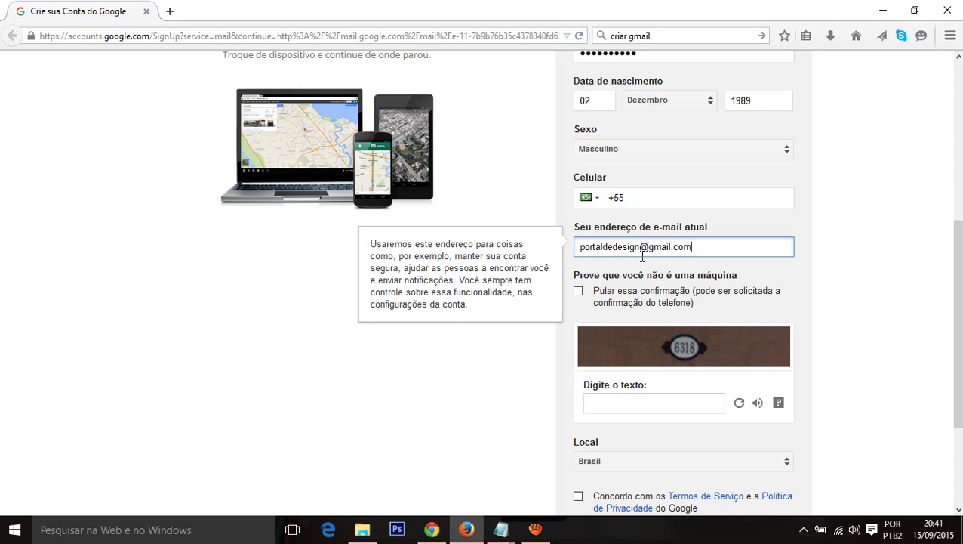
pyautogui.scroll(-2, 669, 266)
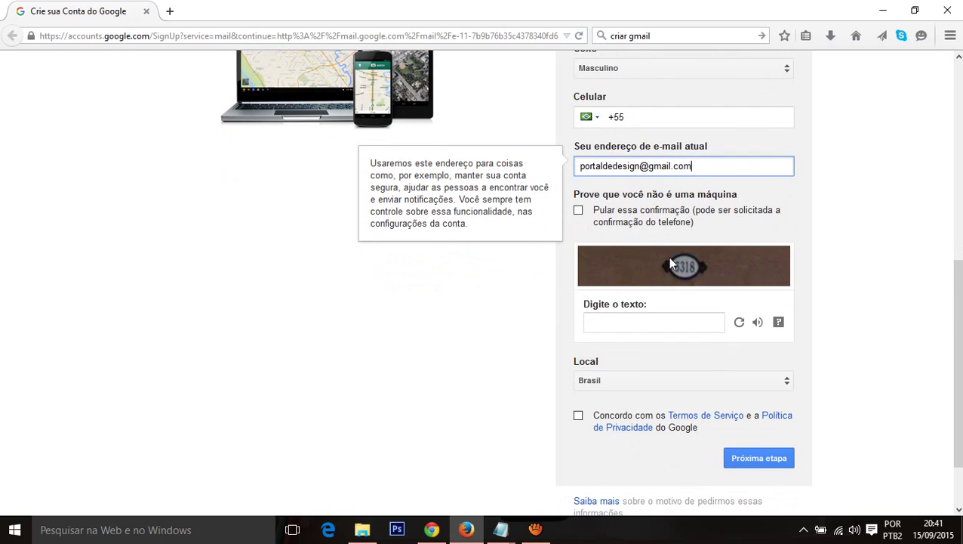
# Step: Enter captcha 6318 and submit the form to create the Google account
pyautogui.scroll(-2, 665, 239)
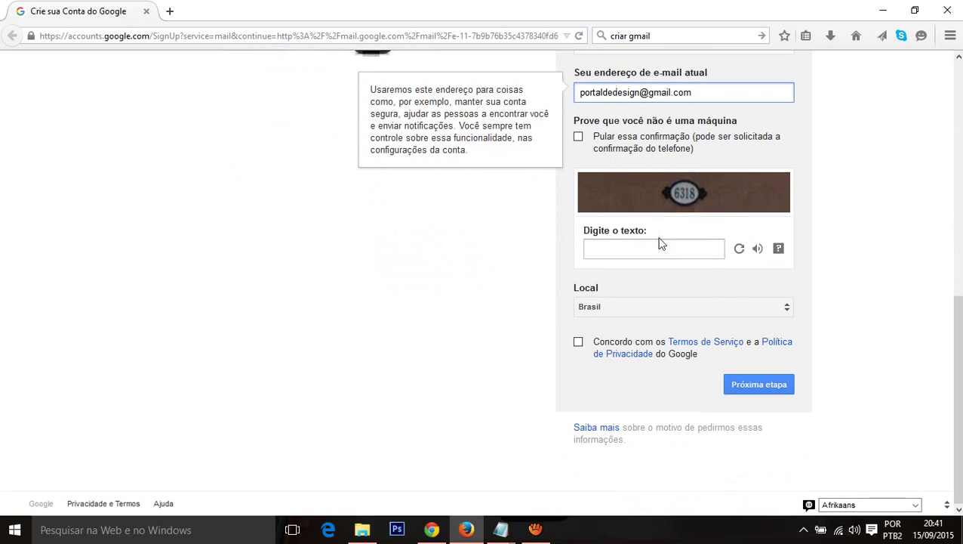
pyautogui.click(635, 247)
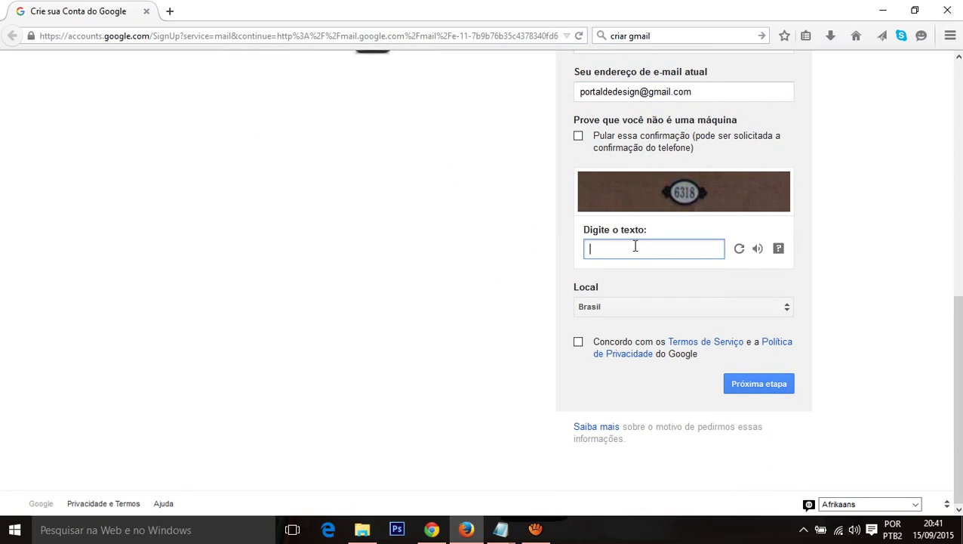
pyautogui.write('6318')
pyautogui.click(759, 384)
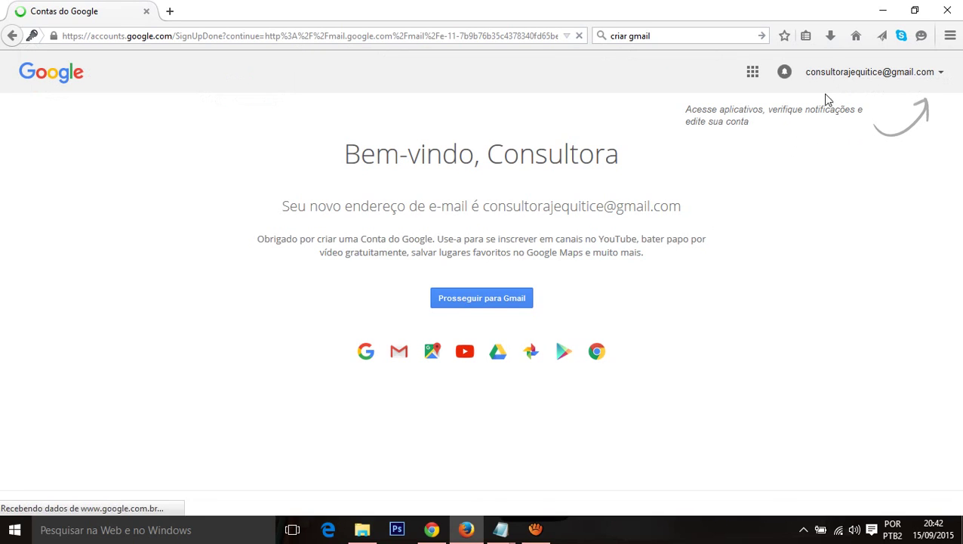
pyautogui.hotkey('alt', 'Tab')
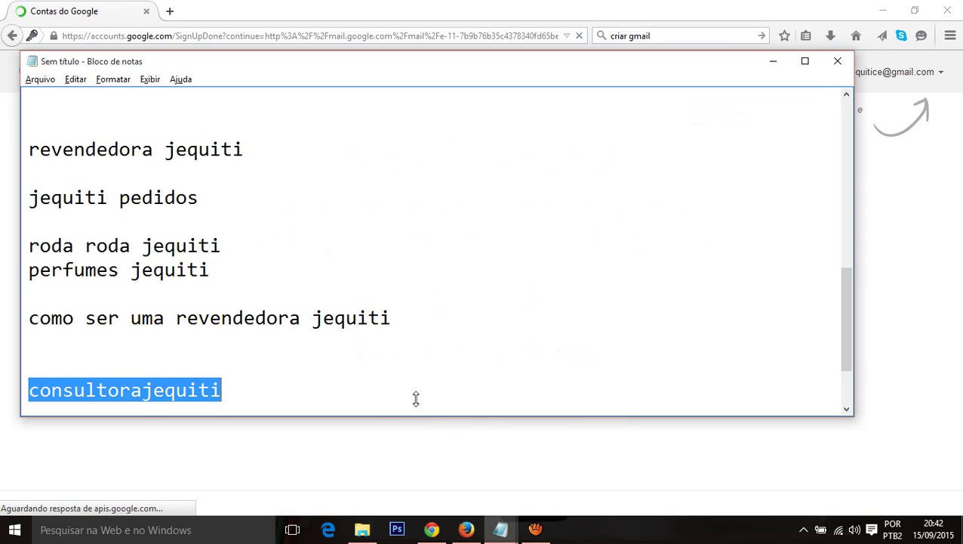
# Step: Note the new account's full Gmail address on a new Notepad line, then continue to Gmail
pyautogui.click(376, 387)
pyautogui.hotkey('shift', 'Home')
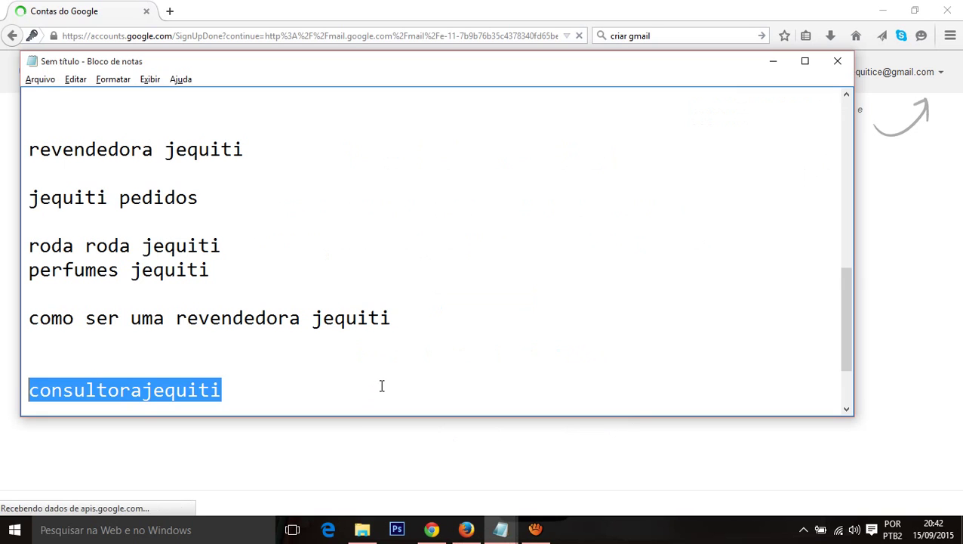
pyautogui.hotkey('ctrl', 'c')
pyautogui.press('End')
pyautogui.press('Return')
pyautogui.press('Return')
pyautogui.hotkey('ctrl', 'v')
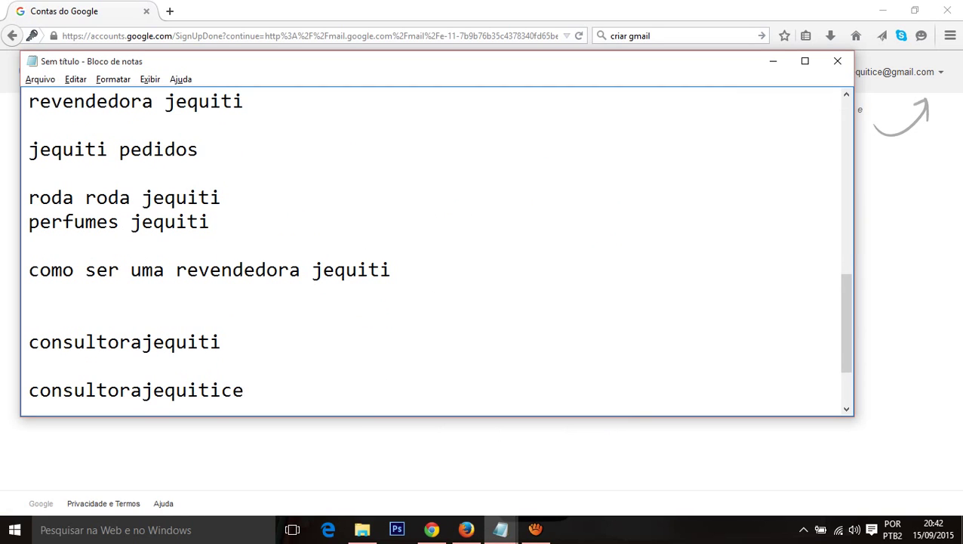
pyautogui.hotkey('alt', 'Tab')
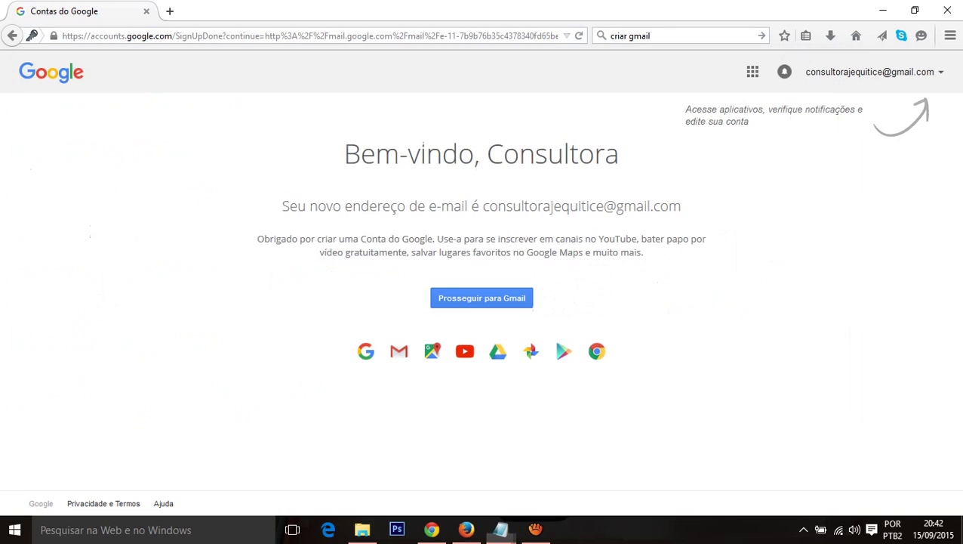
pyautogui.click(482, 296)
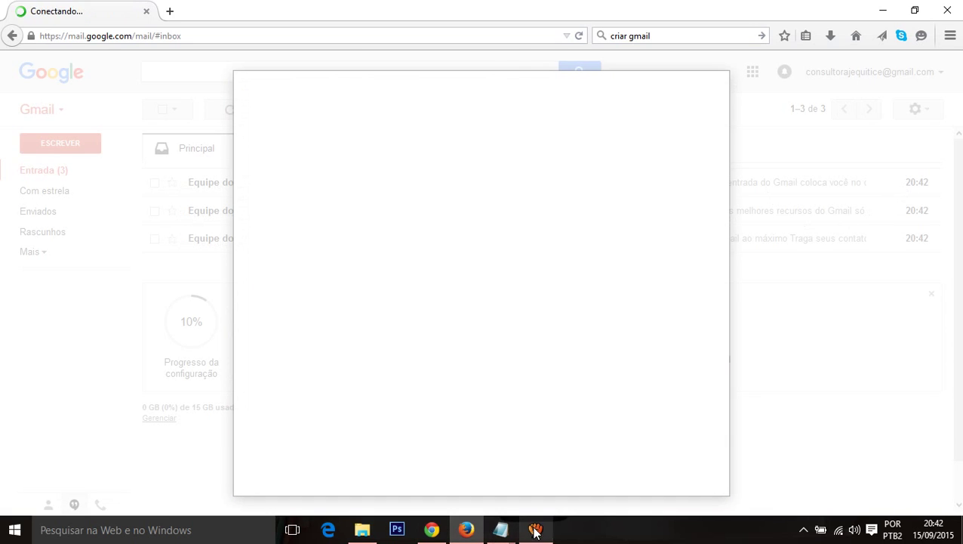
# Step: Launch Blogger from the Google apps panel in the new Gmail inbox
pyautogui.click(535, 531)
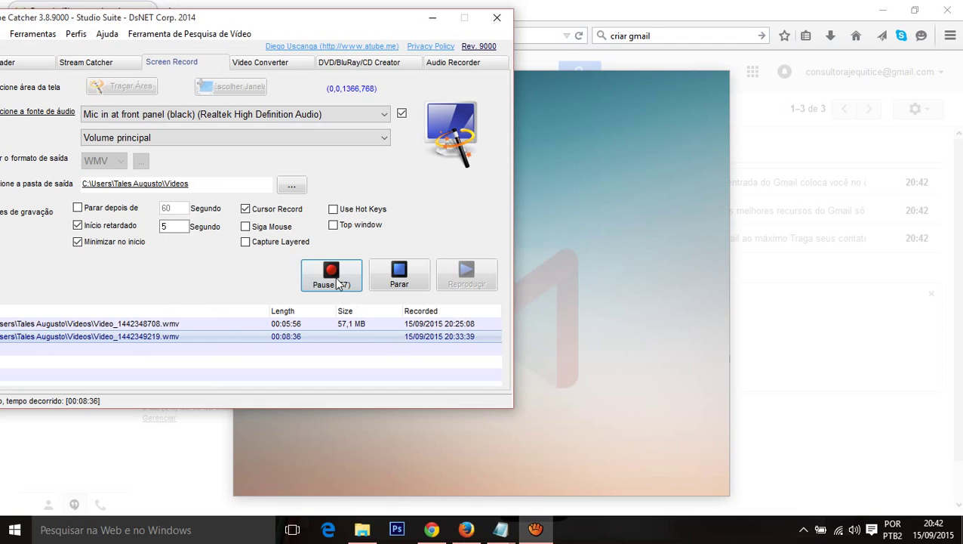
pyautogui.click(334, 277)
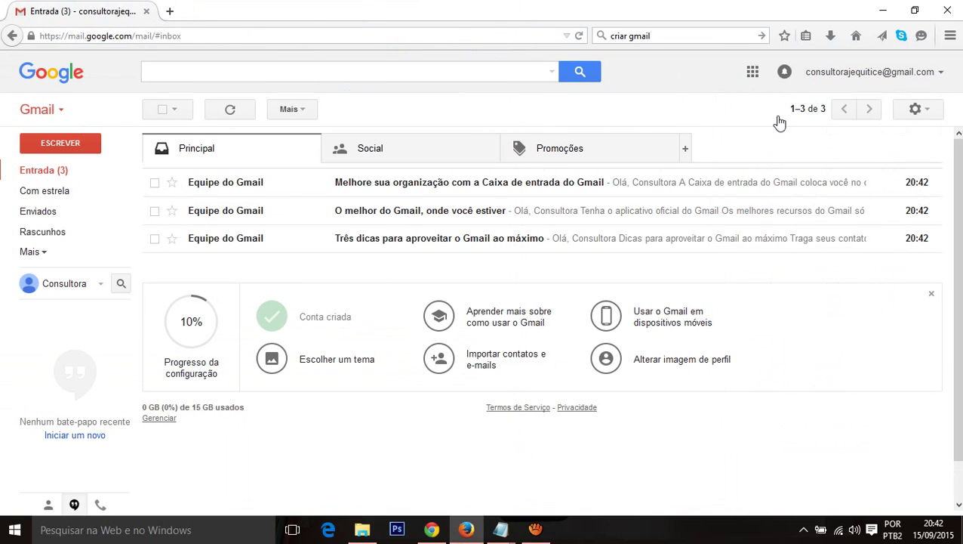
pyautogui.click(752, 73)
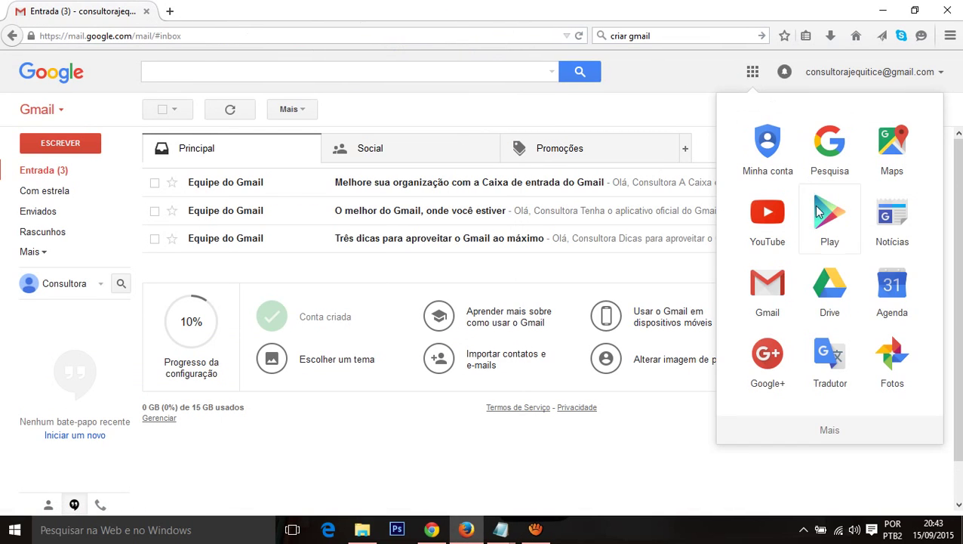
pyautogui.scroll(-3, 819, 219)
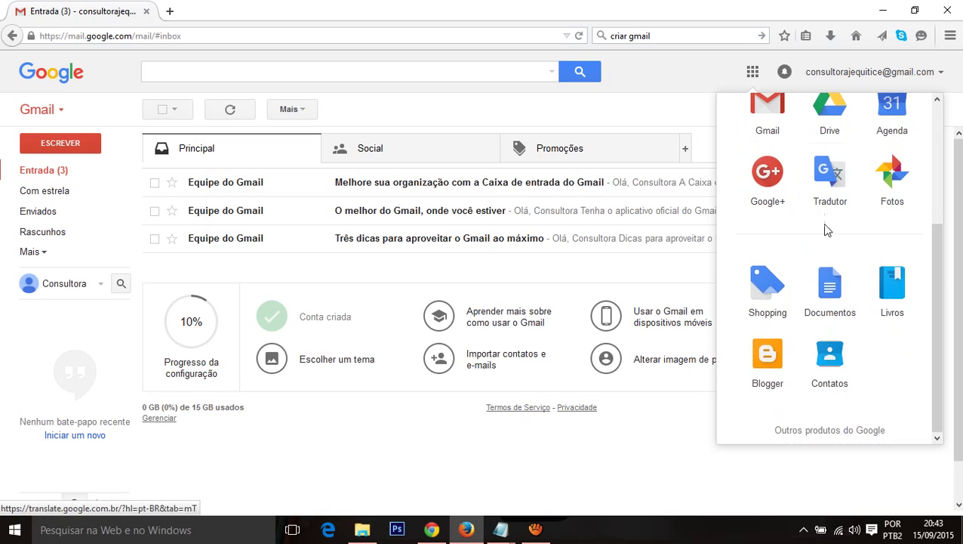
pyautogui.click(770, 365)
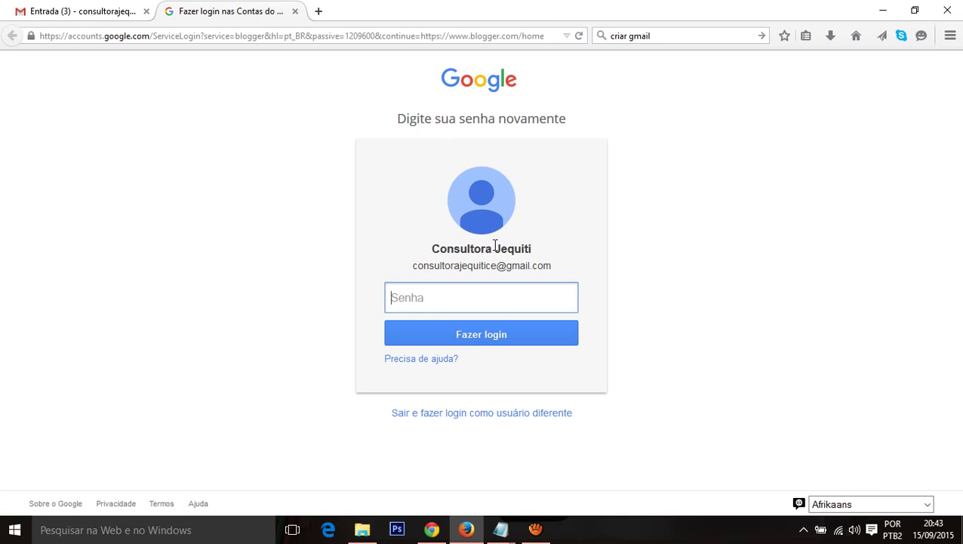
# Step: Re-enter the account password to sign in to Blogger
pyautogui.write('*')
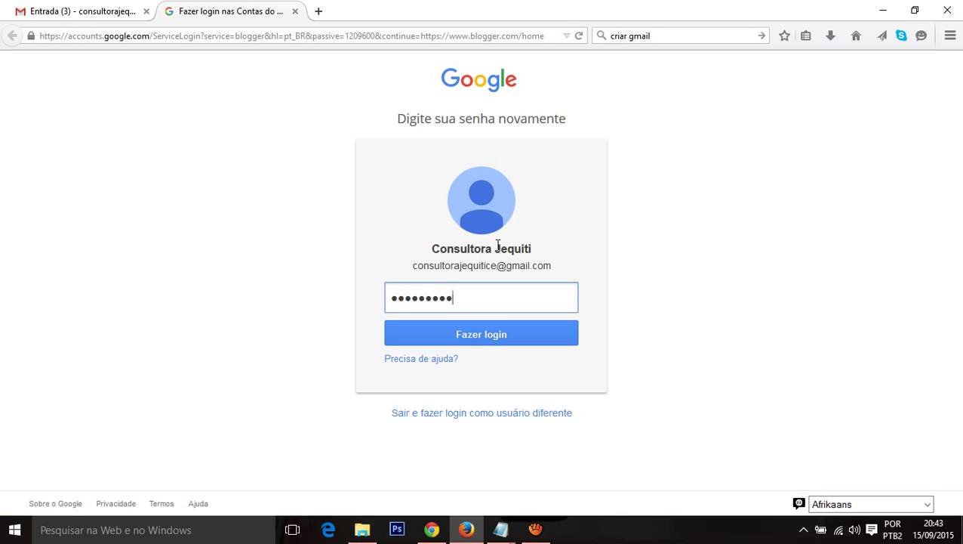
pyautogui.press('Return')
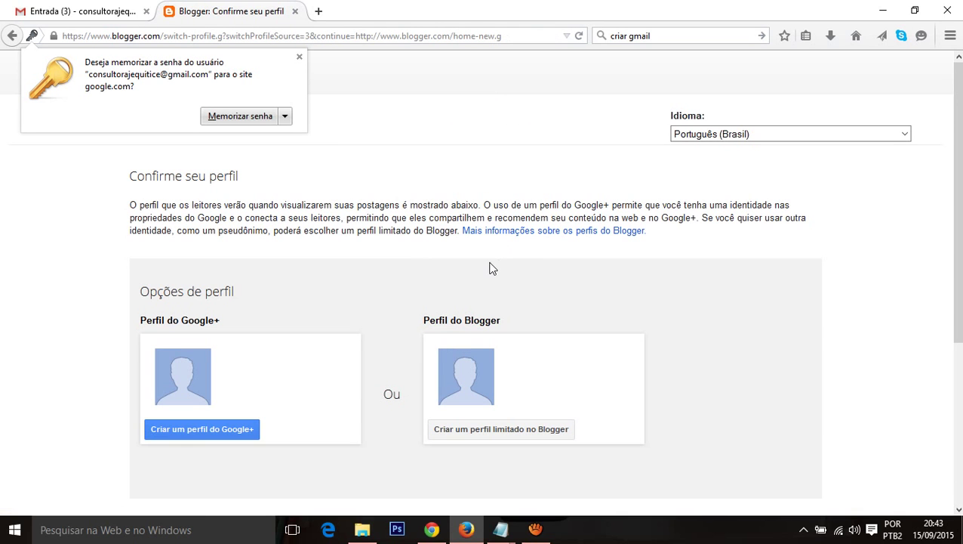
# Step: Dismiss Firefox's save-password prompt and choose to create a Google+ profile
pyautogui.scroll(-2, 475, 272)
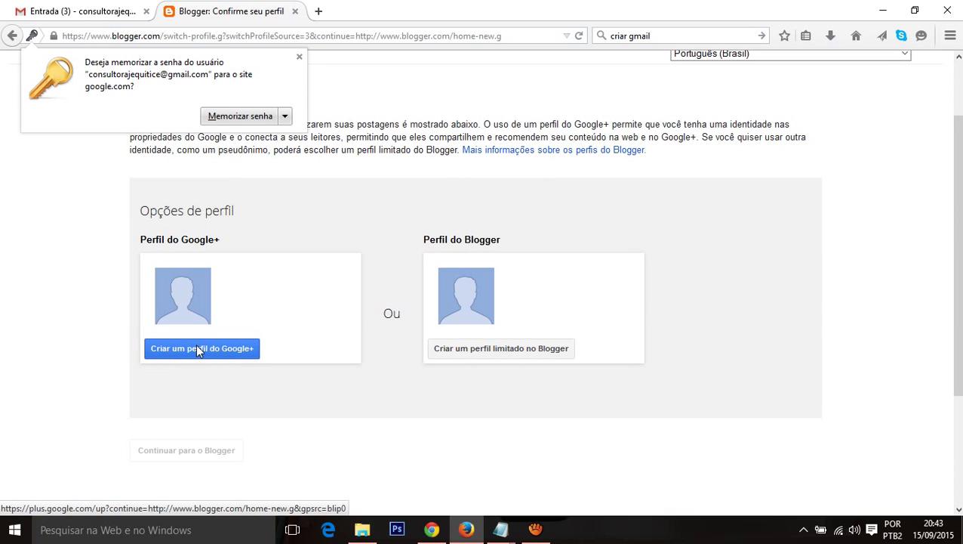
pyautogui.click(300, 57)
pyautogui.scroll(2, 193, 187)
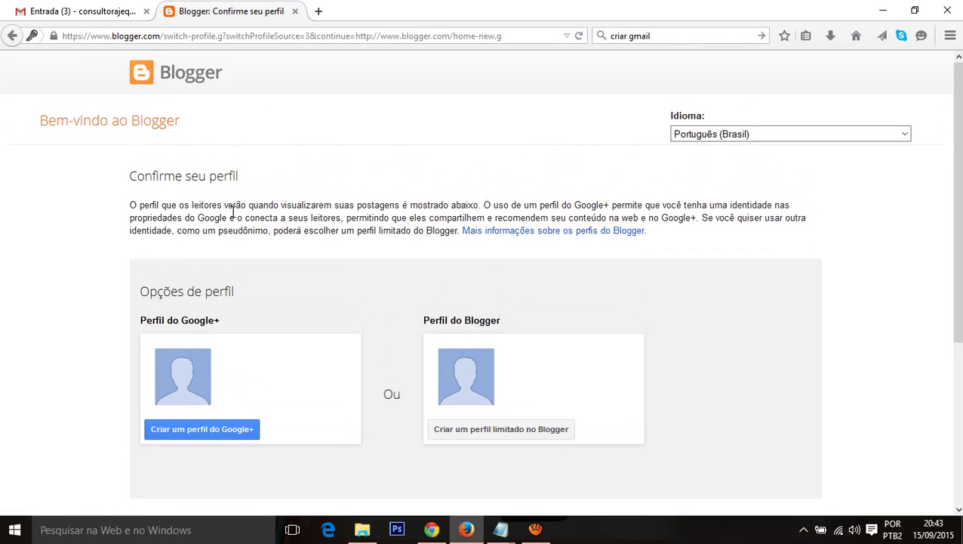
pyautogui.scroll(-2, 325, 250)
pyautogui.scroll(2, 318, 258)
pyautogui.scroll(-2, 317, 258)
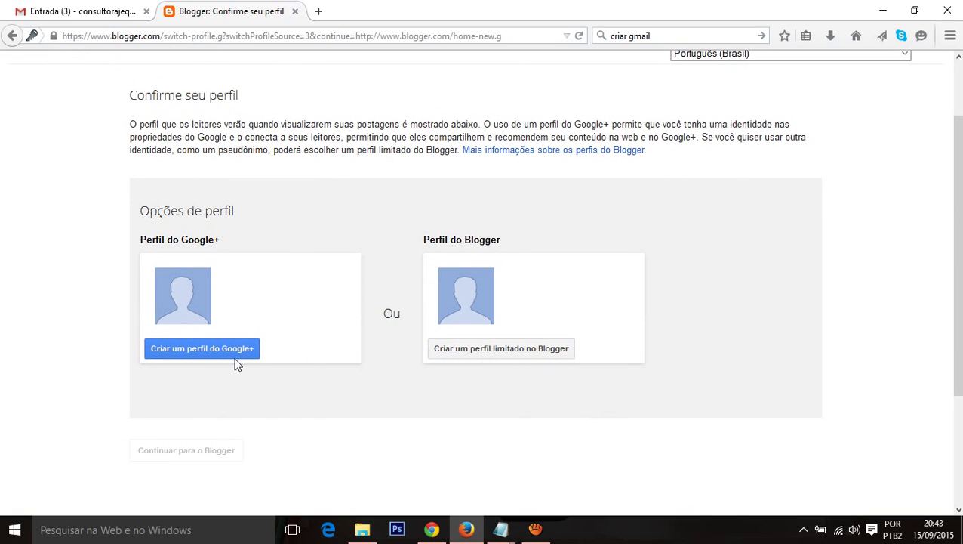
pyautogui.click(189, 355)
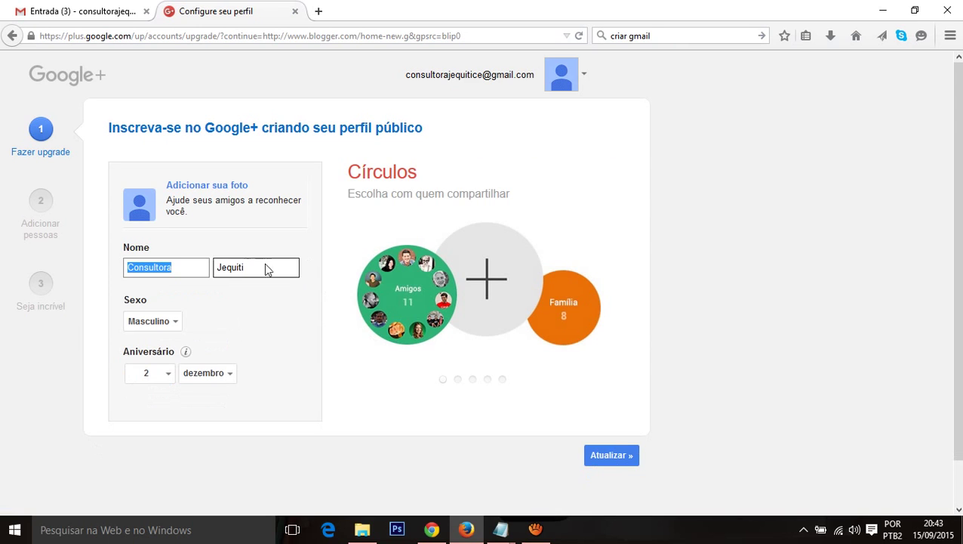
# Step: Set the Google+ profile's sex to Feminino, open the photo upload, and start a blank tab
pyautogui.click(231, 314)
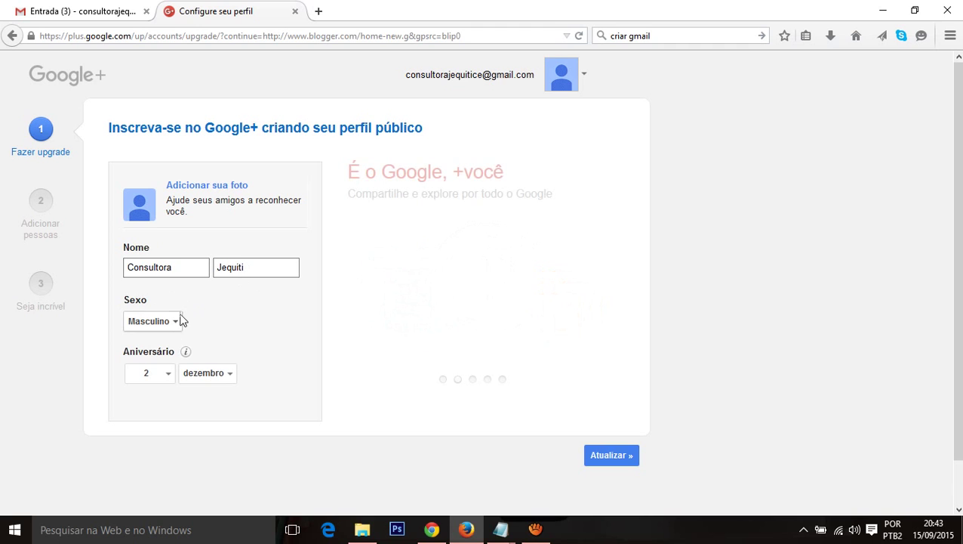
pyautogui.click(176, 321)
pyautogui.click(173, 342)
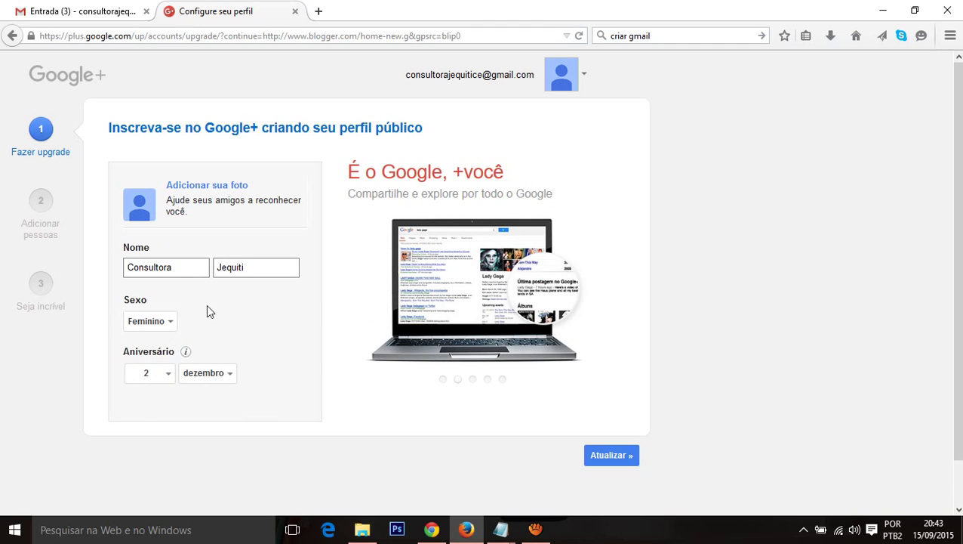
pyautogui.click(175, 273)
pyautogui.click(229, 296)
pyautogui.click(246, 186)
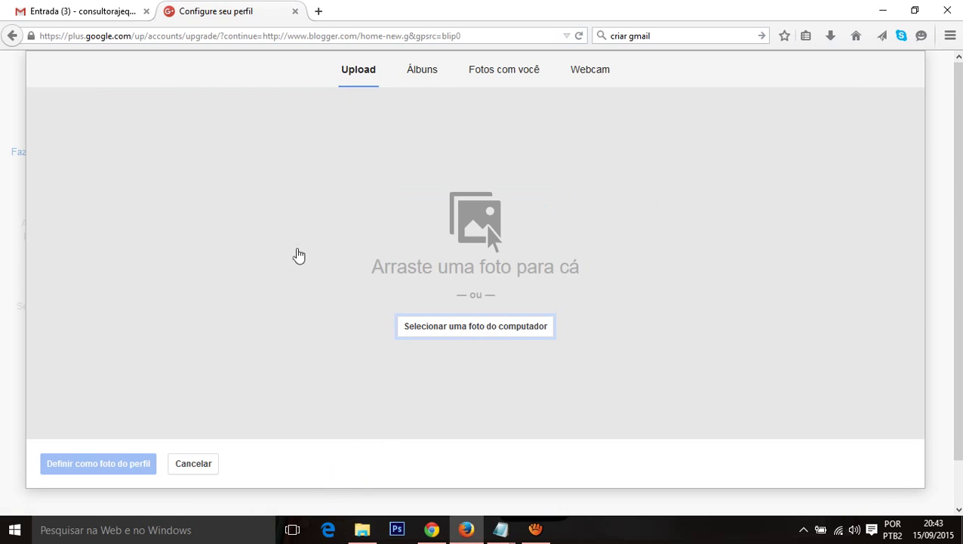
pyautogui.click(320, 12)
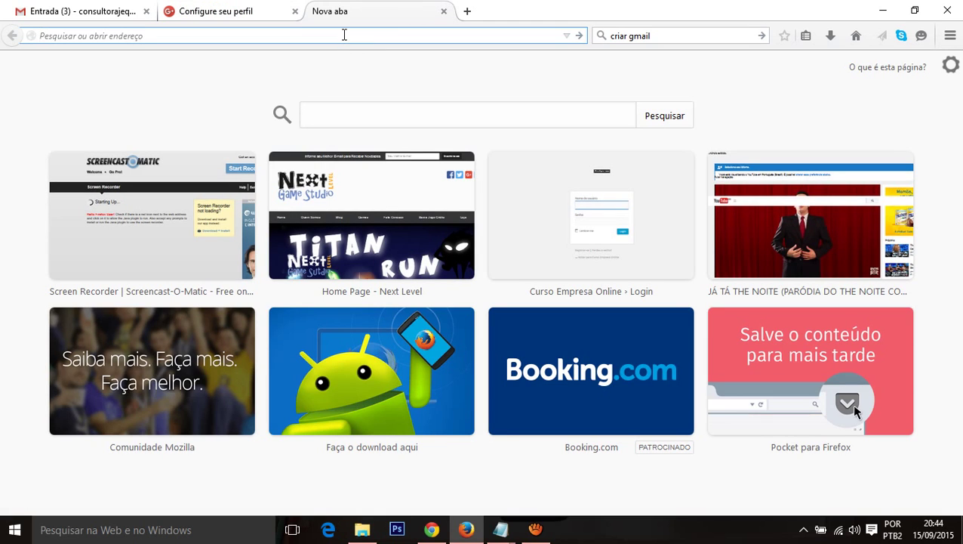
# Step: Search Yahoo for 'filha do silvio santos' and show the image results
pyautogui.click(659, 34)
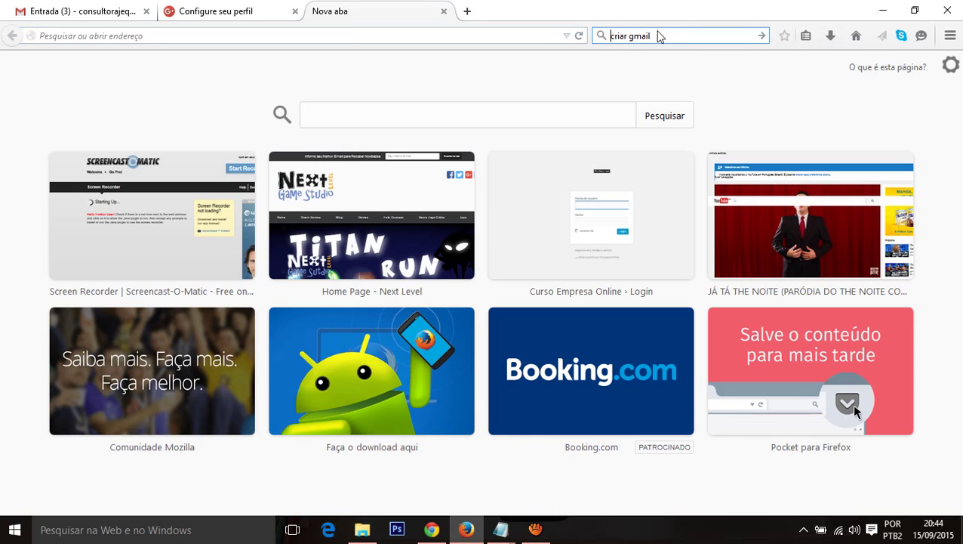
pyautogui.moveTo(650, 36); pyautogui.dragTo(607, 37)
pyautogui.write('fi')
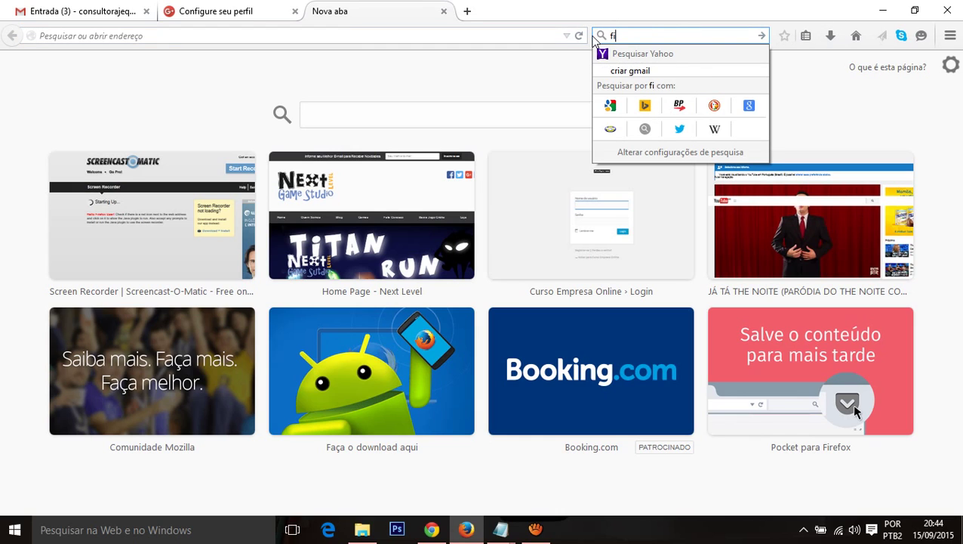
pyautogui.write('lha do ')
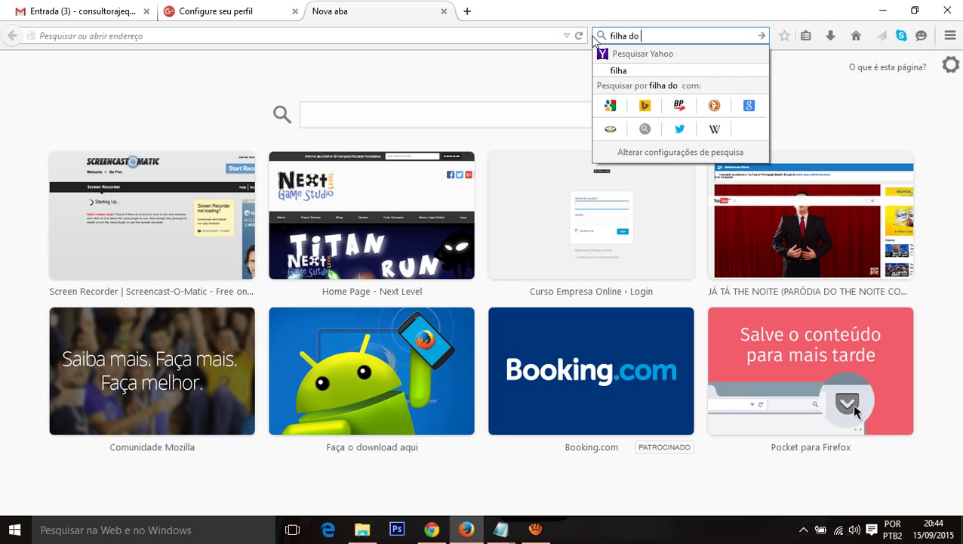
pyautogui.write('silvio santos')
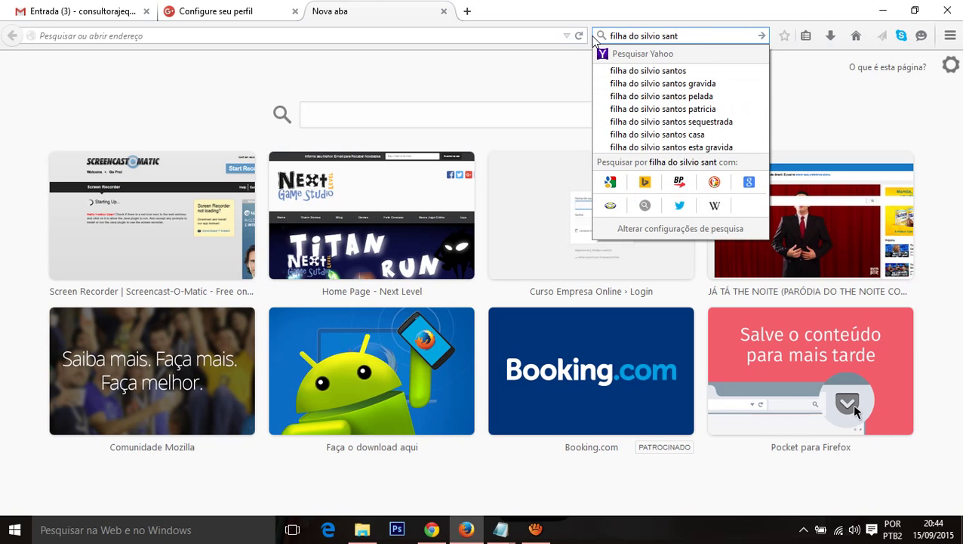
pyautogui.press('Return')
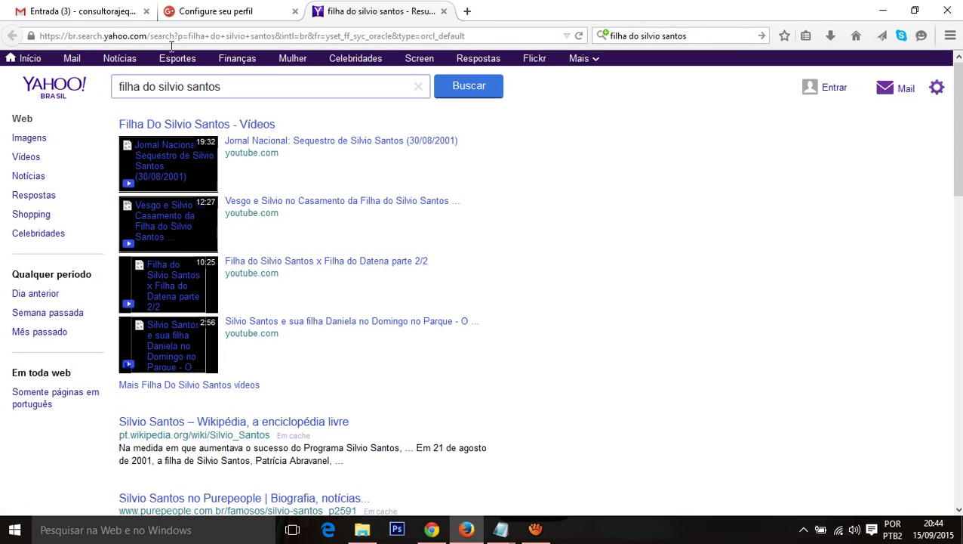
pyautogui.click(31, 138)
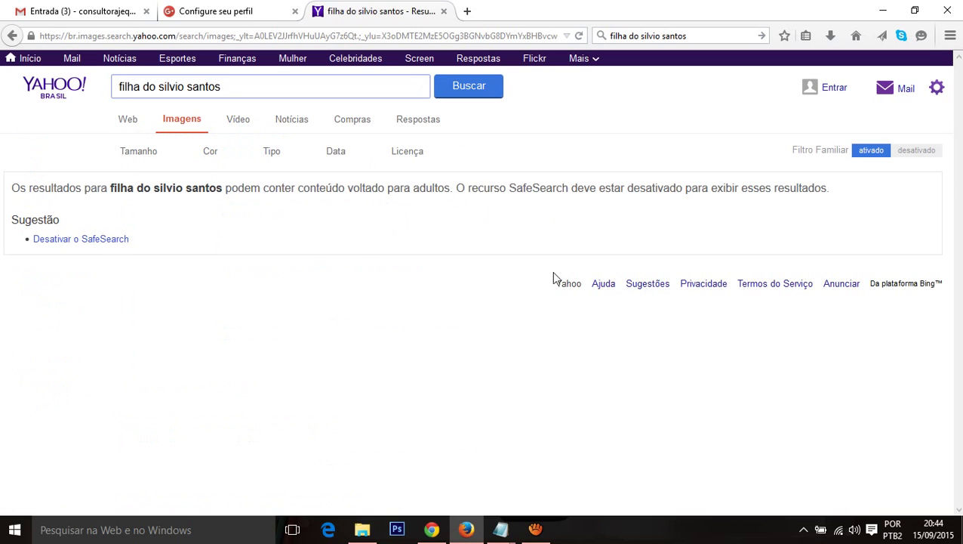
# Step: Save the celebrity photo from the results to the Desktop as a JPEG
pyautogui.click(535, 529)
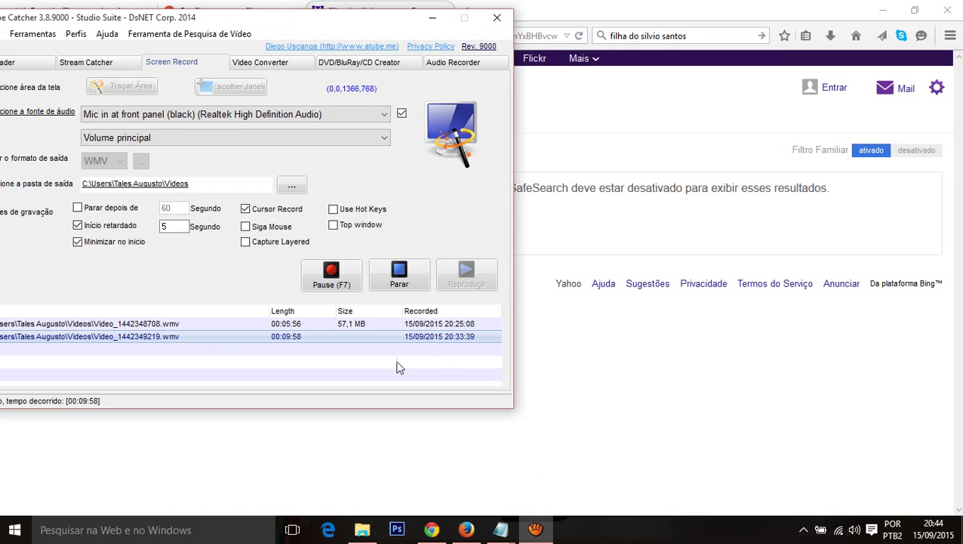
pyautogui.click(331, 278)
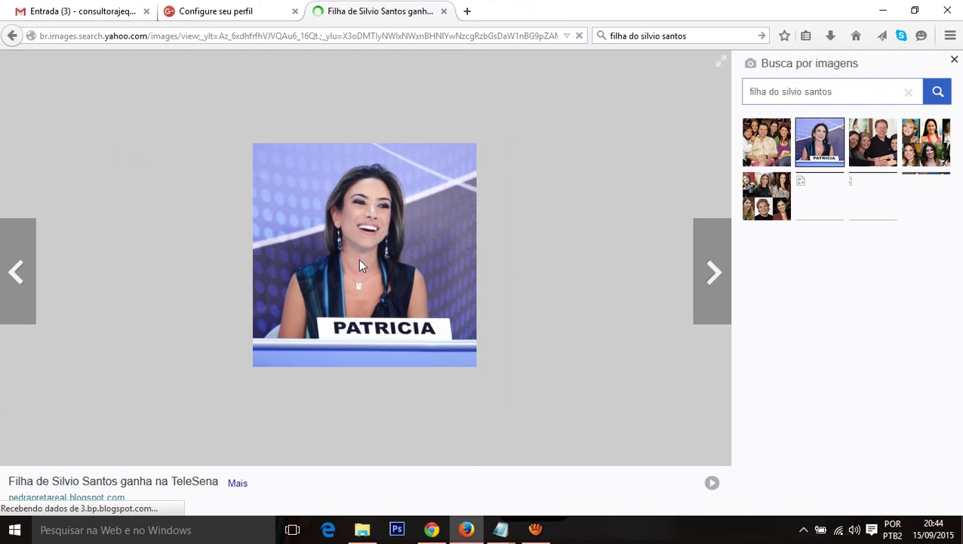
pyautogui.rightClick(355, 259)
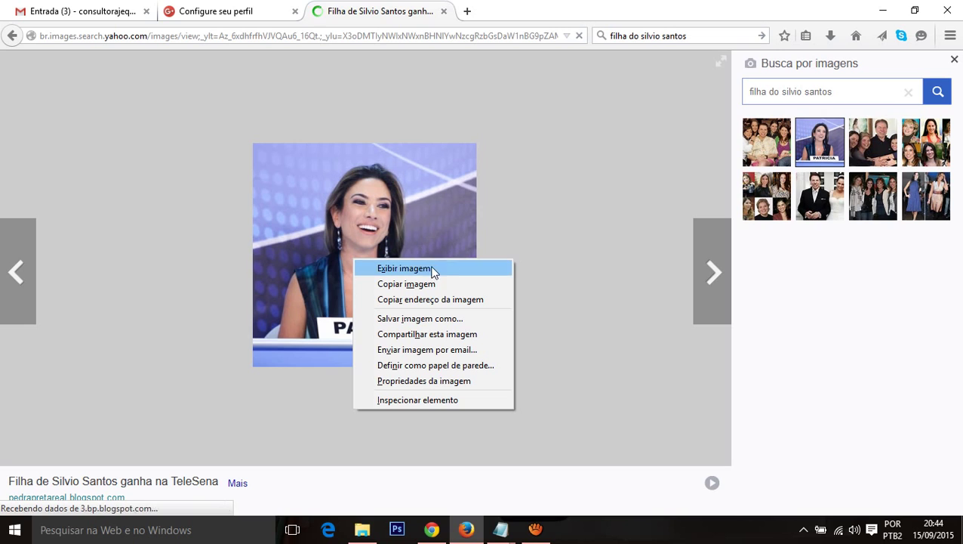
pyautogui.click(427, 319)
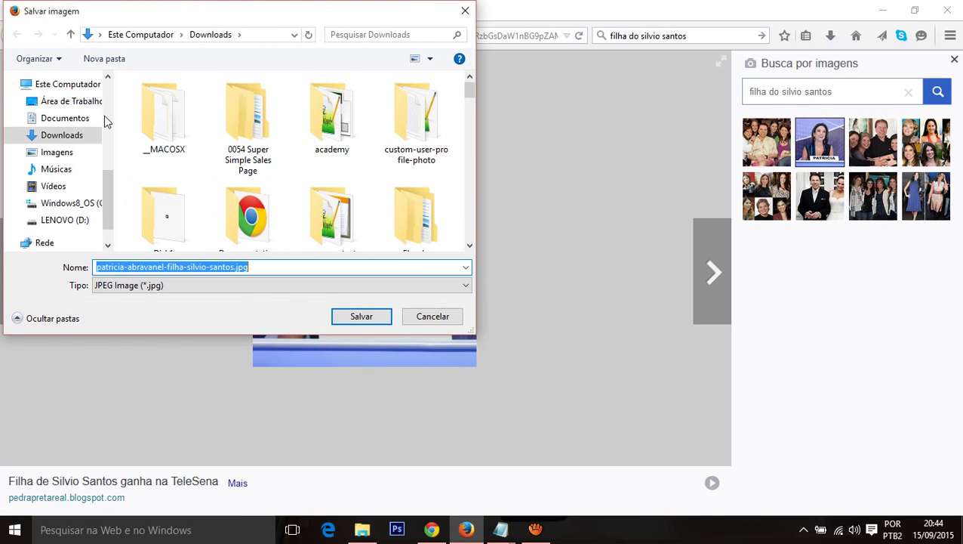
pyautogui.moveTo(111, 192); pyautogui.dragTo(106, 152)
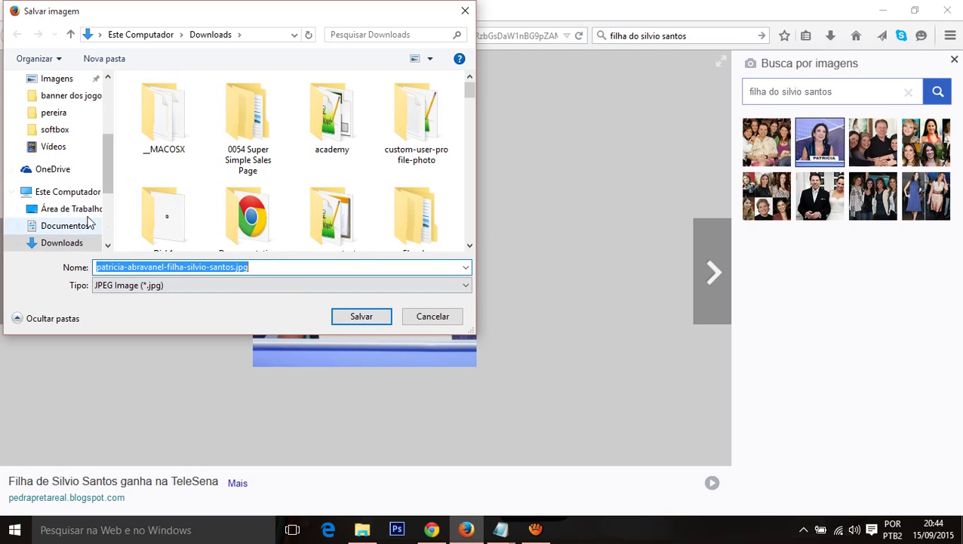
pyautogui.click(62, 193)
pyautogui.click(65, 209)
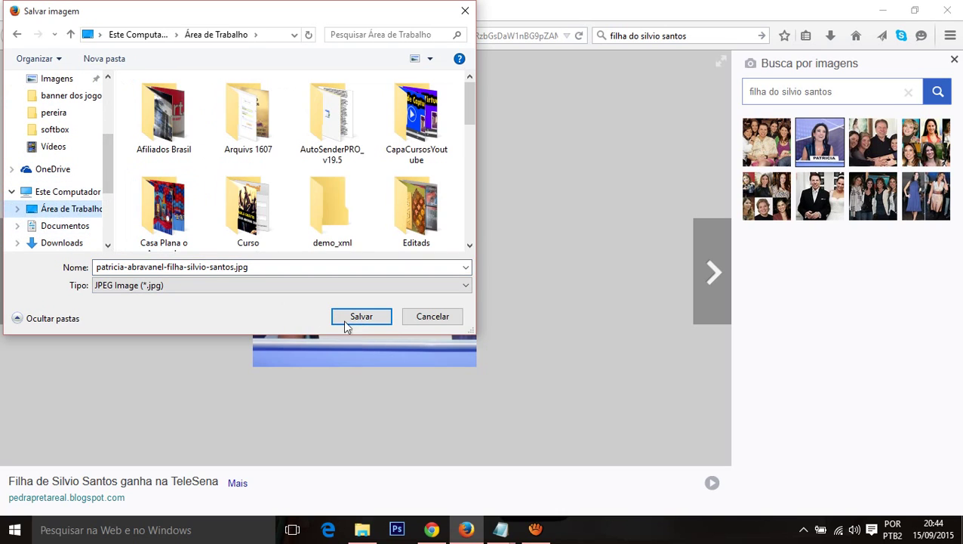
pyautogui.click(352, 317)
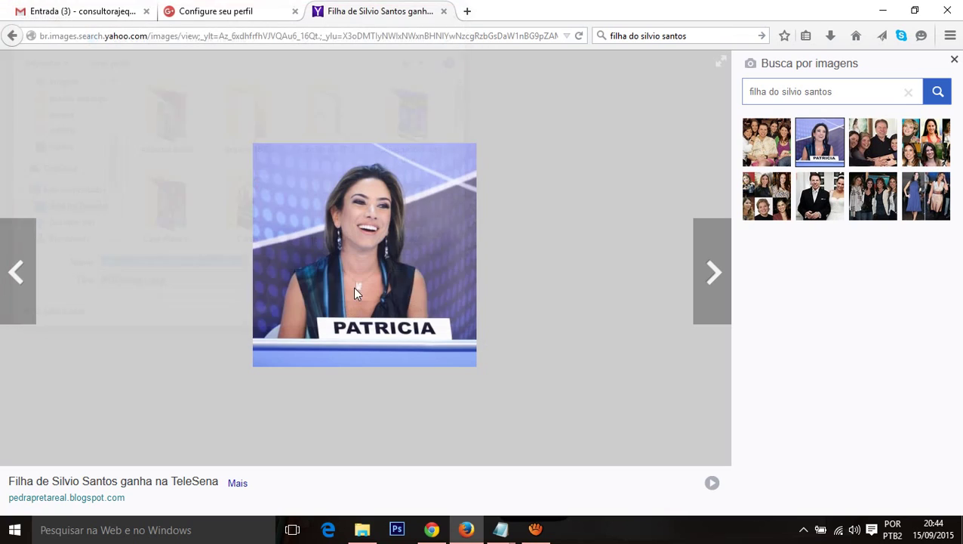
pyautogui.click(192, 18)
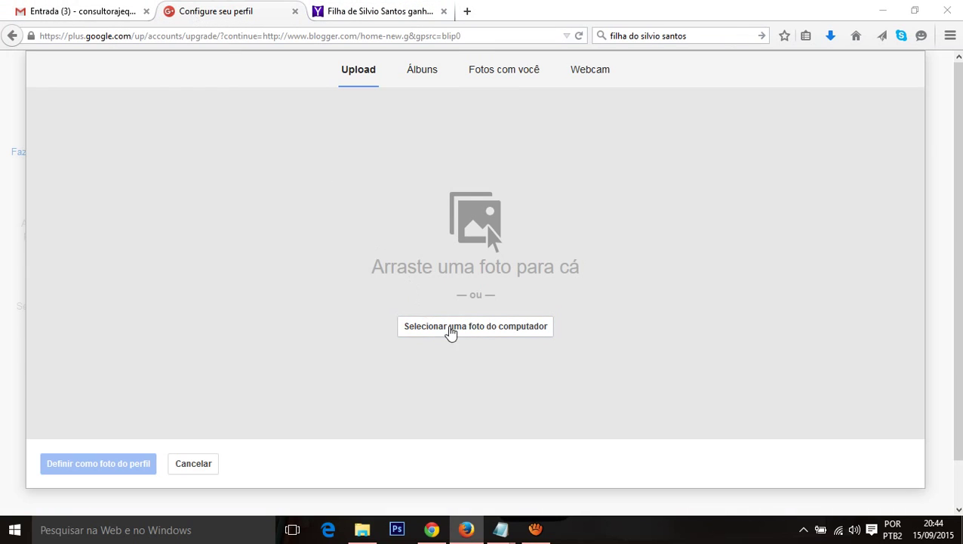
# Step: Cancel the first upload attempt and confirm the photo download has finished
pyautogui.click(451, 329)
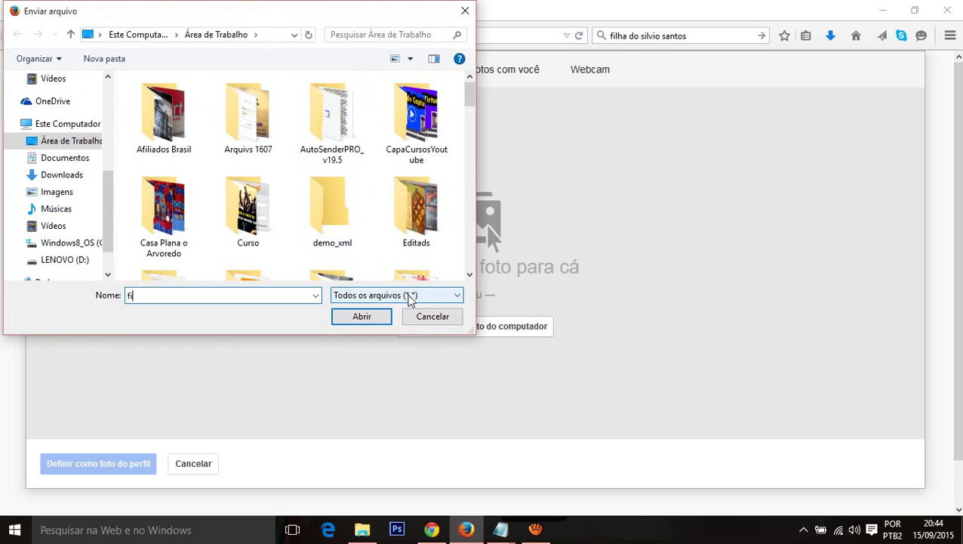
pyautogui.write('f')
pyautogui.press('BackSpace')
pyautogui.click(433, 320)
pyautogui.click(382, 10)
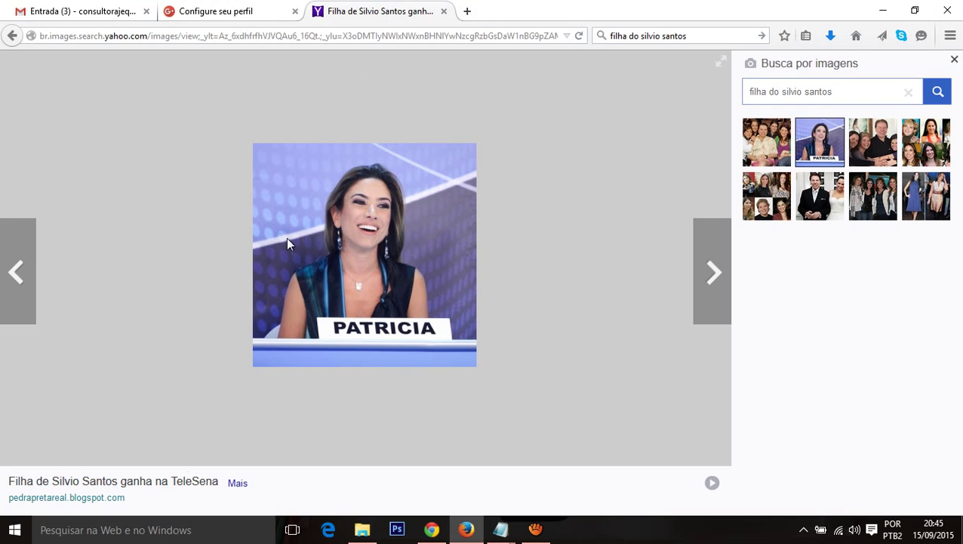
pyautogui.click(831, 38)
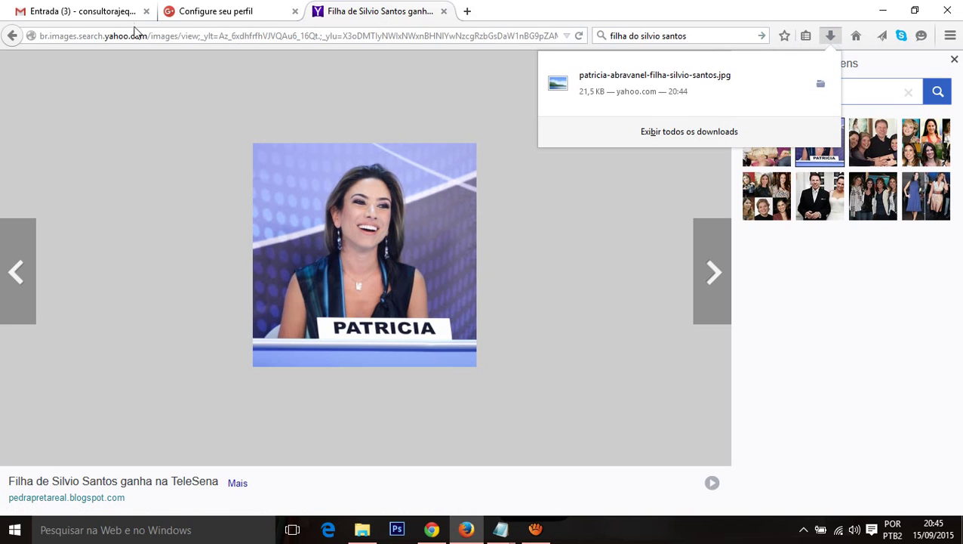
pyautogui.click(193, 9)
# Step: Upload the saved photo, crop it to the whole image, and set it as profile picture
pyautogui.click(466, 328)
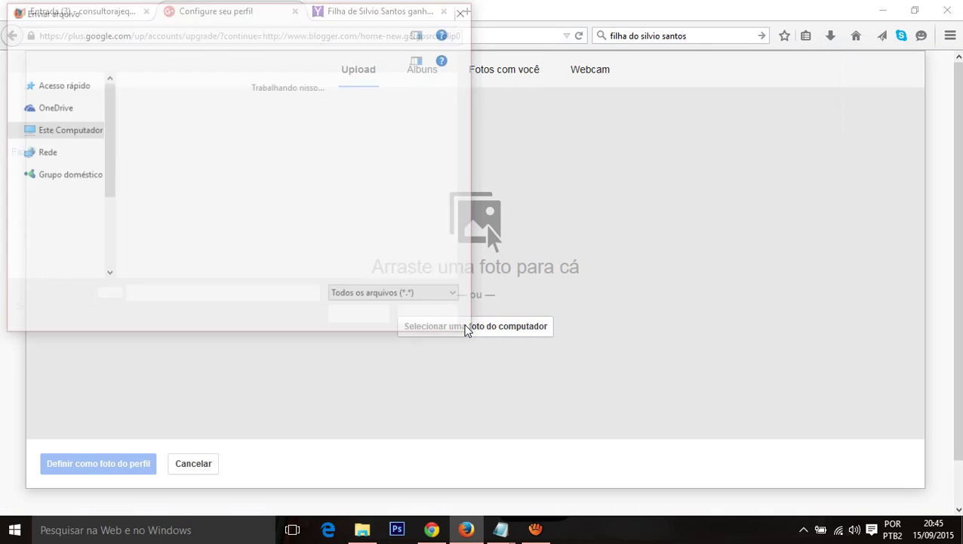
pyautogui.write('pa')
pyautogui.press('Down')
pyautogui.press('Return')
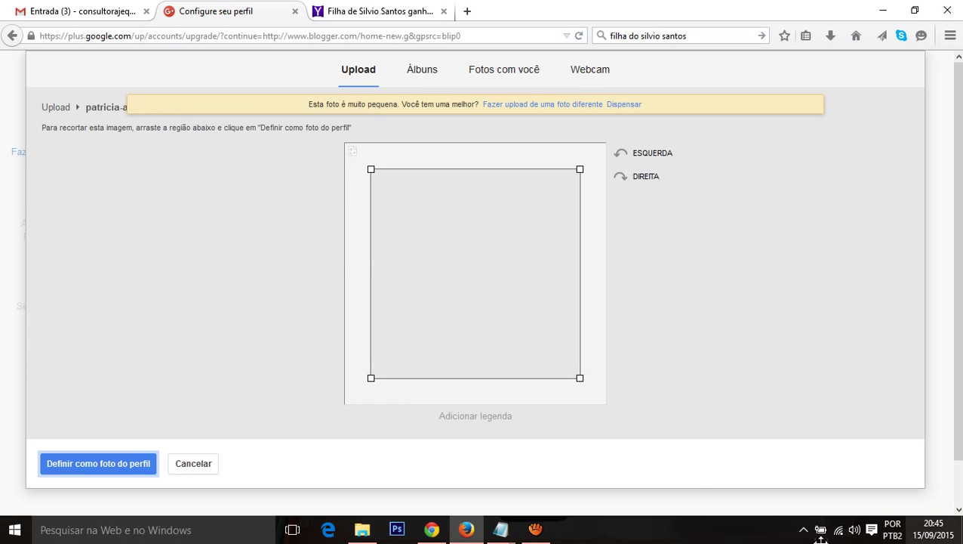
pyautogui.moveTo(580, 378); pyautogui.dragTo(608, 405)
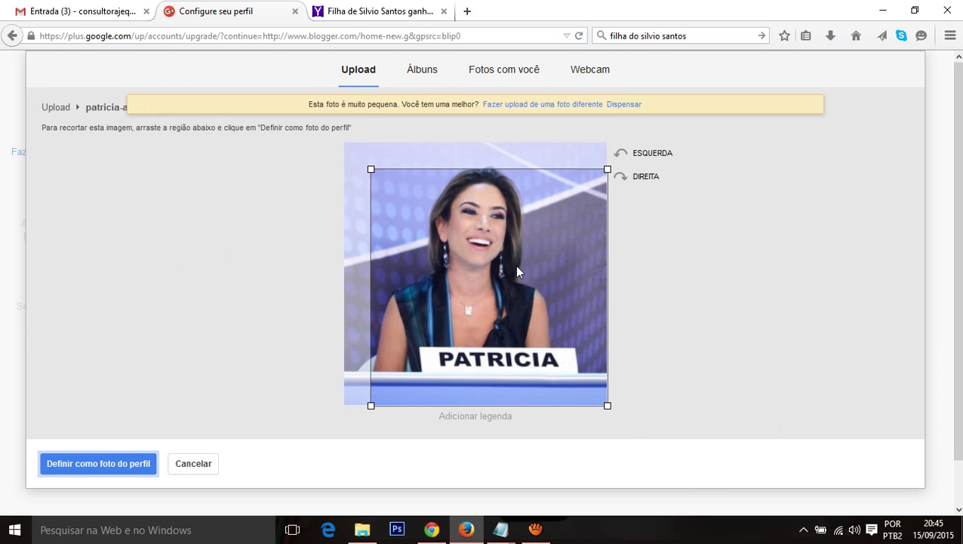
pyautogui.moveTo(372, 170); pyautogui.dragTo(310, 168)
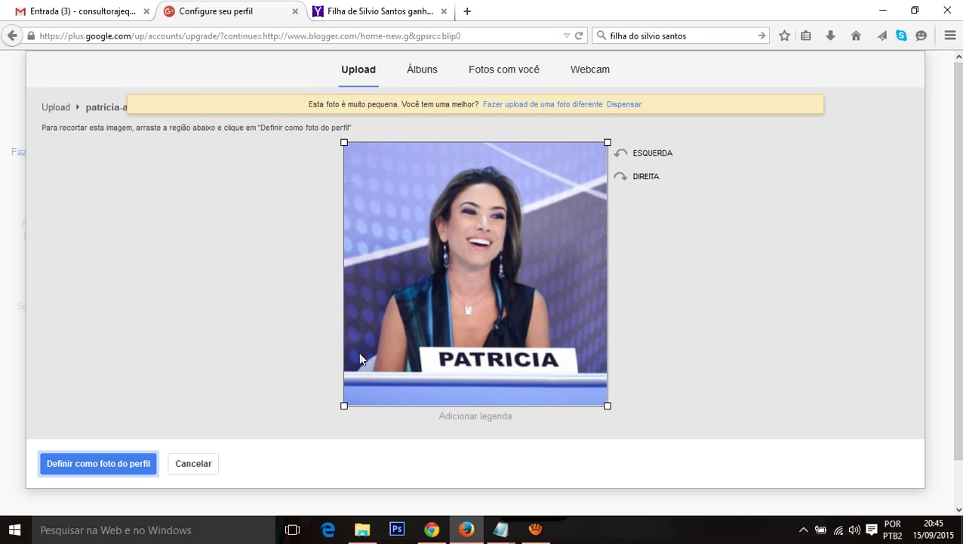
pyautogui.click(117, 463)
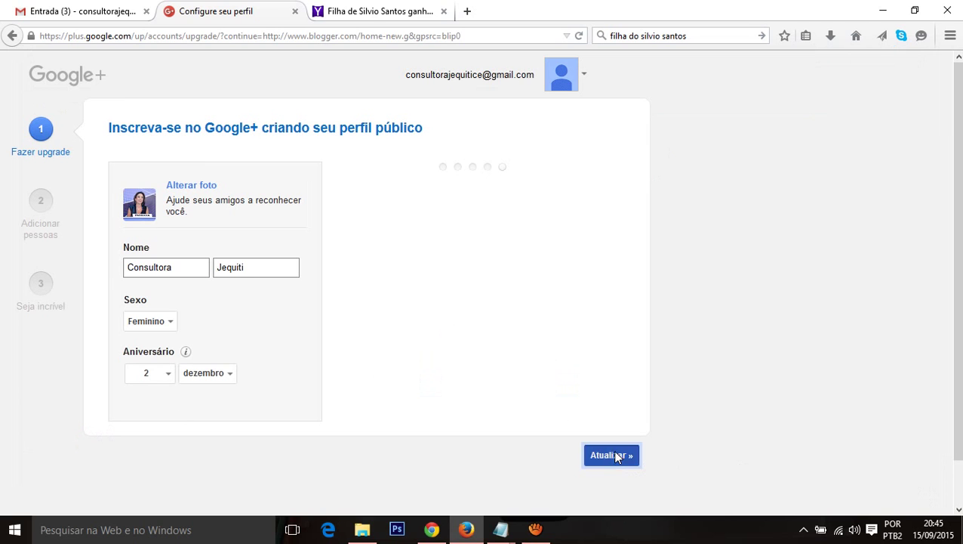
# Step: Submit the profile as Consultora Jequiti and skip adding people and following interests
pyautogui.click(612, 451)
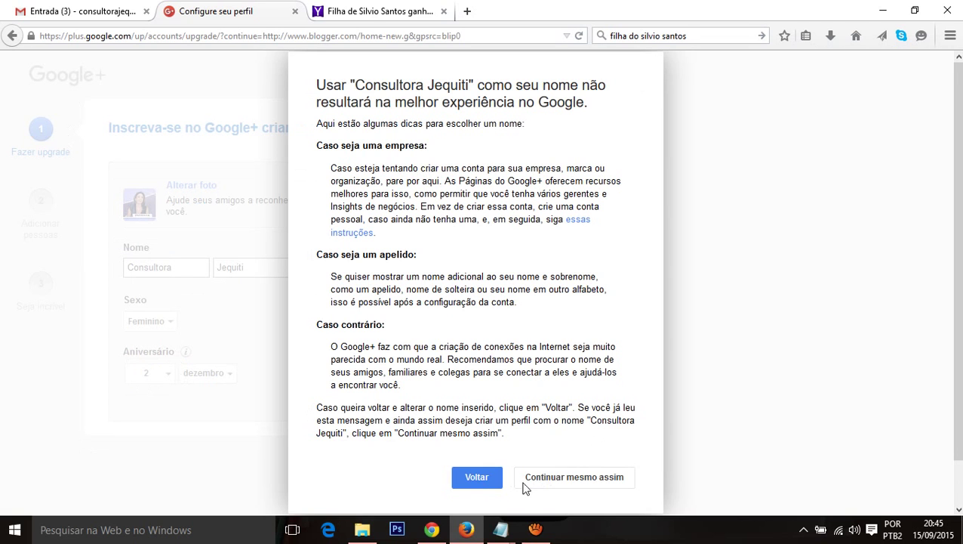
pyautogui.click(586, 484)
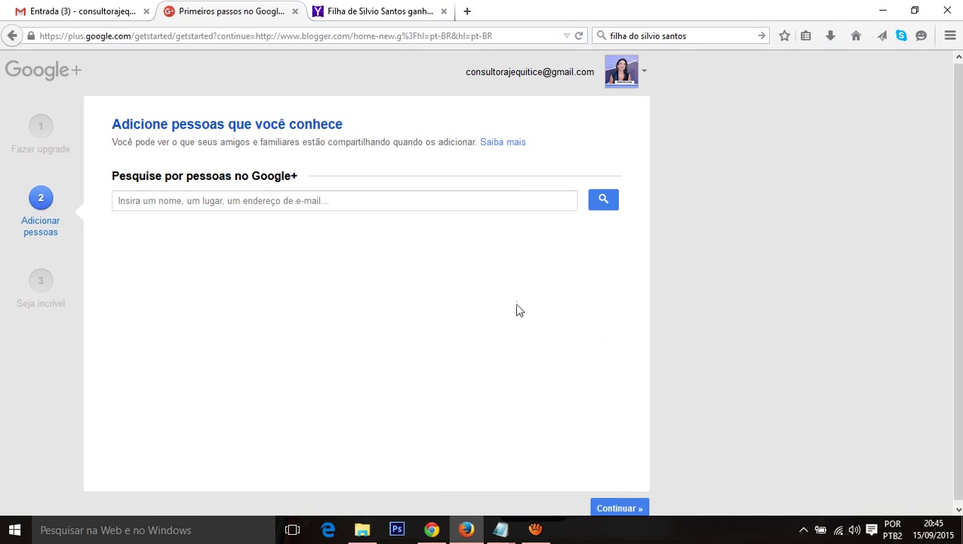
pyautogui.click(619, 504)
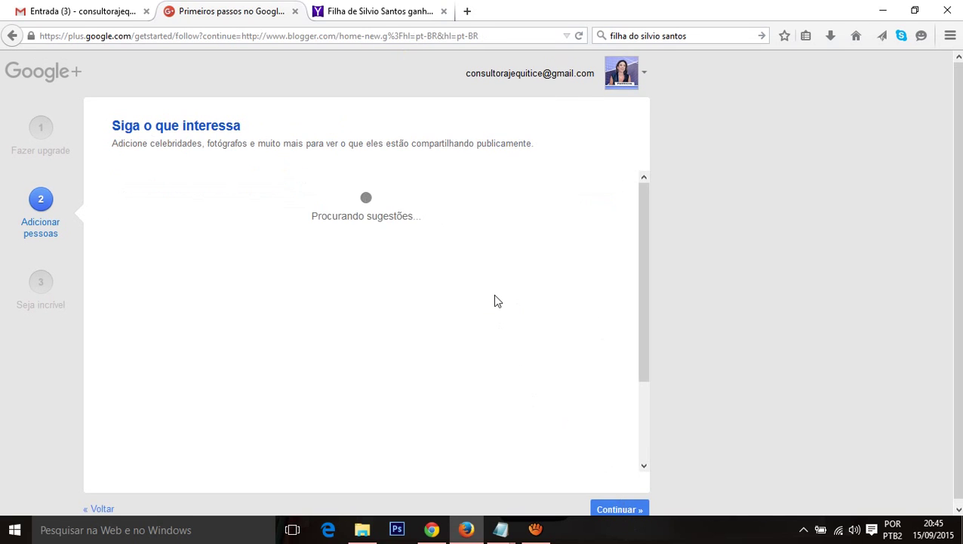
pyautogui.scroll(-2, 496, 301)
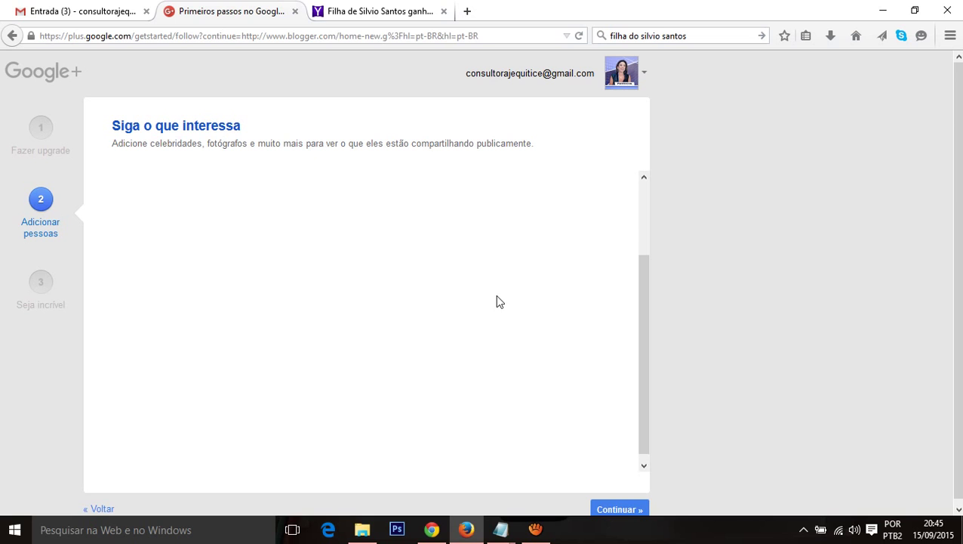
pyautogui.click(619, 509)
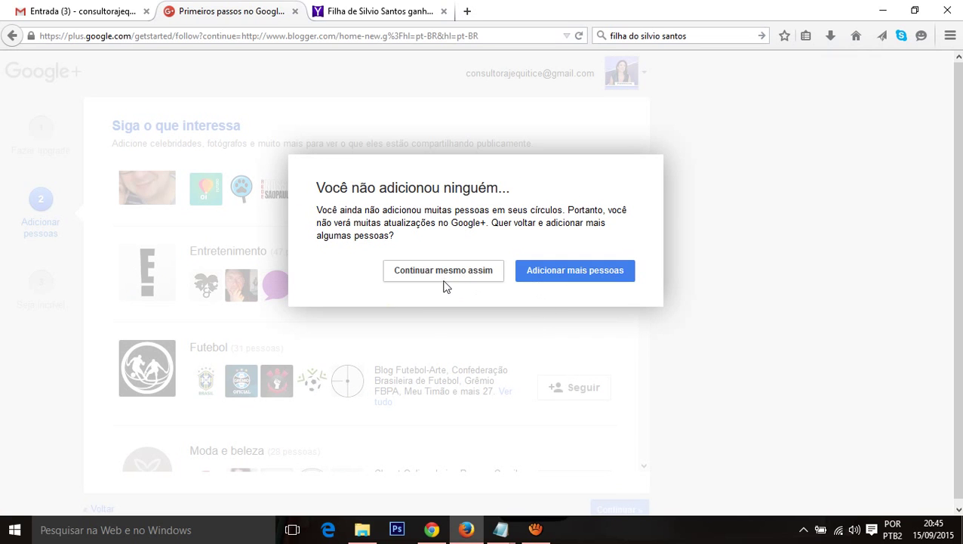
pyautogui.click(446, 273)
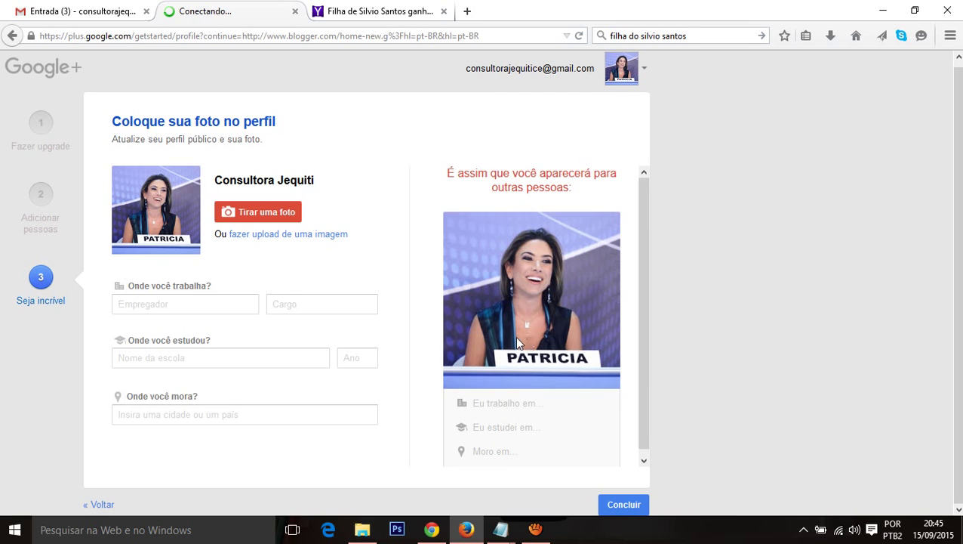
# Step: Finish the Google+ profile setup at the 'Coloque sua foto no perfil' step
pyautogui.click(626, 508)
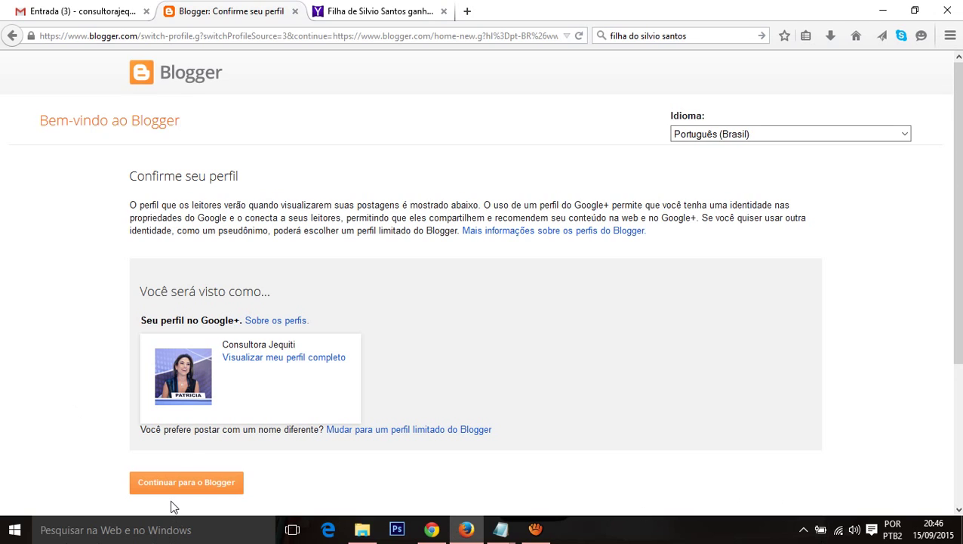
# Step: Continue into Blogger with the new profile and look over the empty dashboard
pyautogui.click(182, 484)
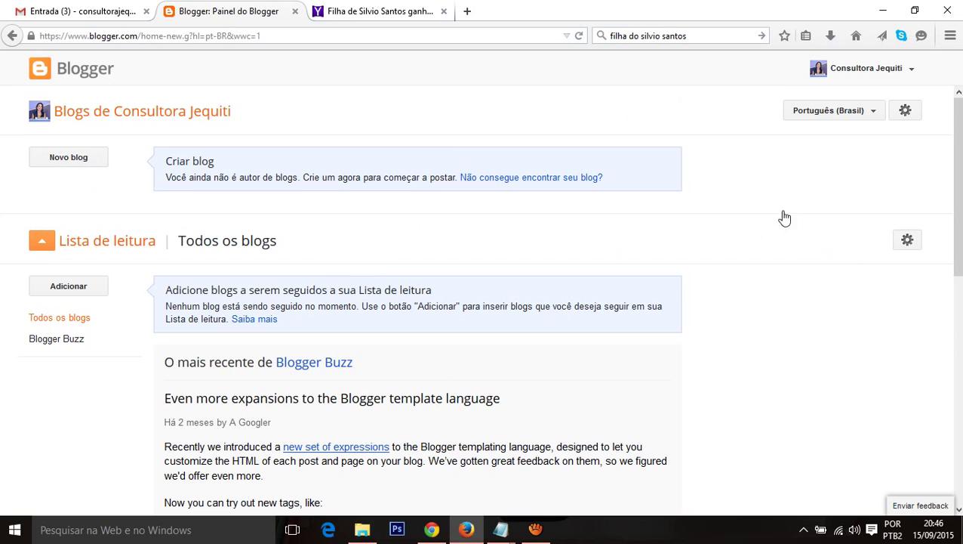
pyautogui.scroll(-3, 204, 383)
pyautogui.scroll(3, 67, 204)
# Step: Start a new blog titled 'Consultora Jequiti', pasting the name from the notes and capitalizing it
pyautogui.click(69, 159)
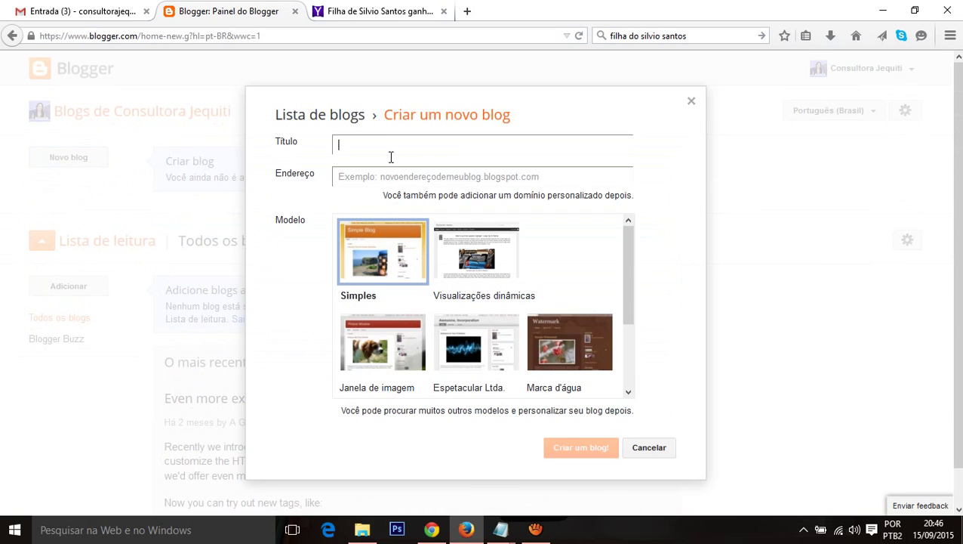
pyautogui.hotkey('alt', 'Tab')
pyautogui.hotkey('alt', 'Tab')
pyautogui.hotkey('alt', 'Tab')
pyautogui.press('Tab')
pyautogui.click(221, 341)
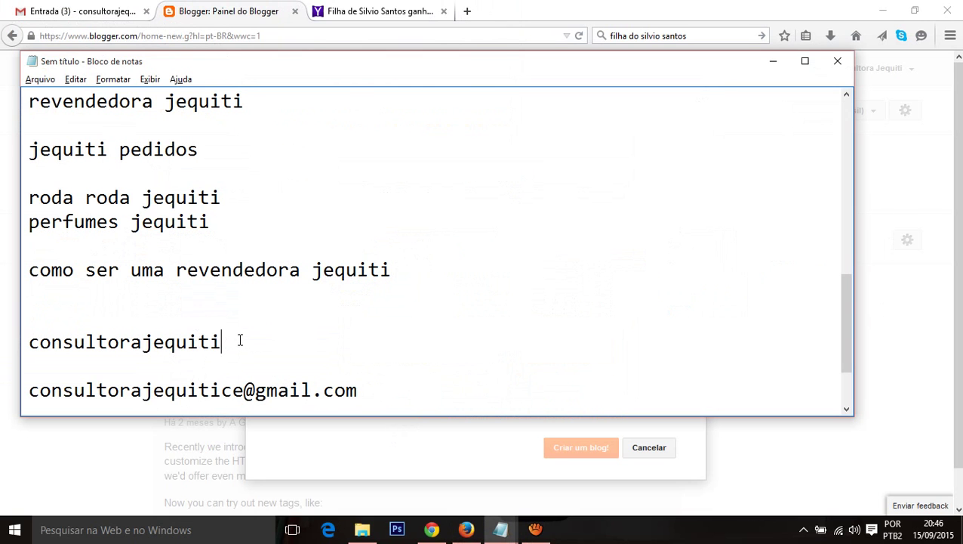
pyautogui.hotkey('shift', 'Home')
pyautogui.hotkey('ctrl', 'c')
pyautogui.hotkey('alt', 'Tab')
pyautogui.hotkey('ctrl', 'v')
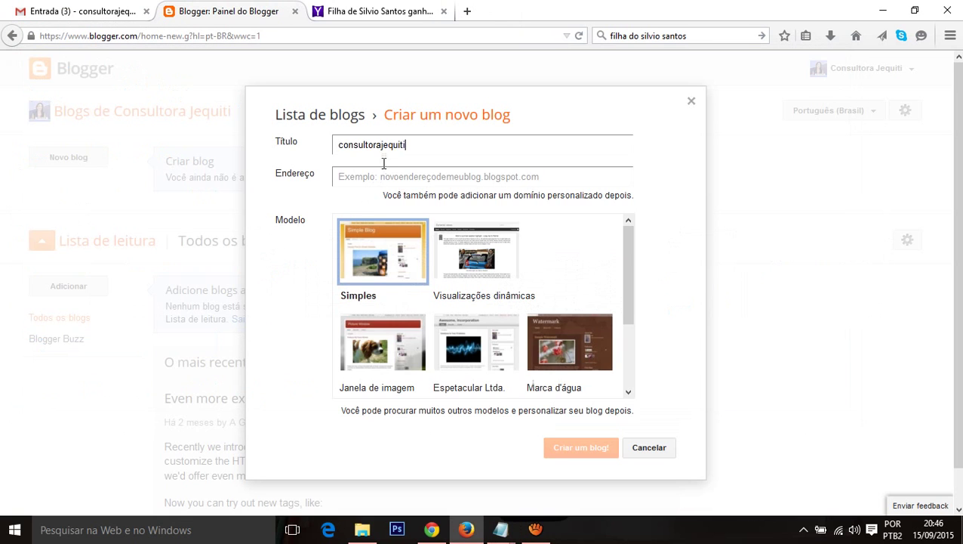
pyautogui.click(343, 148)
pyautogui.press('BackSpace')
pyautogui.write('C')
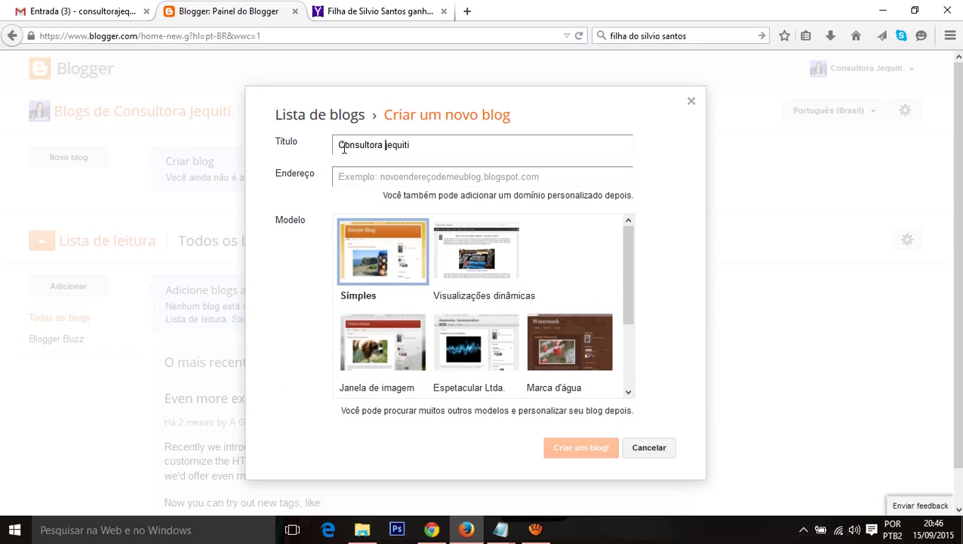
pyautogui.press('Delete')
pyautogui.write('J')
# Step: Set the blog address to consultorajequitifortaleza.blogspot.com and confirm it is available
pyautogui.click(369, 174)
pyautogui.hotkey('ctrl', 'v')
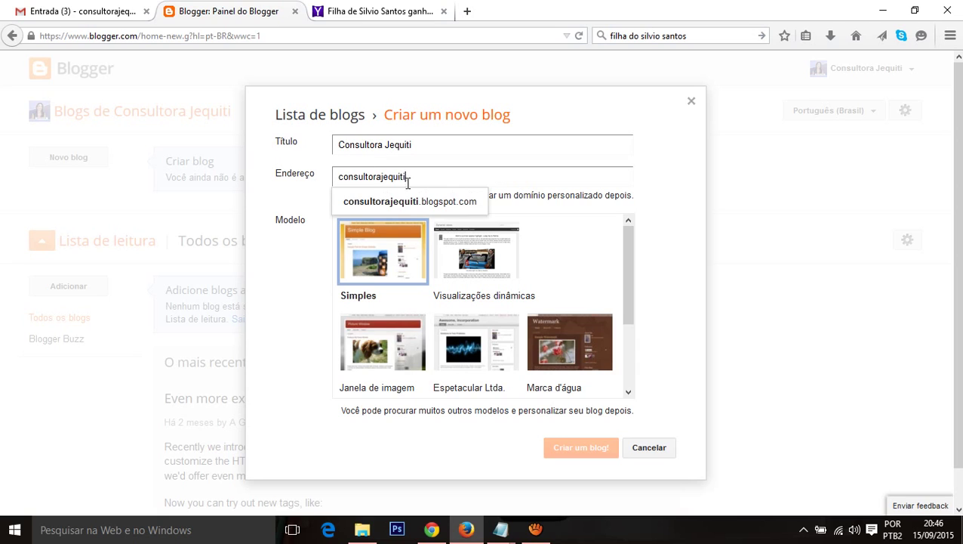
pyautogui.press('Tab')
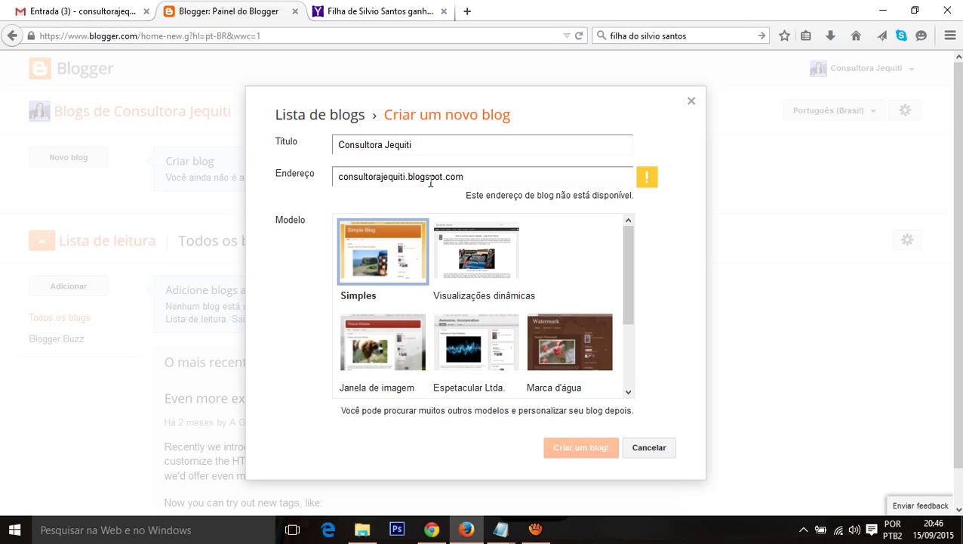
pyautogui.click(405, 176)
pyautogui.write('fortaleza')
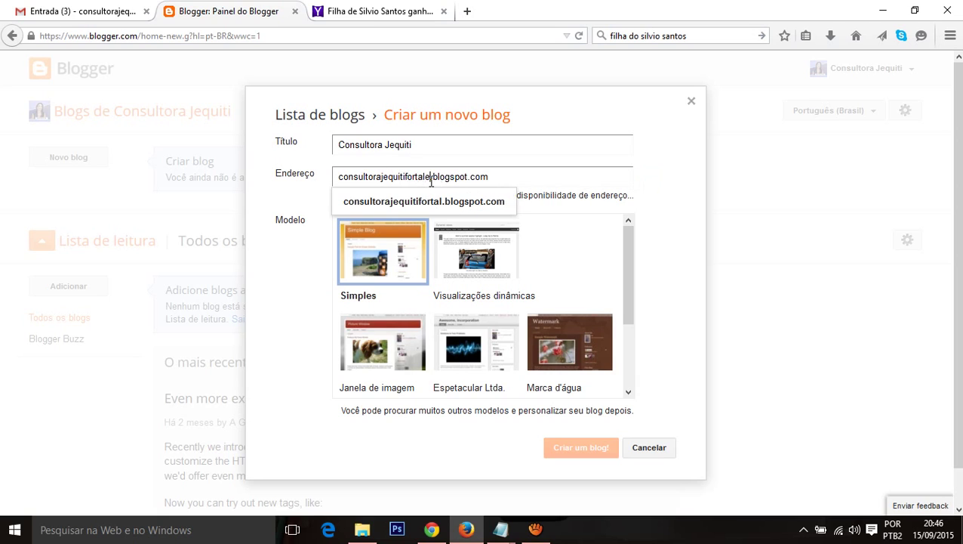
pyautogui.click(273, 209)
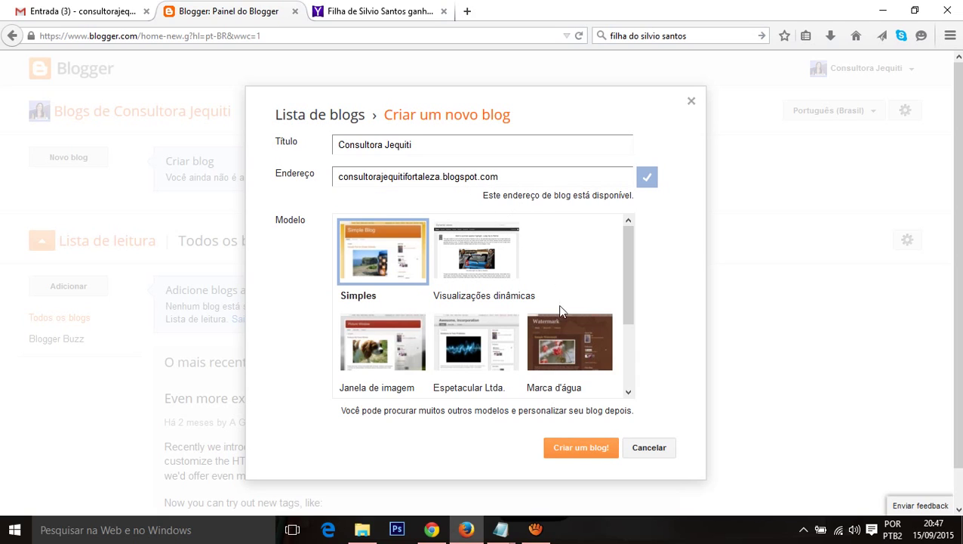
# Step: Pick the Simples template and create the blog
pyautogui.scroll(-3, 570, 362)
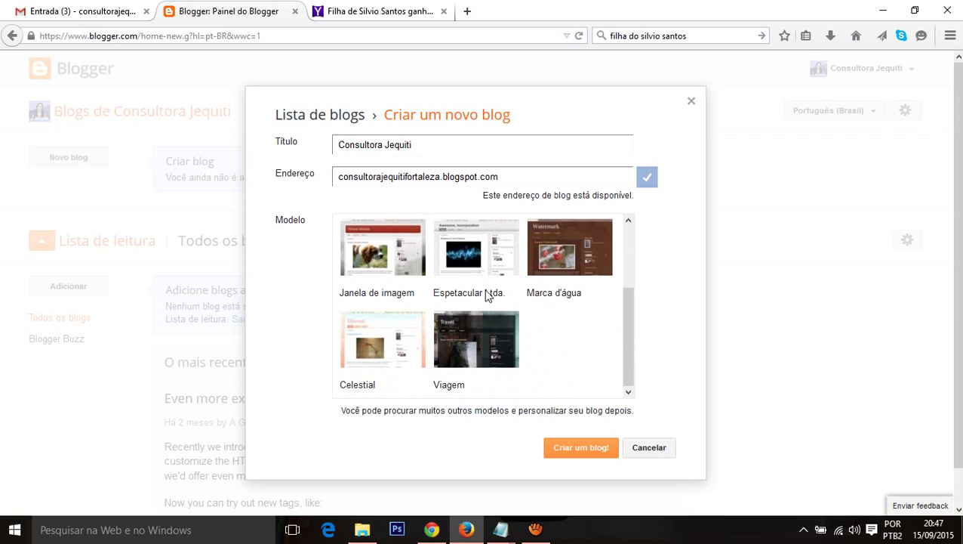
pyautogui.scroll(-1, 446, 365)
pyautogui.scroll(3, 487, 332)
pyautogui.scroll(-4, 570, 298)
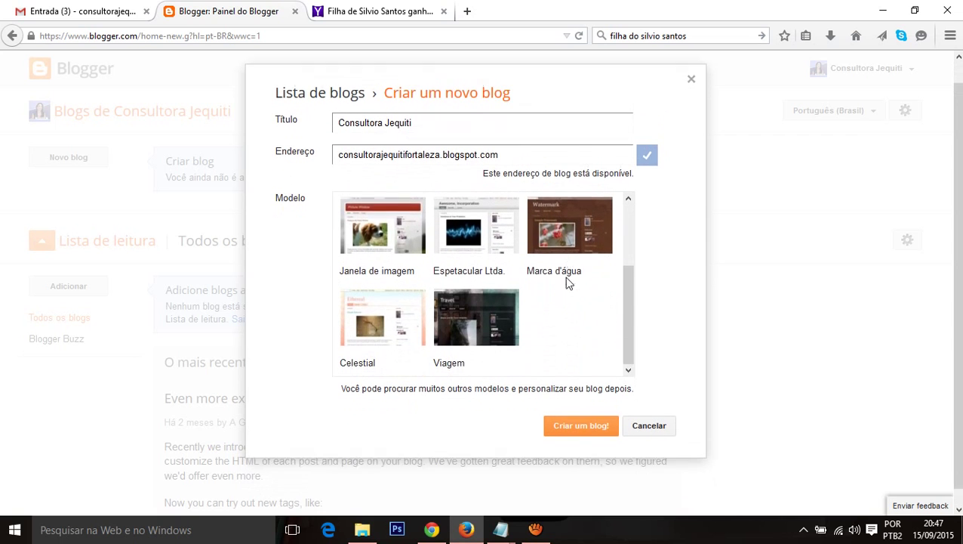
pyautogui.scroll(3, 557, 285)
pyautogui.scroll(-1, 528, 298)
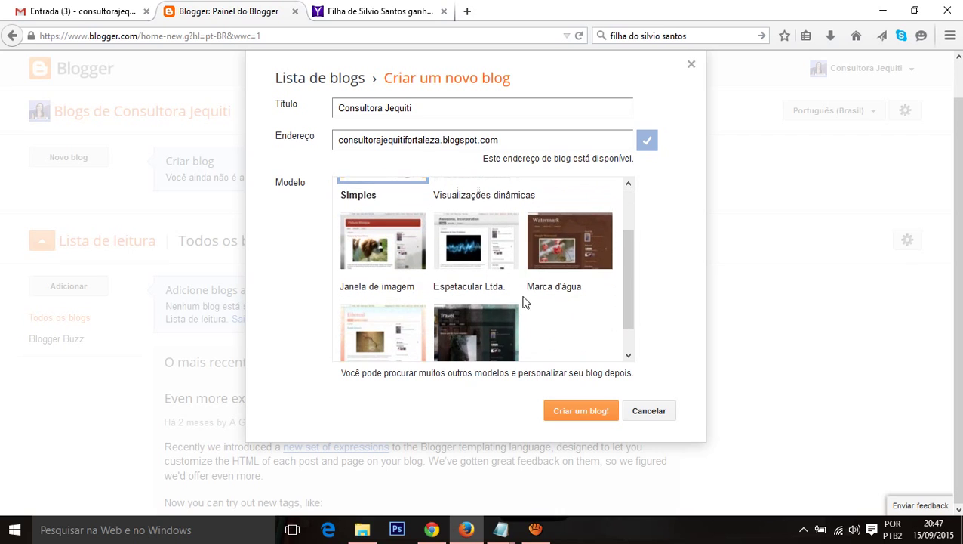
pyautogui.click(407, 340)
pyautogui.scroll(2, 413, 282)
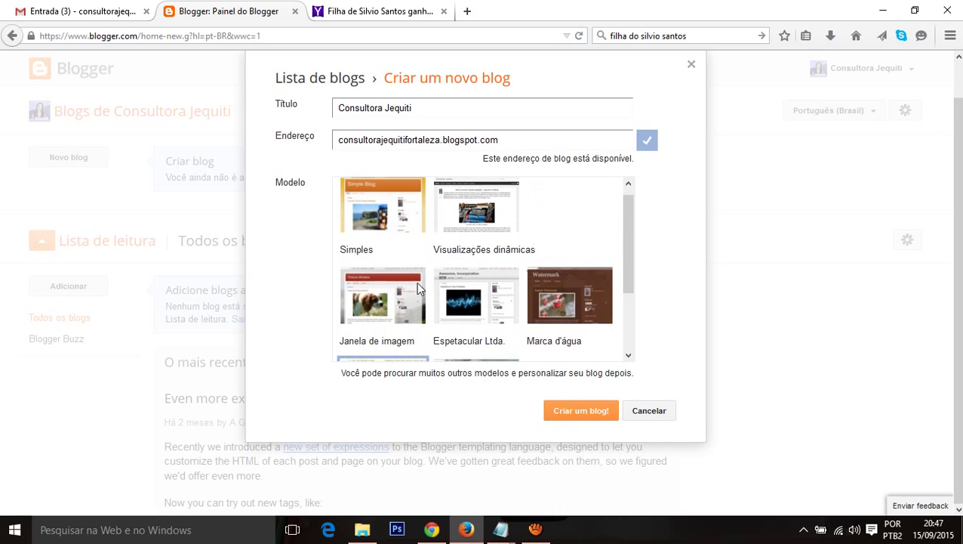
pyautogui.click(366, 227)
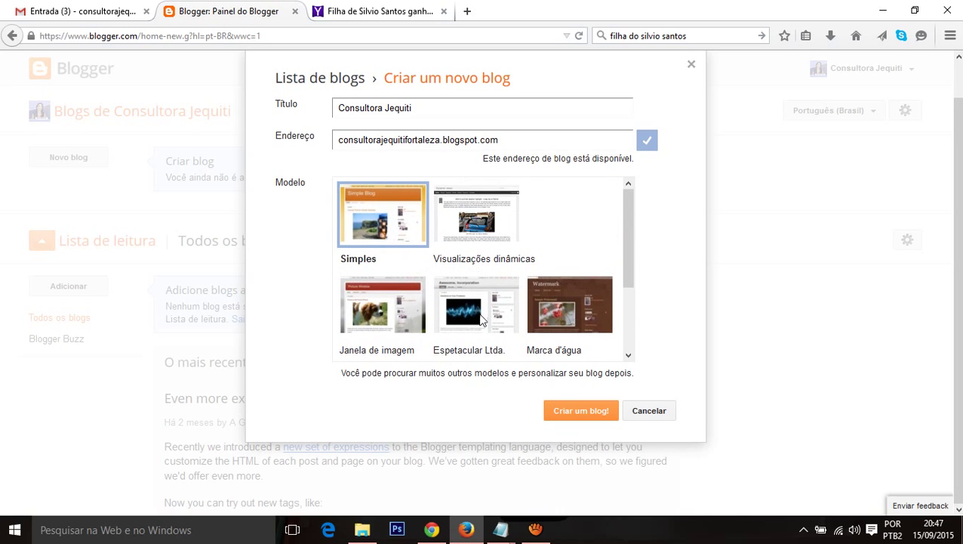
pyautogui.click(563, 417)
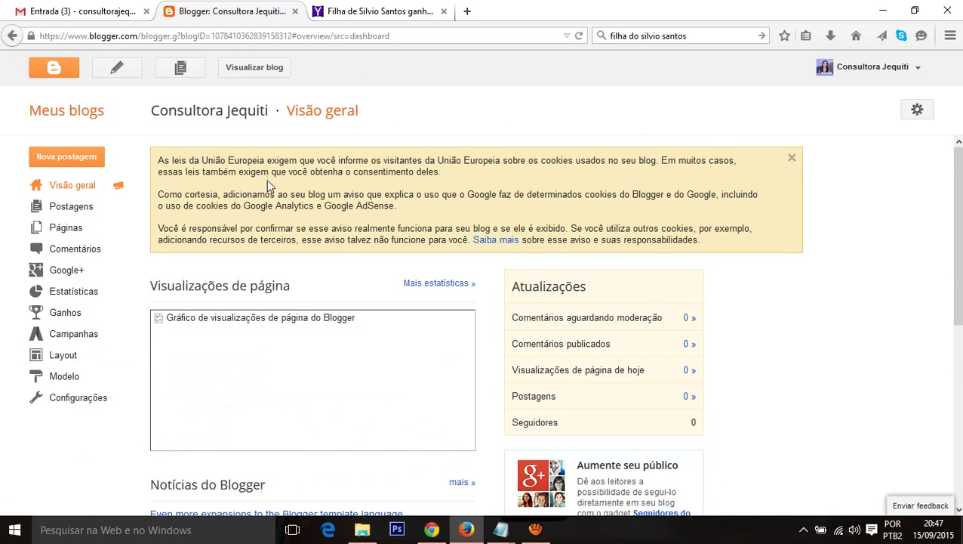
# Step: Open the live blog in a new tab and dismiss the Google+ follow window
pyautogui.scroll(-3, 464, 238)
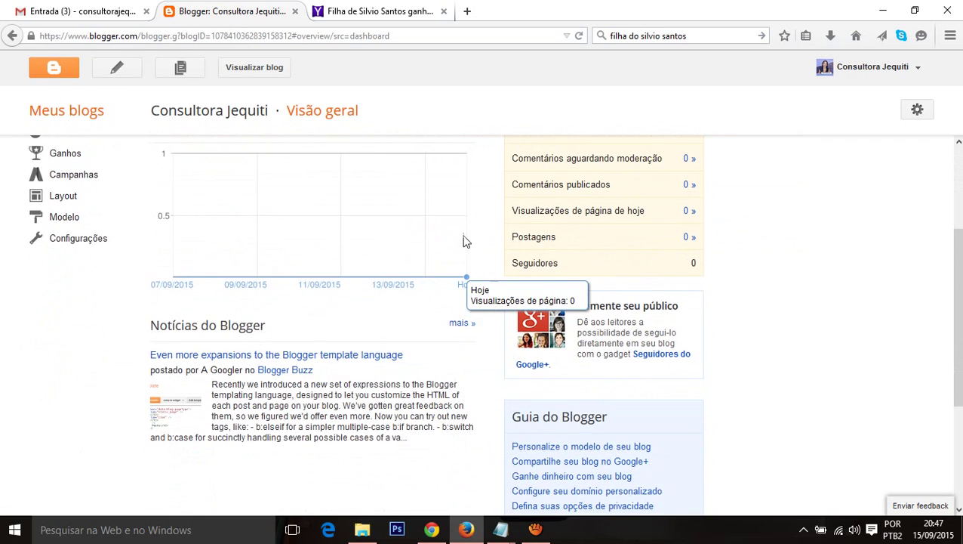
pyautogui.scroll(3, 468, 239)
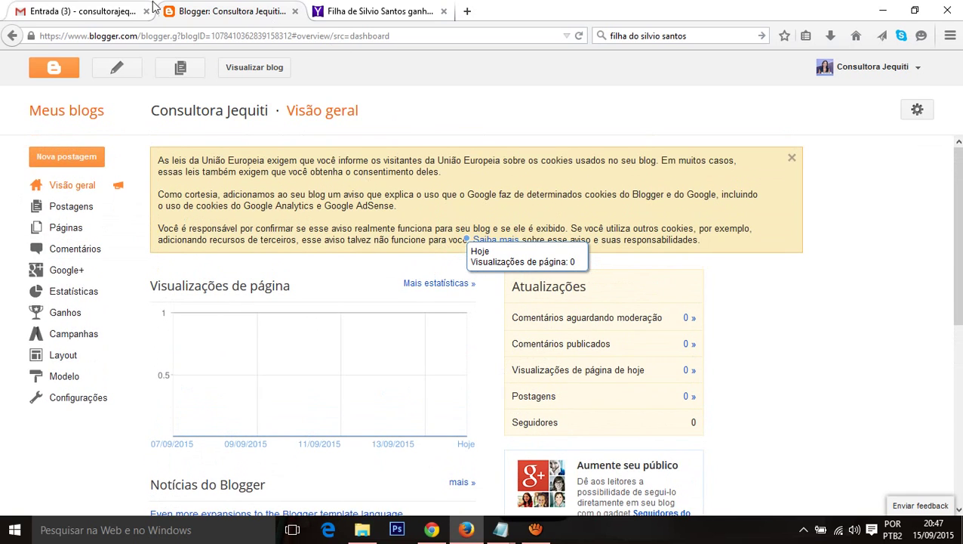
pyautogui.click(260, 68)
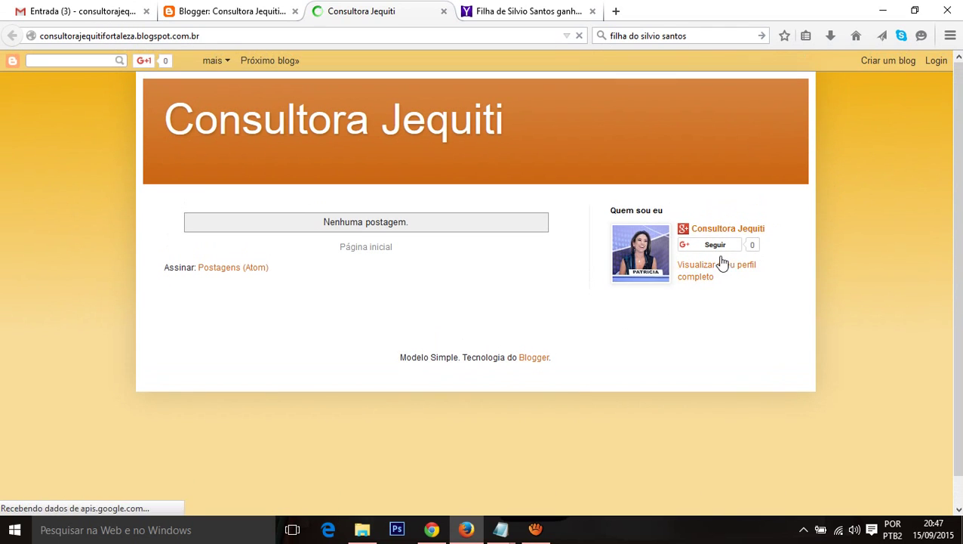
pyautogui.click(721, 250)
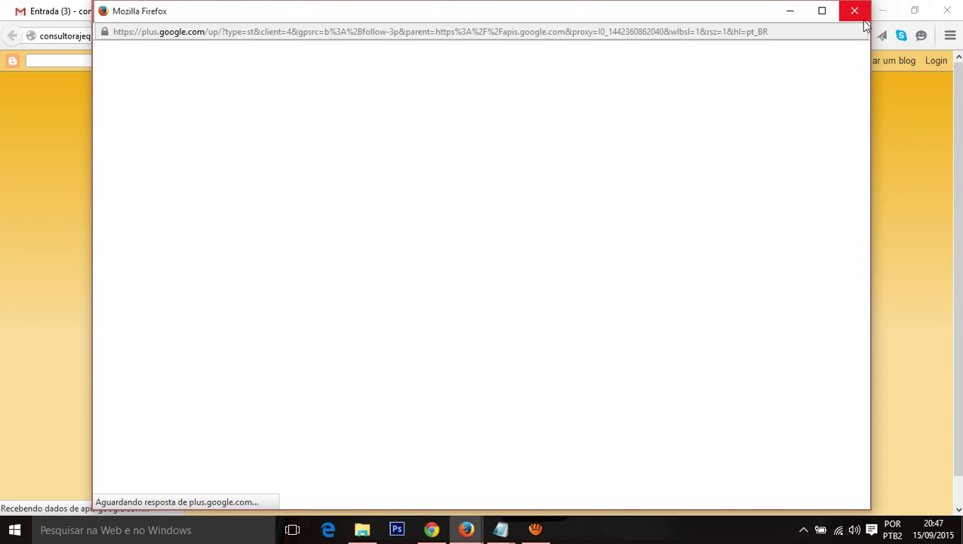
pyautogui.click(856, 13)
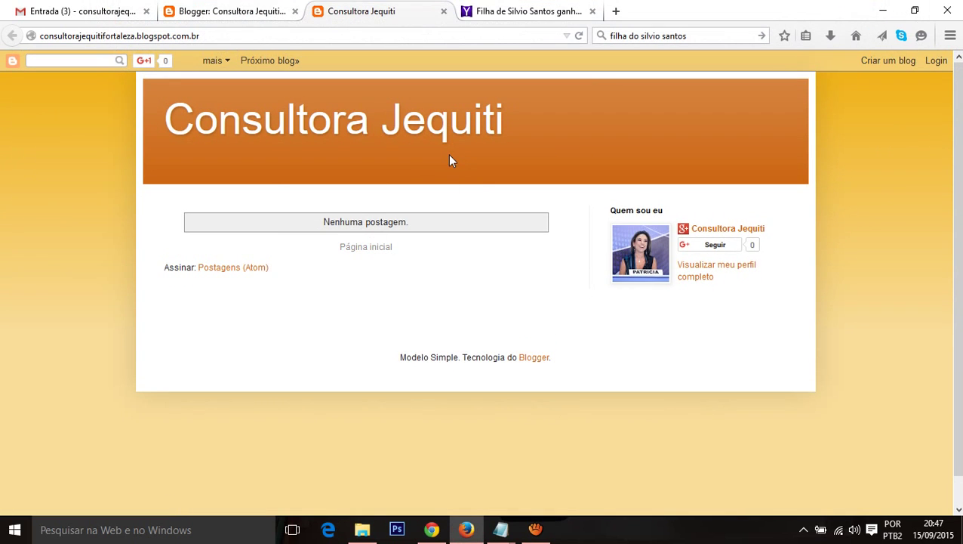
# Step: Compare the live blog with the dashboard, ending on the blog's overview
pyautogui.click(239, 10)
pyautogui.scroll(-2, 190, 232)
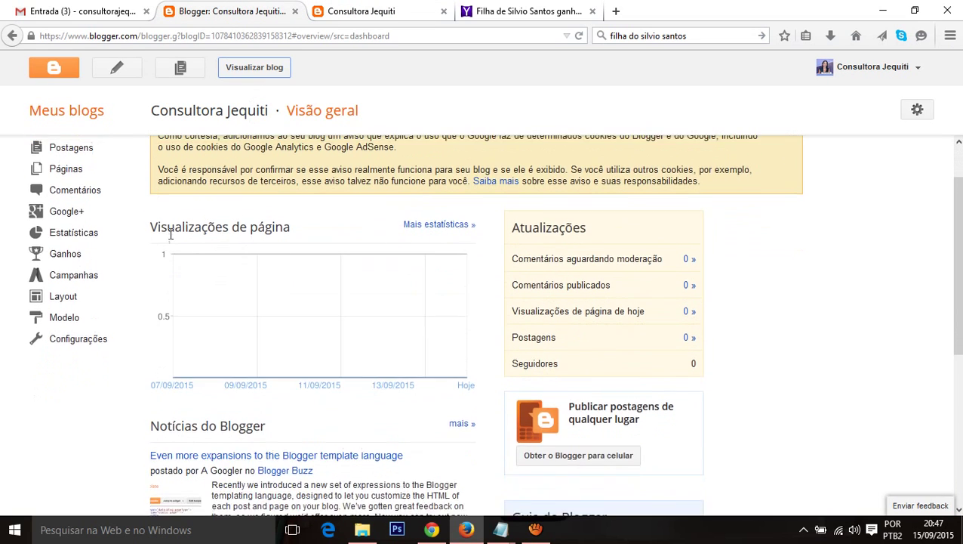
pyautogui.scroll(2, 171, 234)
pyautogui.click(387, 10)
pyautogui.click(263, 7)
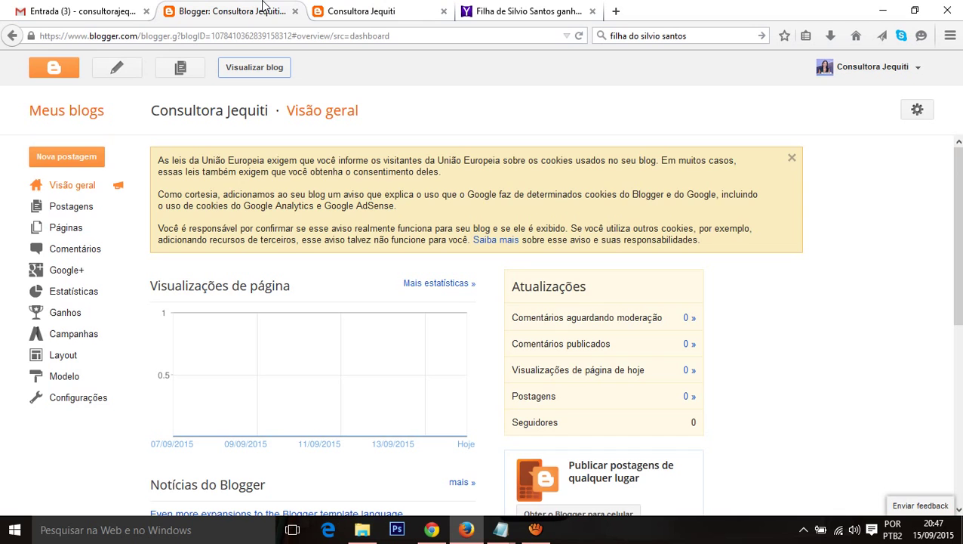
pyautogui.click(336, 8)
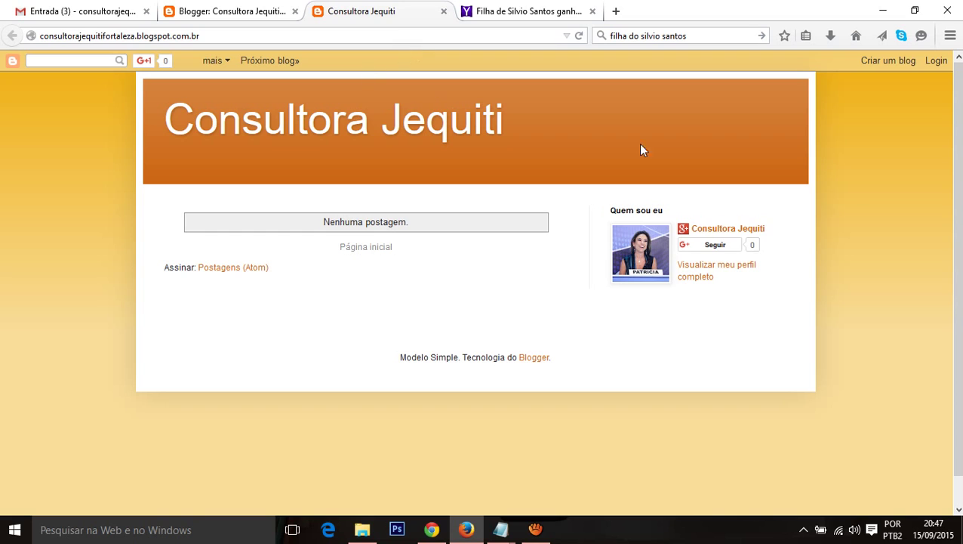
pyautogui.scroll(-1, 664, 185)
pyautogui.scroll(1, 680, 193)
pyautogui.click(241, 13)
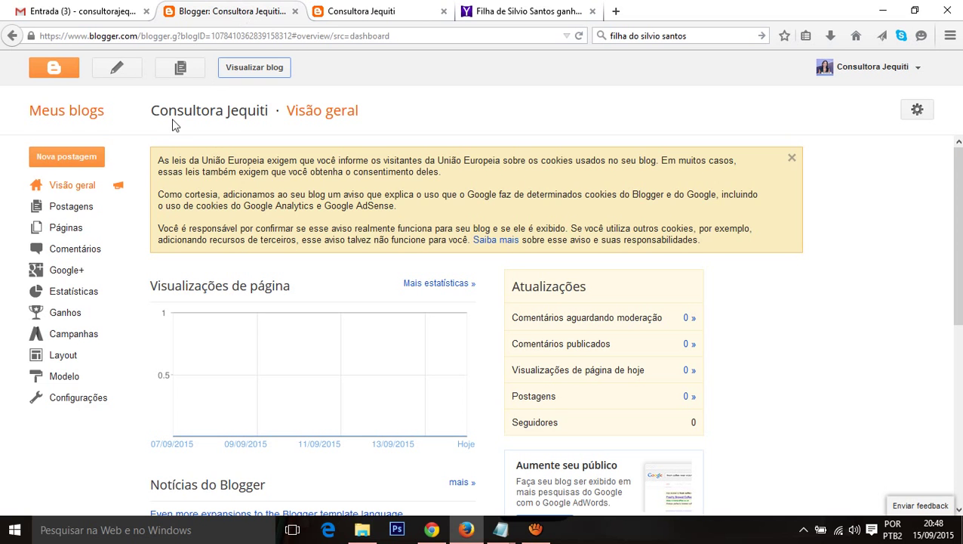
# Step: Publish a 'Quem Sou Eu' page with placeholder lines about yourself, contact and a photo
pyautogui.click(65, 234)
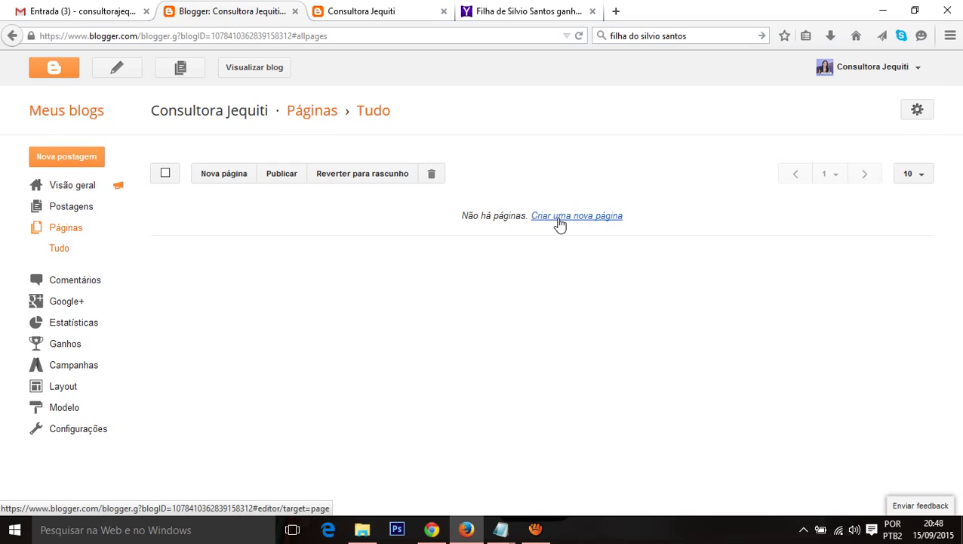
pyautogui.click(559, 219)
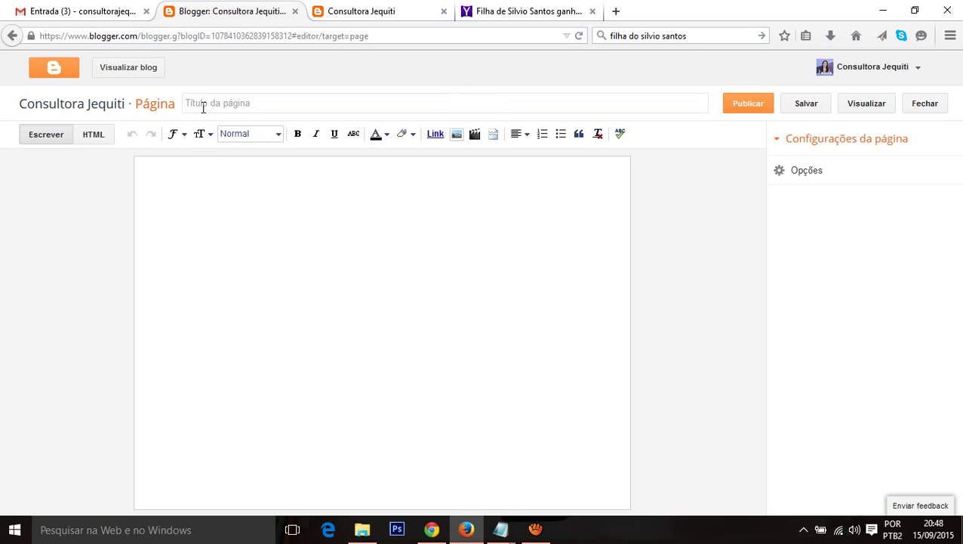
pyautogui.click(209, 110)
pyautogui.write('Quem Sou Eu')
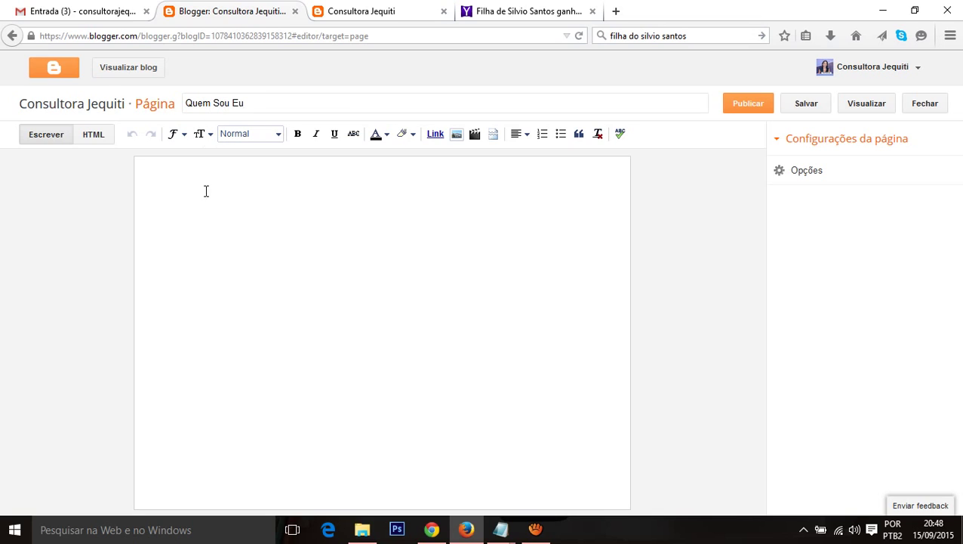
pyautogui.click(206, 193)
pyautogui.write('Você')
pyautogui.write('Texto falan')
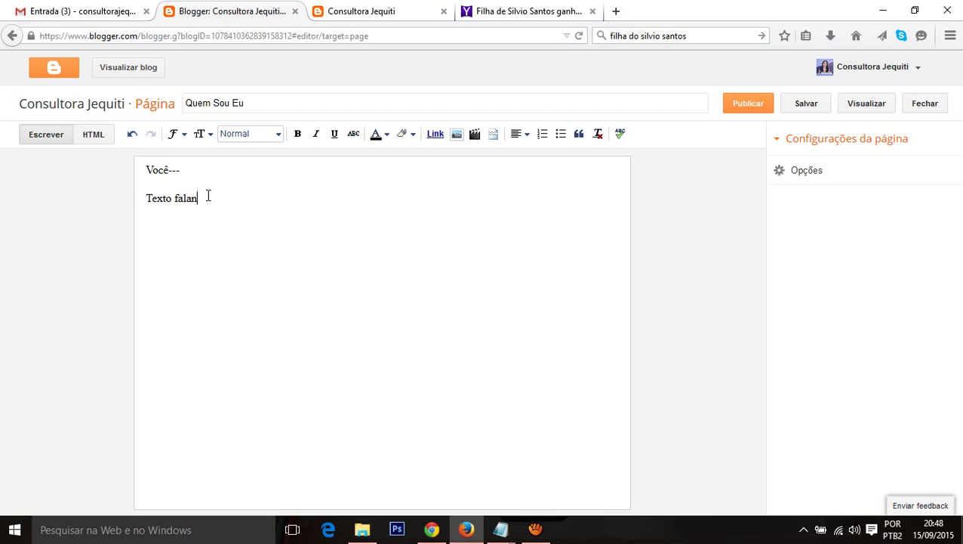
pyautogui.write('do sobre')
pyautogui.write(' você')
pyautogui.write('Forma de E')
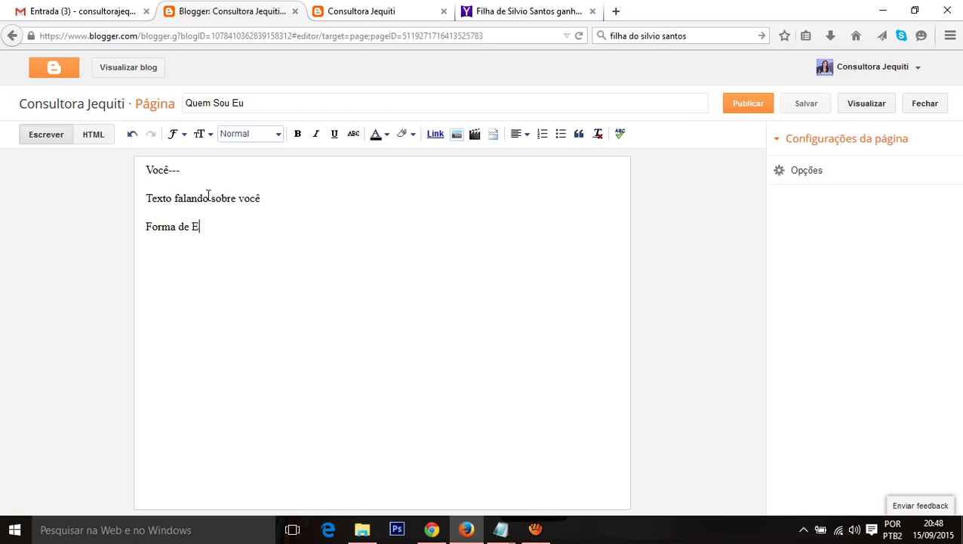
pyautogui.write('ttrar em contato você')
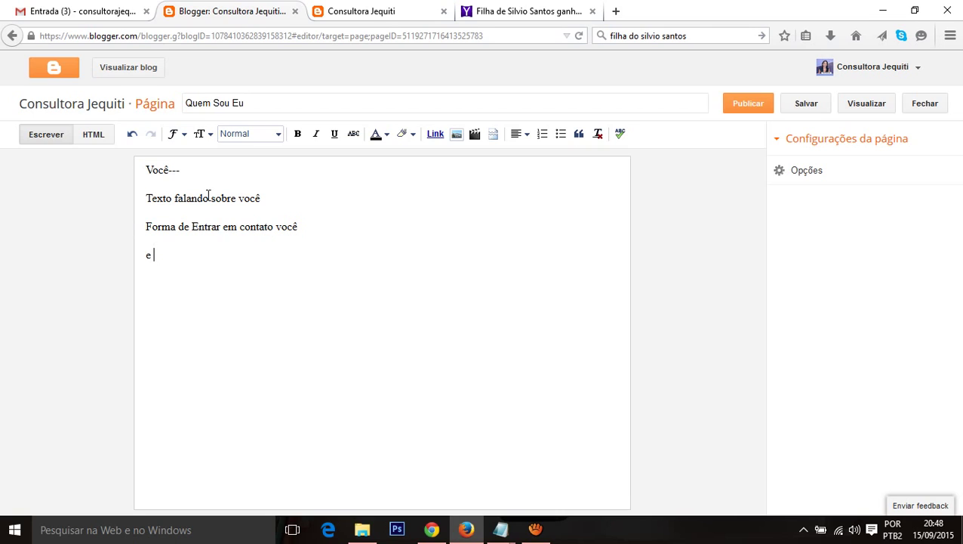
pyautogui.write('uma foto')
pyautogui.click(750, 110)
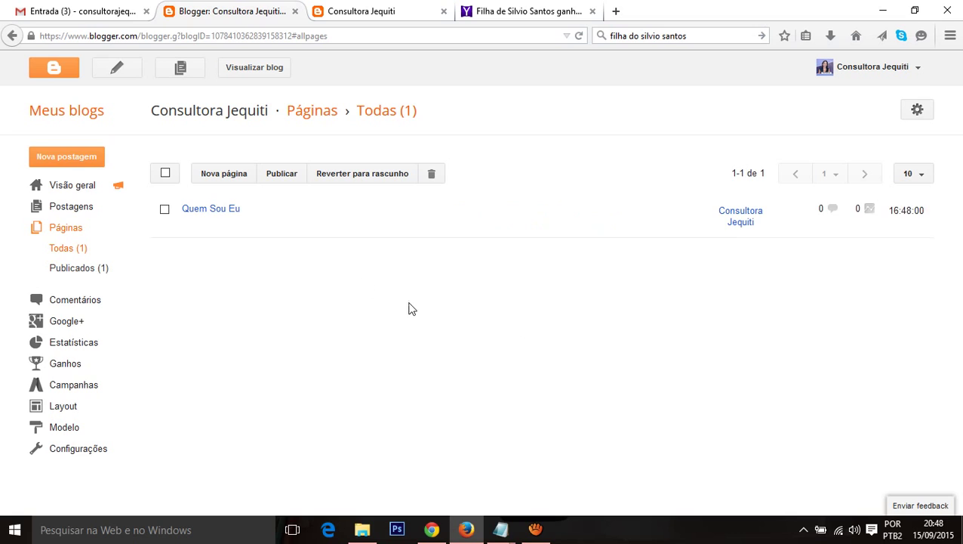
pyautogui.click(214, 180)
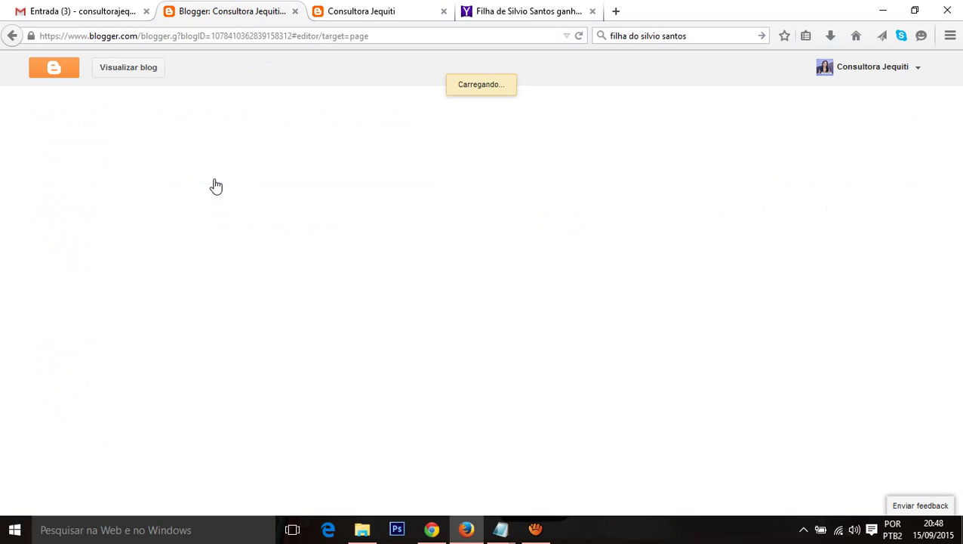
# Step: Publish the 'Fale Conosco' page with 'Deve ter os contatos....' and 'Formulário de Contato'
pyautogui.click(203, 111)
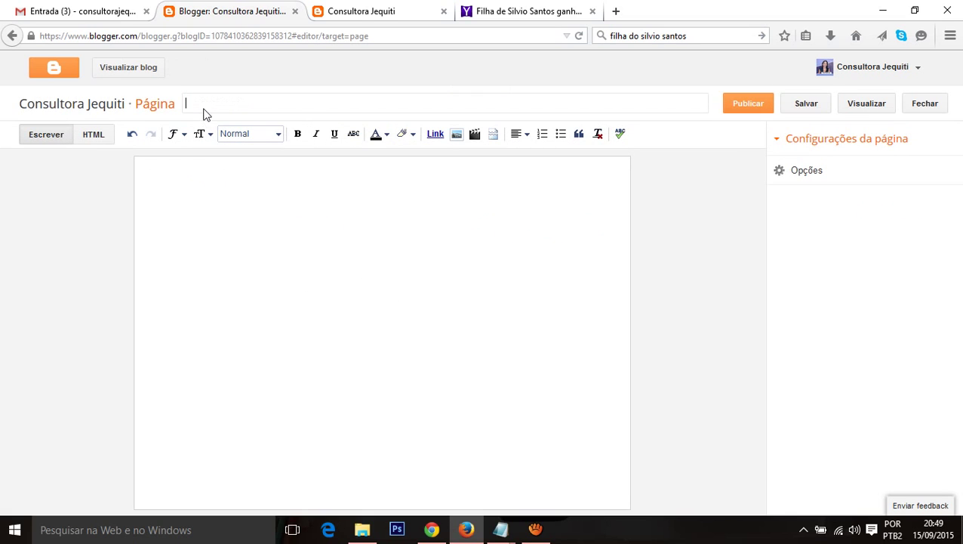
pyautogui.write('Fale COnos')
pyautogui.press('BackSpace')
pyautogui.press('BackSpace')
pyautogui.write('onosco')
pyautogui.click(230, 197)
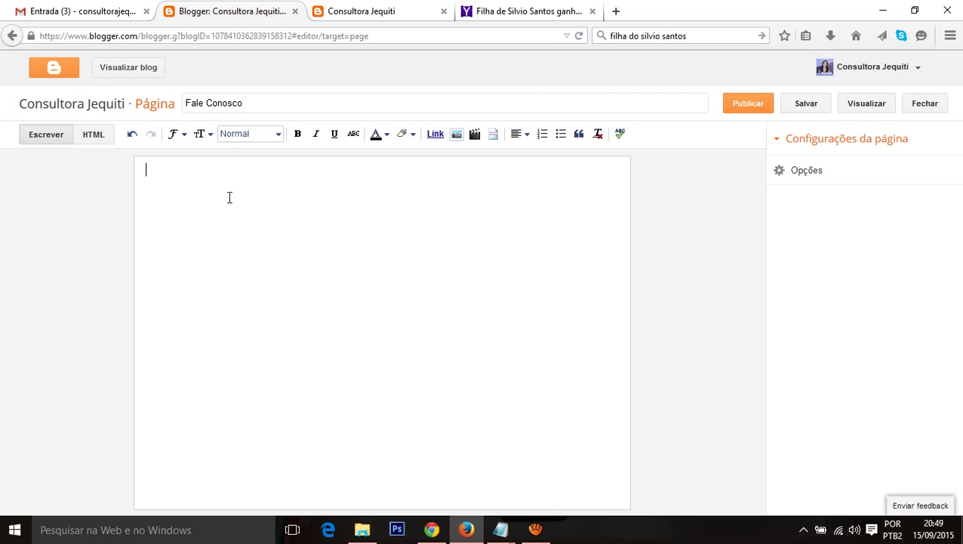
pyautogui.write('T')
pyautogui.press('BackSpace')
pyautogui.write('Deve ter os c')
pyautogui.write('ontatos....')
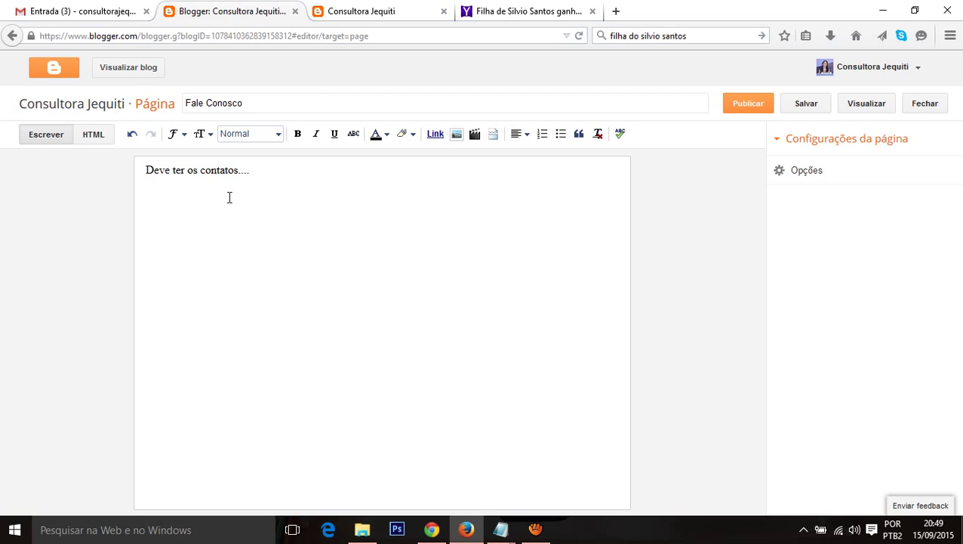
pyautogui.write('FOrmulário de Contatormulário de Contato')
pyautogui.press('Return')
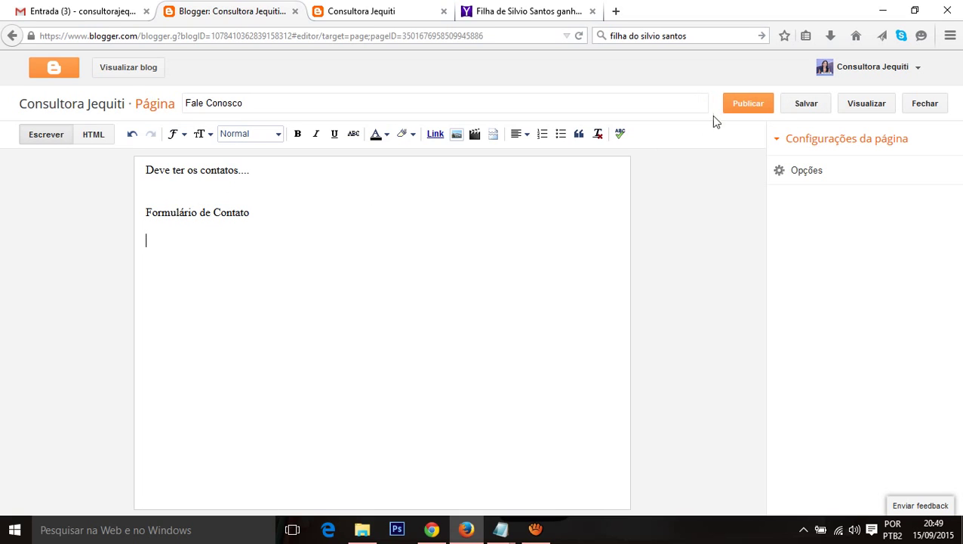
pyautogui.click(763, 105)
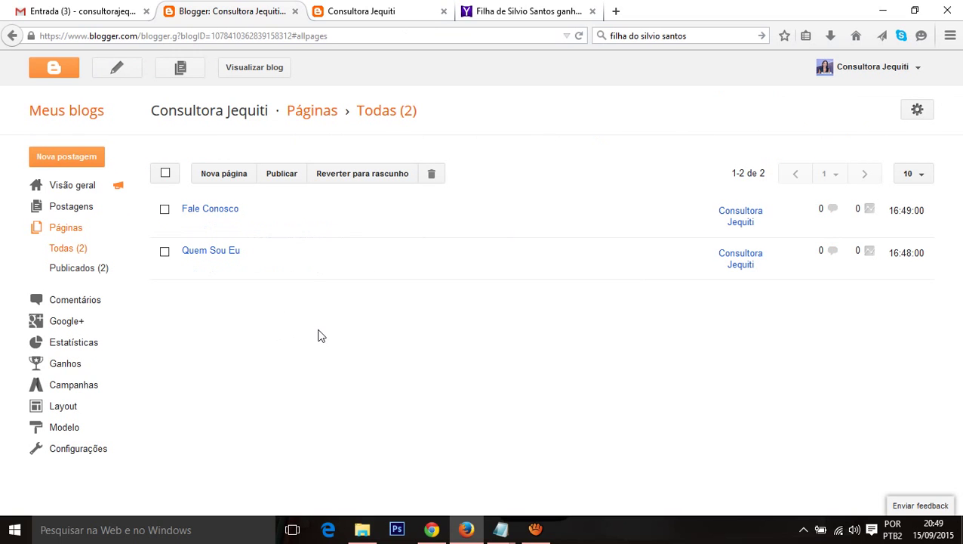
# Step: Select the line 'como ser uma revendedora jequiti' in the Notepad keyword notes
pyautogui.hotkey('alt', 'Tab')
pyautogui.scroll(8, 324, 330)
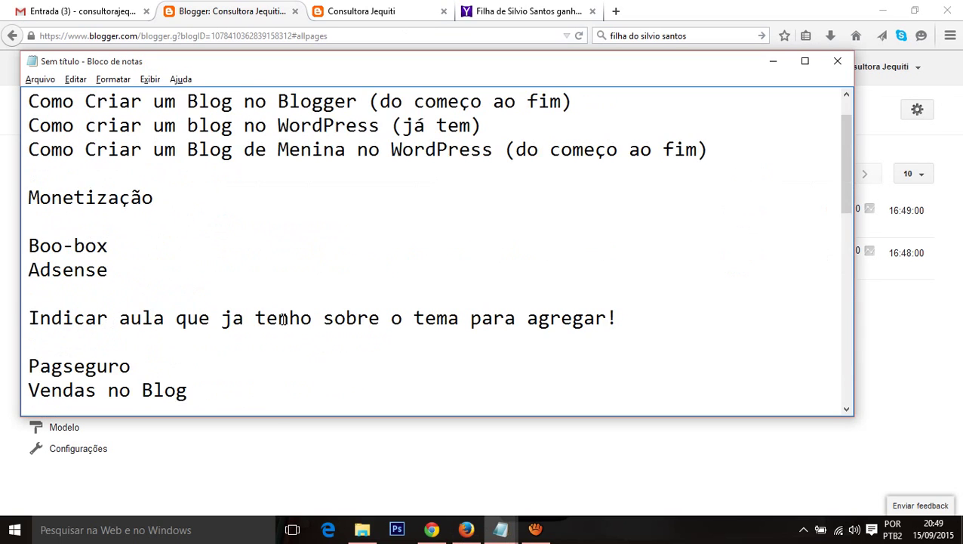
pyautogui.scroll(-8, 282, 318)
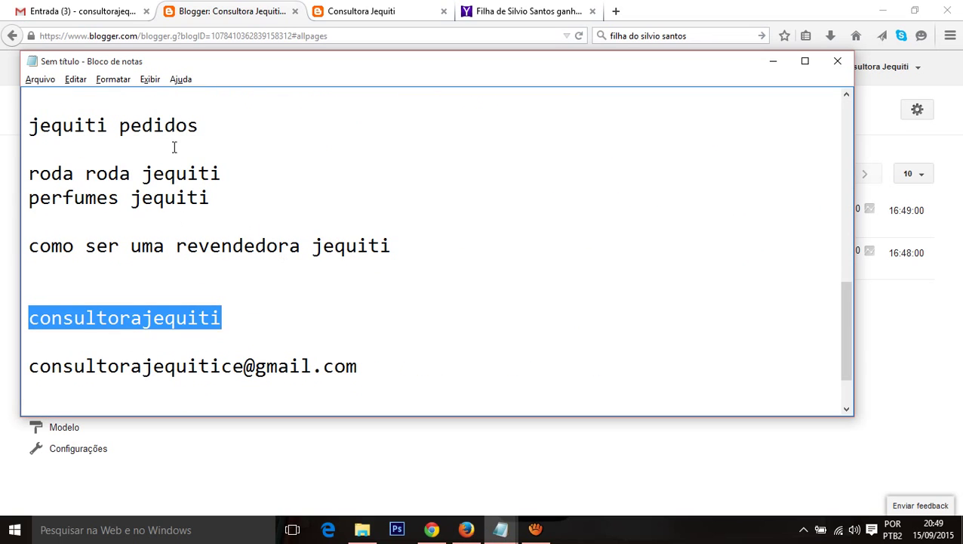
pyautogui.scroll(1, 174, 146)
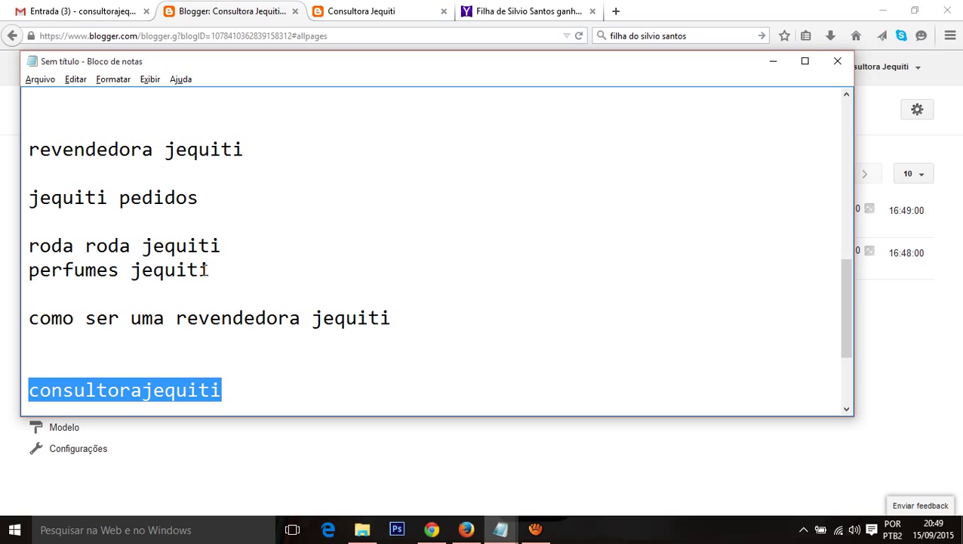
pyautogui.moveTo(28, 318); pyautogui.dragTo(389, 323)
pyautogui.hotkey('ctrl', 'c')
# Step: Start another new Blogger page and paste the copied keyword as its title
pyautogui.hotkey('alt', 'Tab')
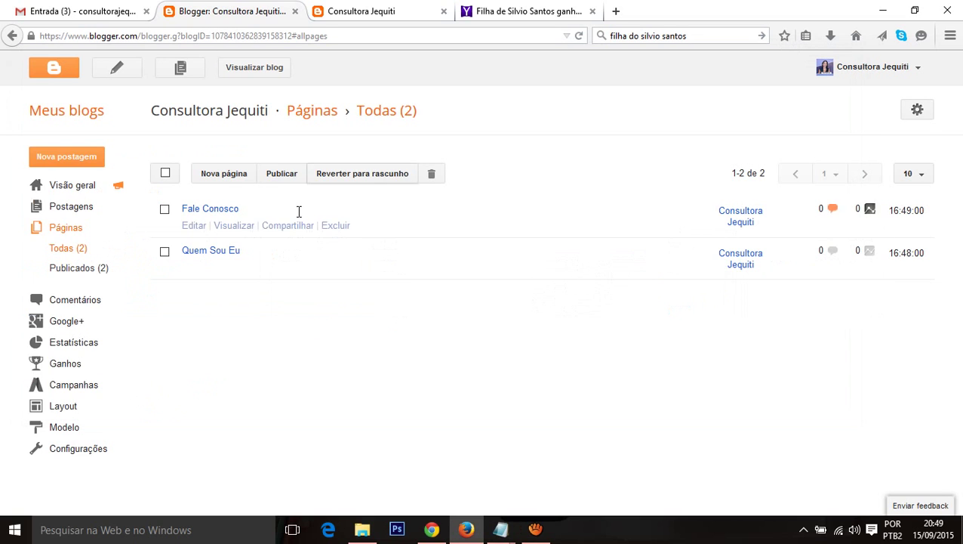
pyautogui.click(225, 181)
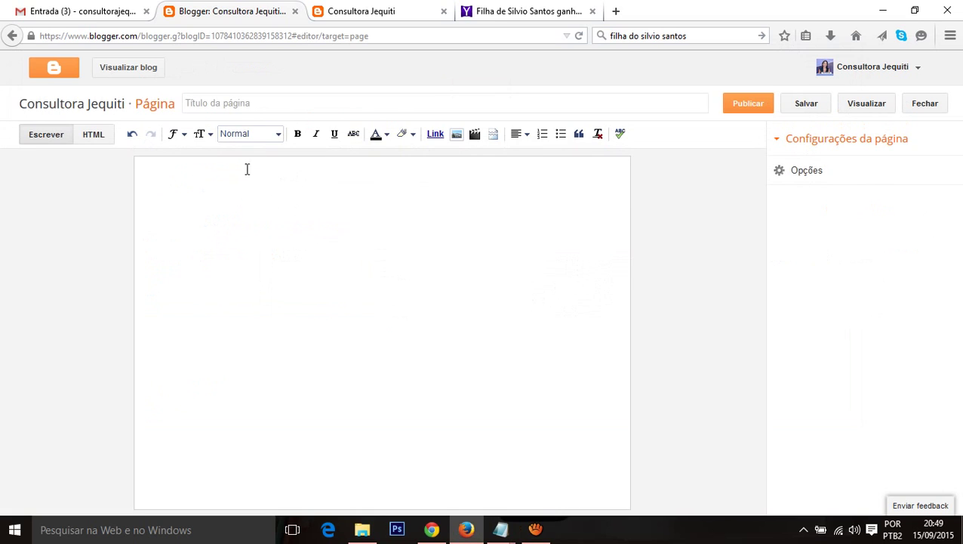
pyautogui.click(243, 109)
pyautogui.hotkey('ctrl', 'v')
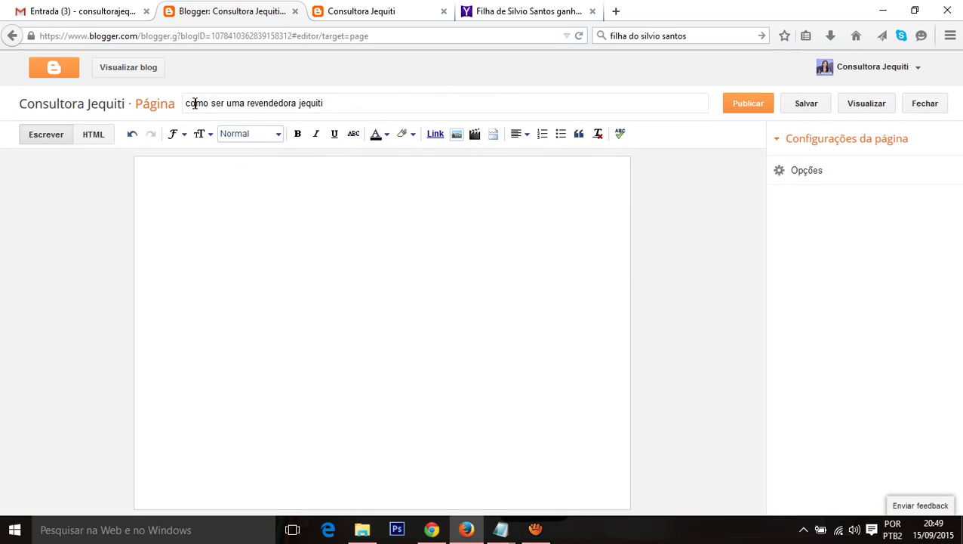
# Step: Capitalise the page title to 'Como Ser Uma Revendedora Jequiti'
pyautogui.click(195, 103)
pyautogui.press('BackSpace')
pyautogui.write('Como ')
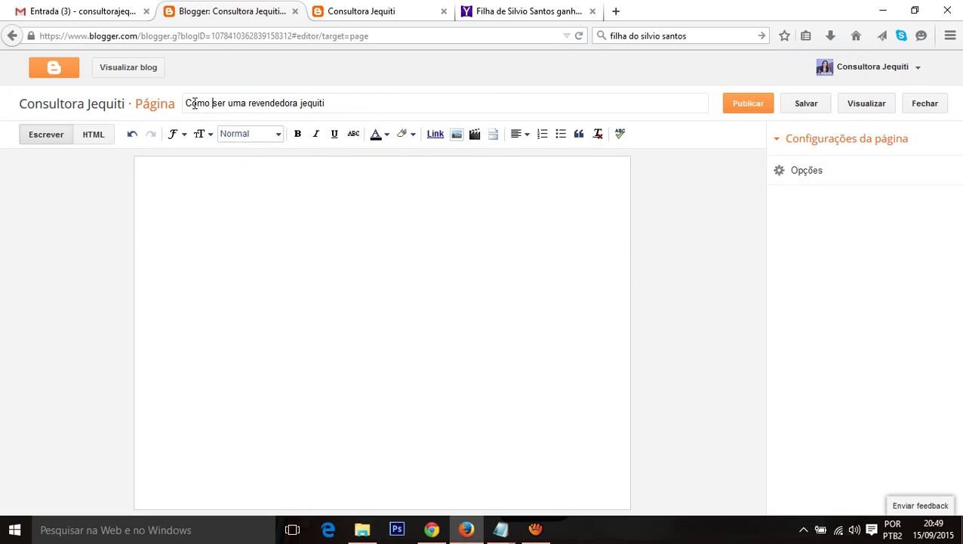
pyautogui.write('S')
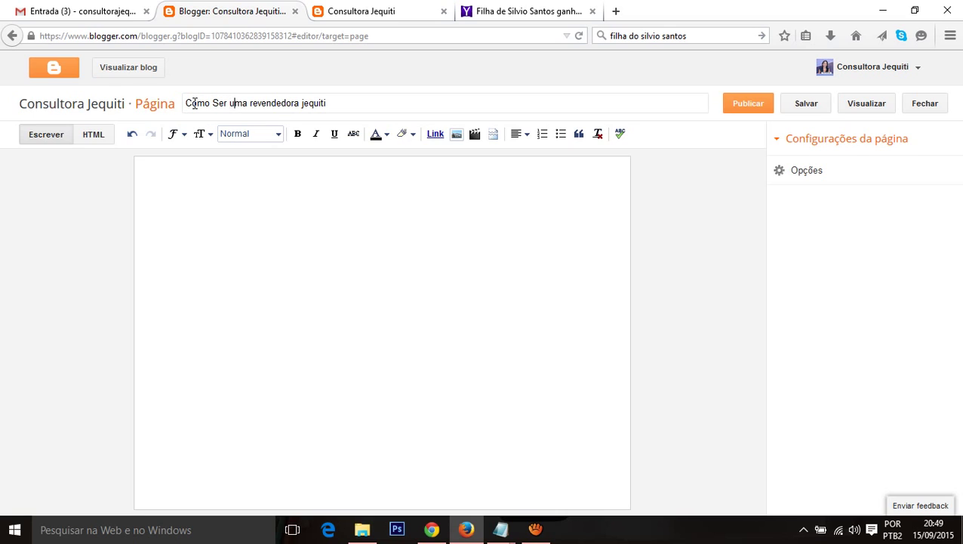
pyautogui.press('BackSpace')
pyautogui.write('A')
pyautogui.press('BackSpace')
pyautogui.write('U')
pyautogui.press('Right')
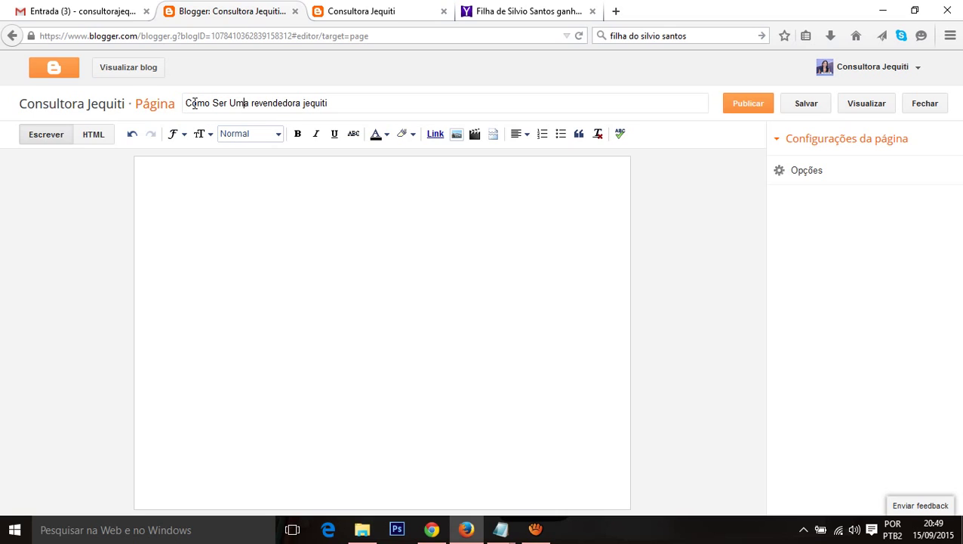
pyautogui.press('Delete')
pyautogui.write('R')
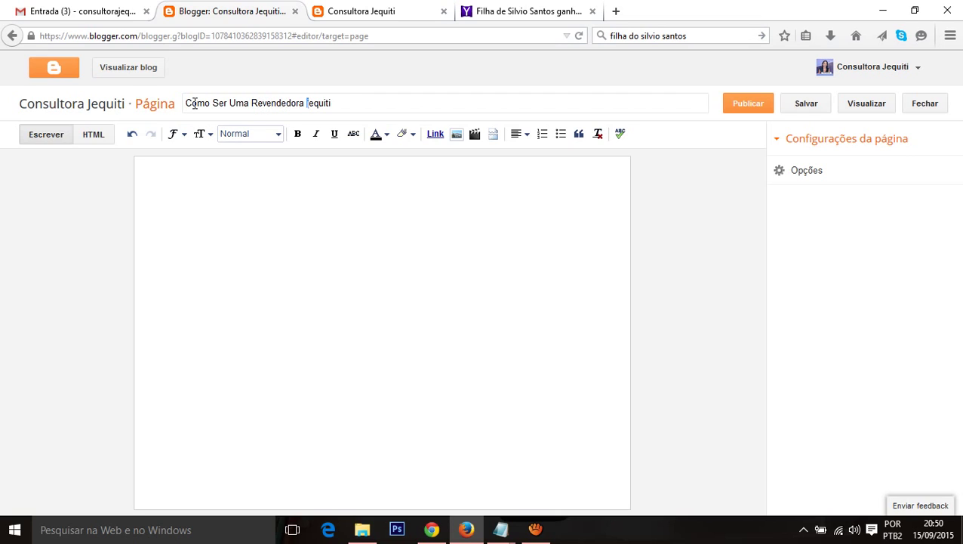
pyautogui.write('J')
# Step: Write the body line 'Desqrição do que se pode fazer para ser uma consultor'
pyautogui.click(214, 245)
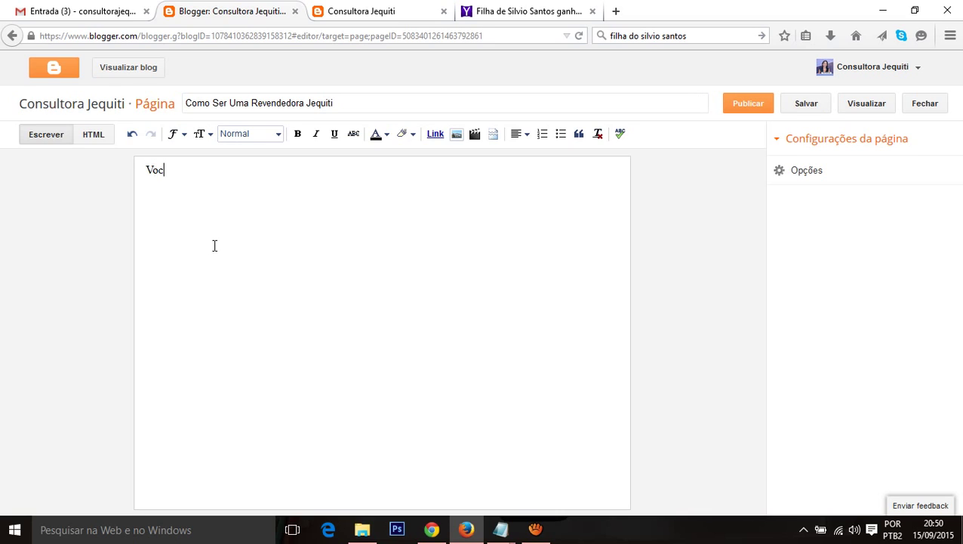
pyautogui.press('Return')
pyautogui.write('Desq')
pyautogui.write('rição do ')
pyautogui.write('que se')
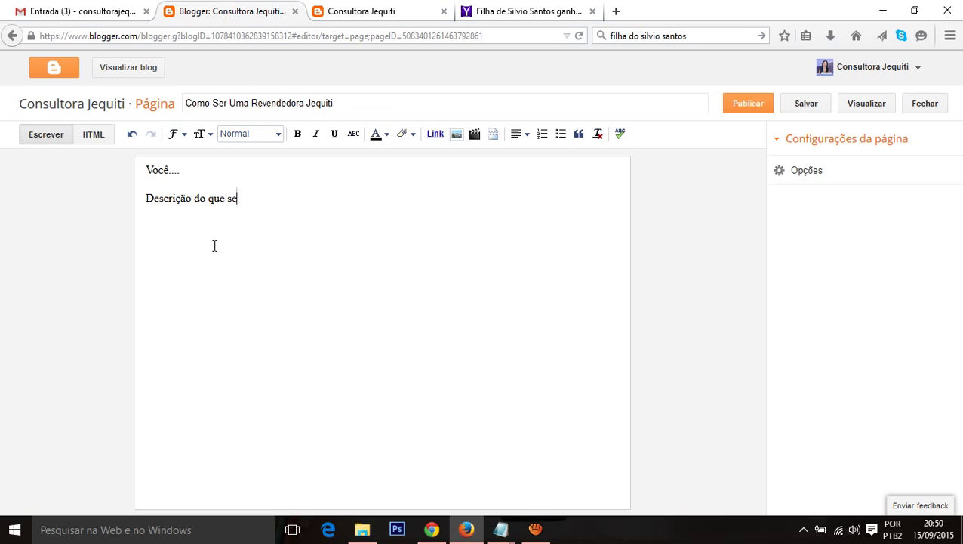
pyautogui.write(' pode fazer para ser uma consultora....')
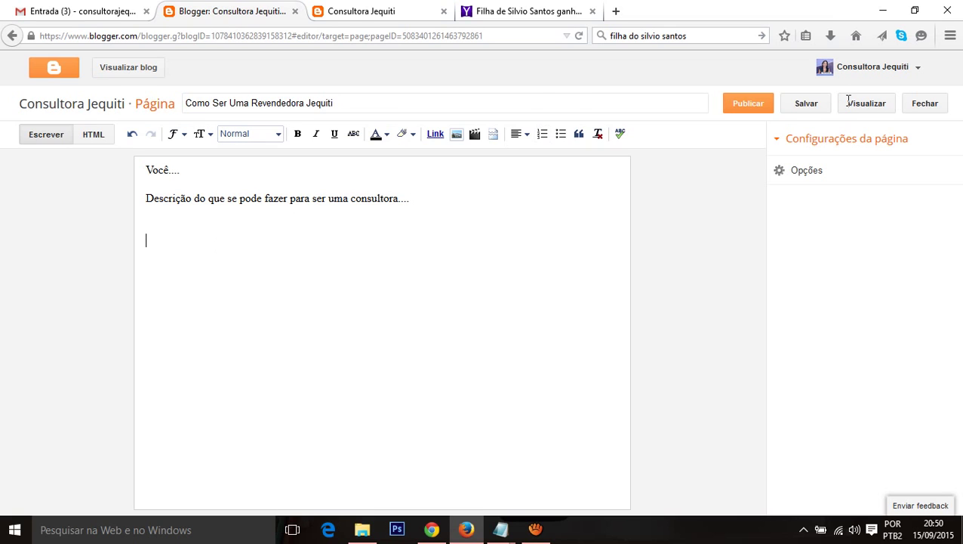
# Step: Select the keyword 'perfumes jequiti' in the Notepad notes and return to Blogger's pages list
pyautogui.hotkey('alt', 'Tab')
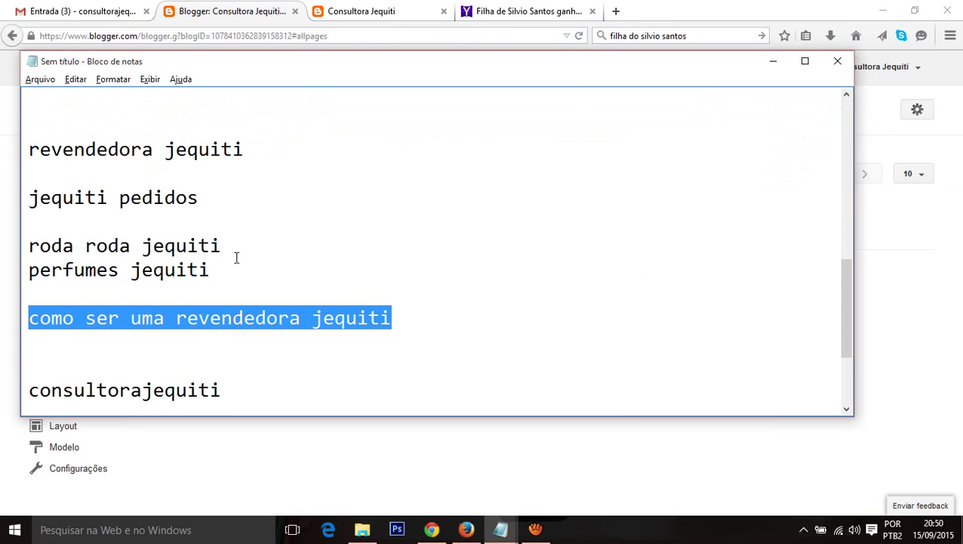
pyautogui.click(234, 264)
pyautogui.scroll(1, 76, 277)
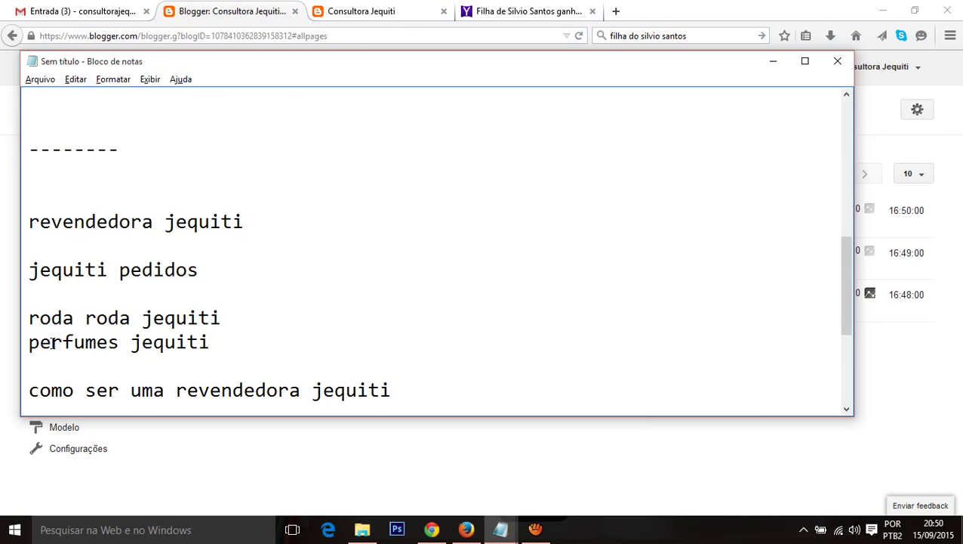
pyautogui.scroll(2, 76, 325)
pyautogui.scroll(-5, 94, 317)
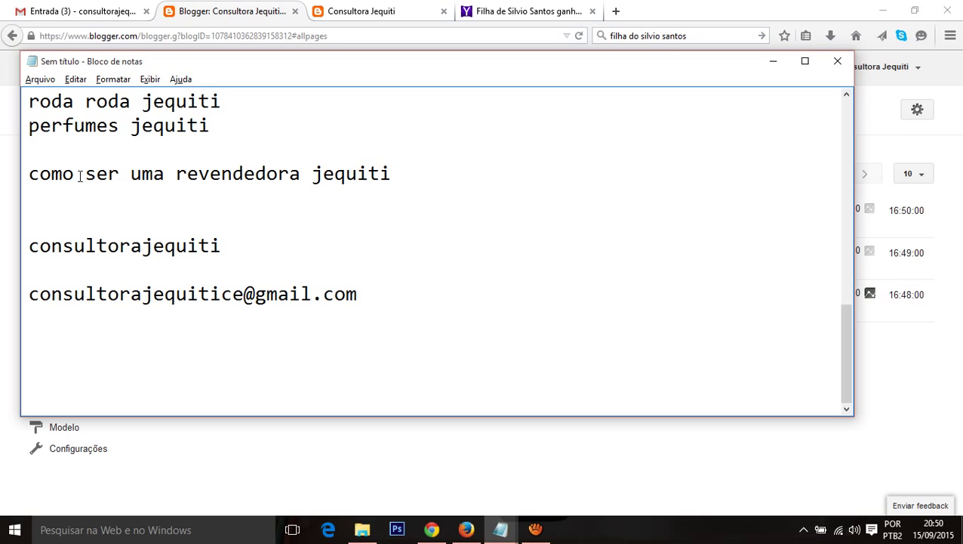
pyautogui.scroll(1, 254, 209)
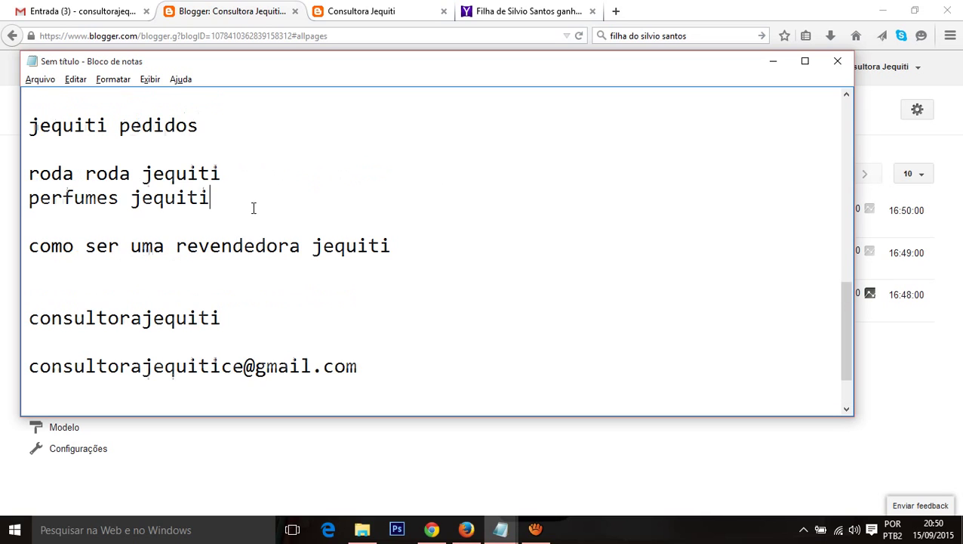
pyautogui.moveTo(27, 203); pyautogui.dragTo(212, 198)
pyautogui.hotkey('ctrl', 'c')
pyautogui.hotkey('alt', 'Tab')
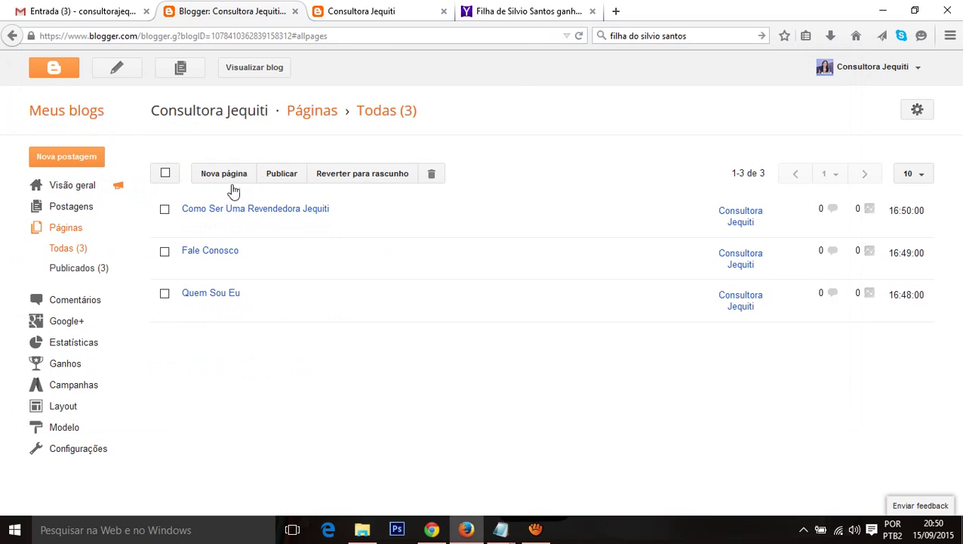
# Step: Create a new page titled 'Perfumes Jequiti' from the pasted keyword, capitalising both words
pyautogui.click(229, 178)
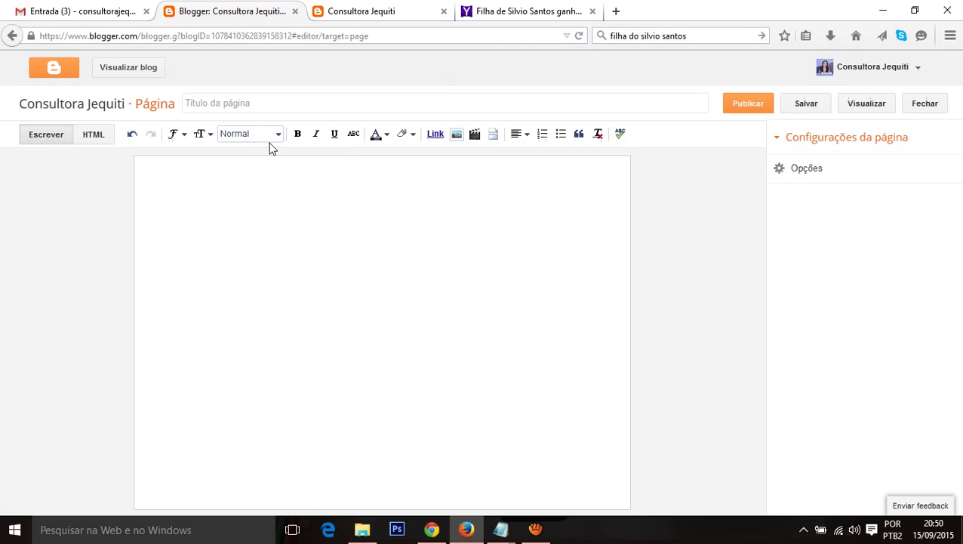
pyautogui.click(244, 105)
pyautogui.hotkey('ctrl', 'v')
pyautogui.press('Home')
pyautogui.press('Delete')
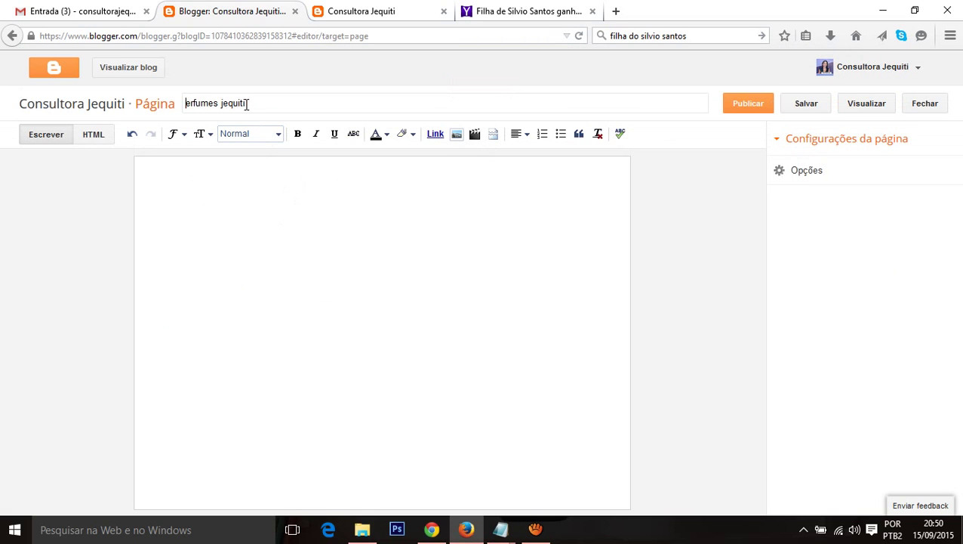
pyautogui.write('P')
pyautogui.press('Right')
pyautogui.press('Delete')
pyautogui.write('J')
# Step: Write 'Aqui você deve colocar Fotos e descriçoes e preços' as the body and publish
pyautogui.click(223, 209)
pyautogui.write('Aqui ')
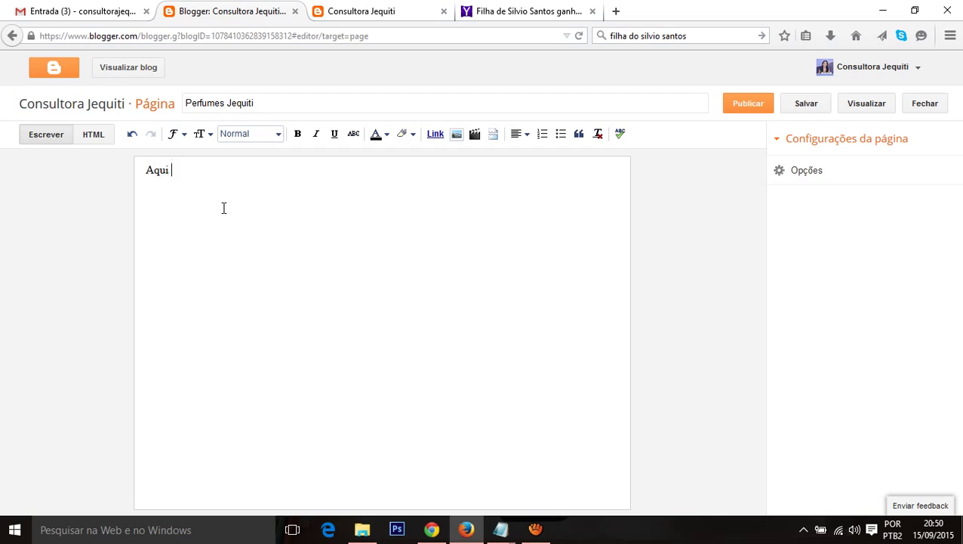
pyautogui.write('você deve colocar ')
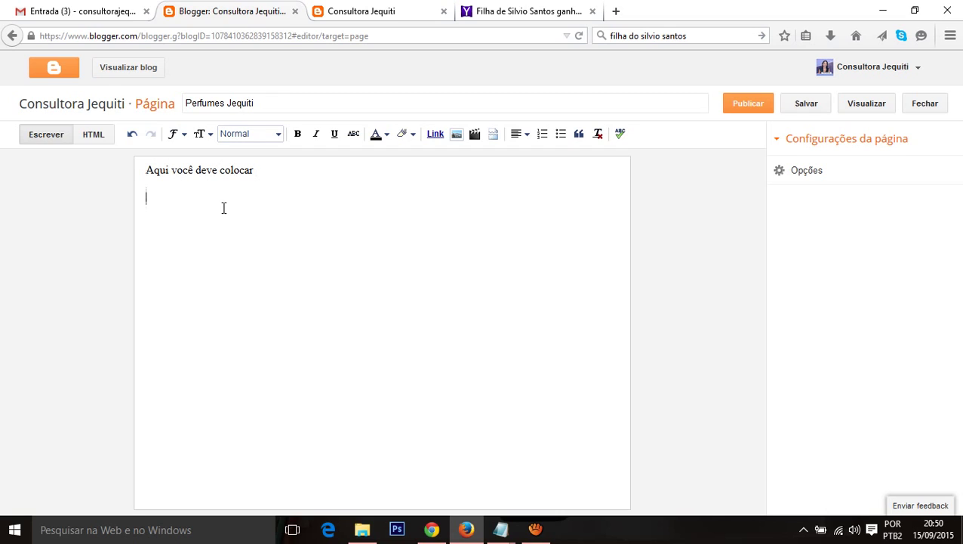
pyautogui.write('Fotos e descriçoes e pre')
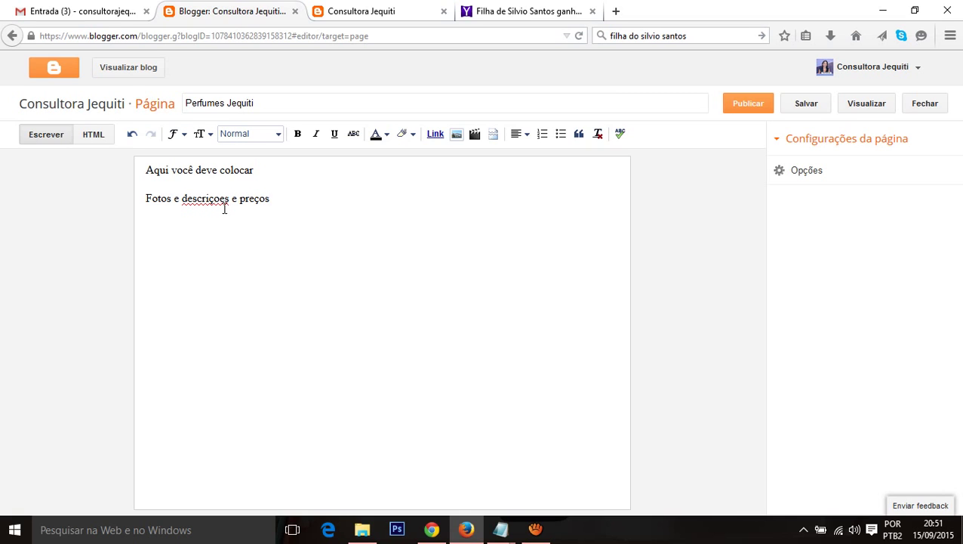
pyautogui.write('ços')
pyautogui.click(742, 103)
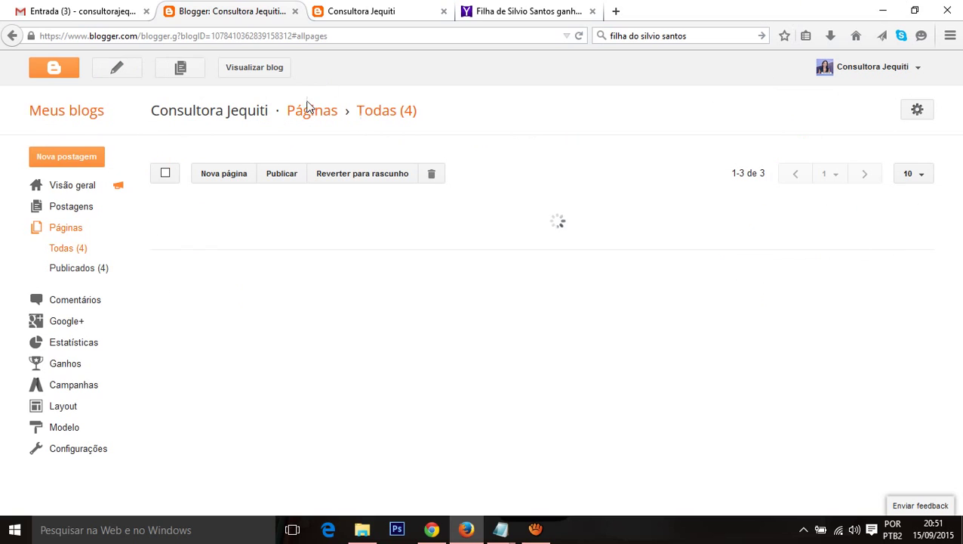
pyautogui.click(393, 9)
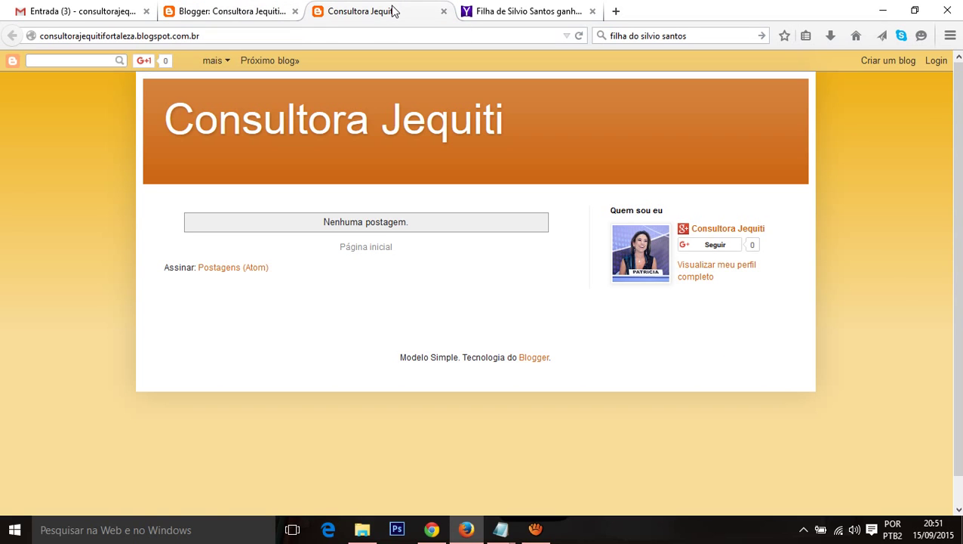
pyautogui.press('F5')
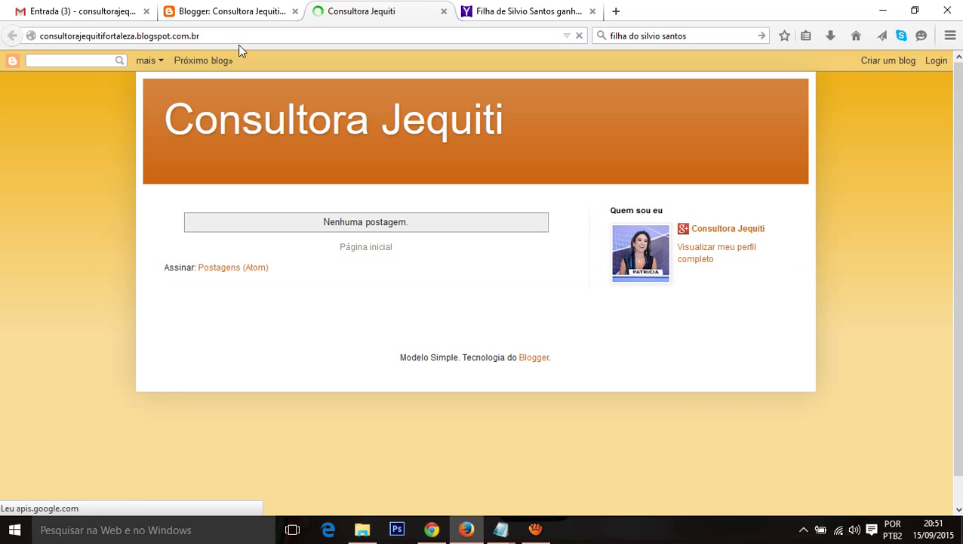
pyautogui.click(273, 9)
pyautogui.click(343, 6)
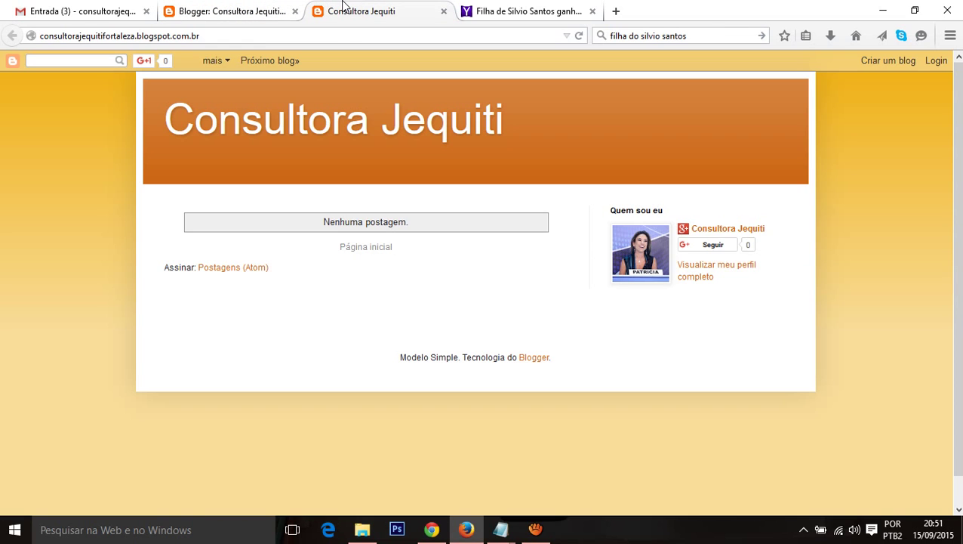
pyautogui.click(246, 7)
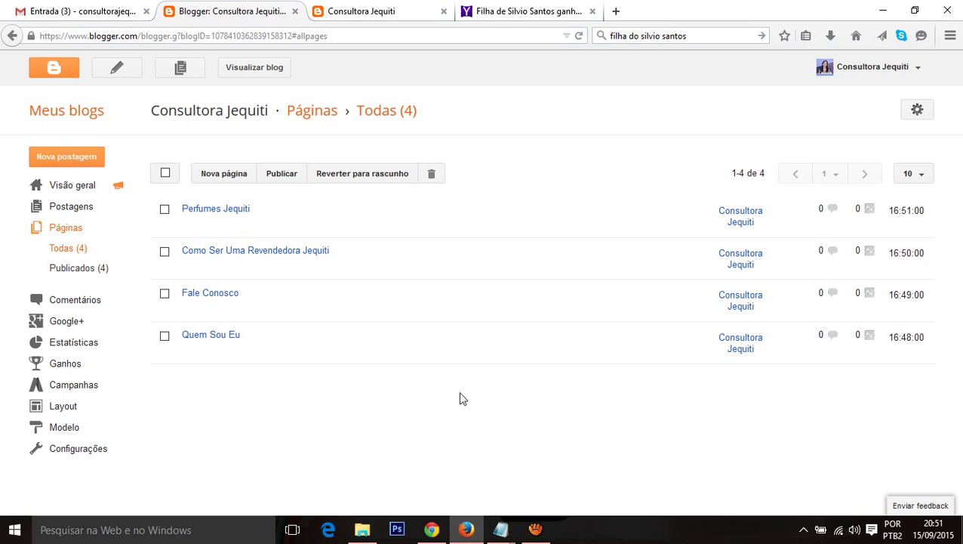
# Step: Look over the Layout gadgets, then move to the Modelo template page
pyautogui.click(54, 409)
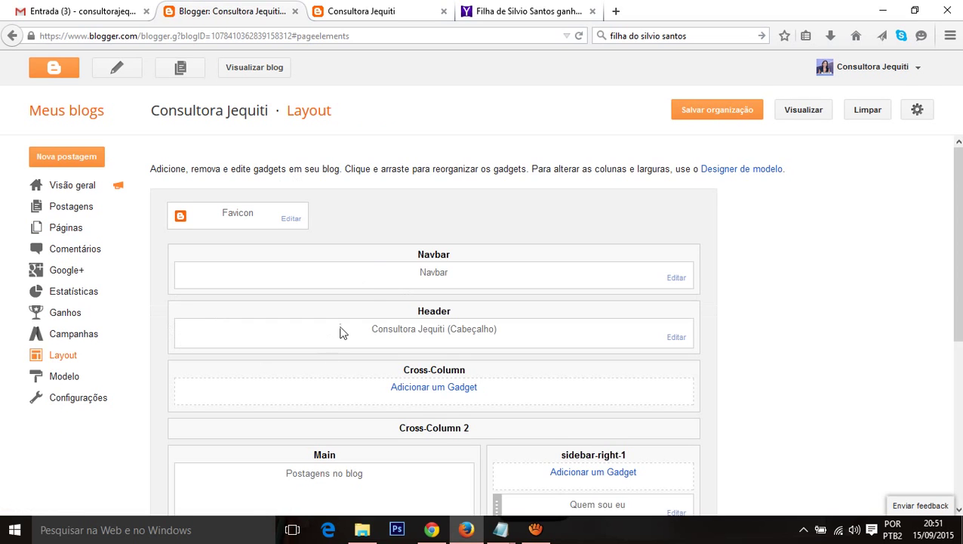
pyautogui.scroll(-1, 393, 321)
pyautogui.scroll(-5, 419, 314)
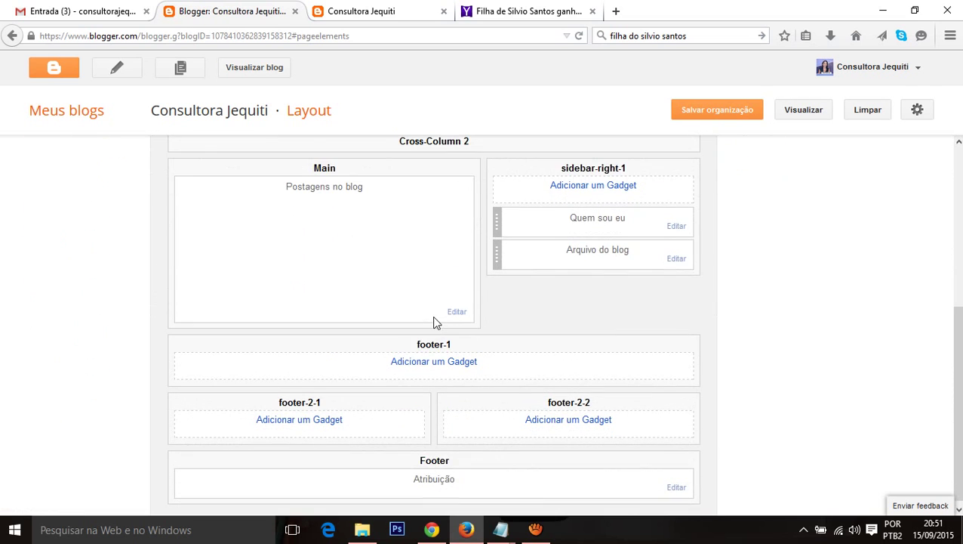
pyautogui.scroll(4, 433, 315)
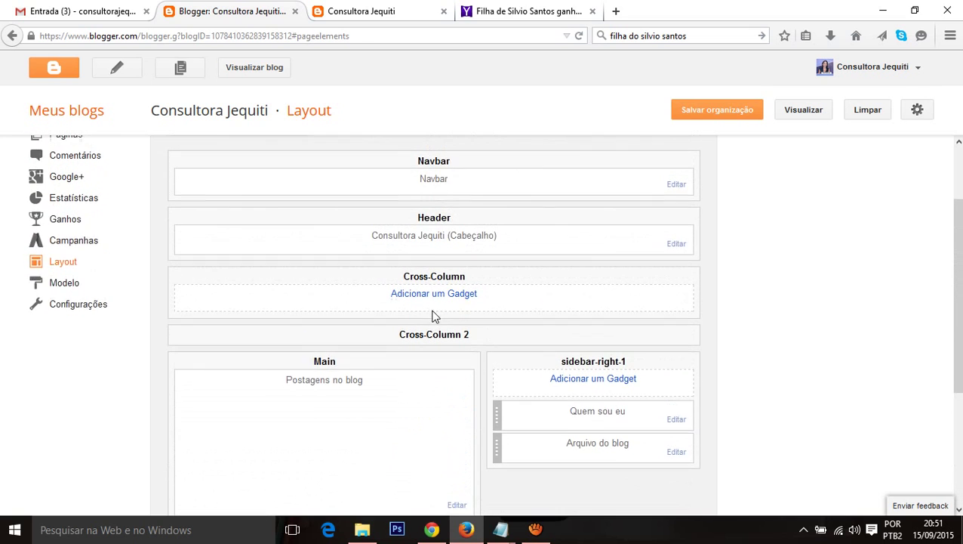
pyautogui.click(47, 319)
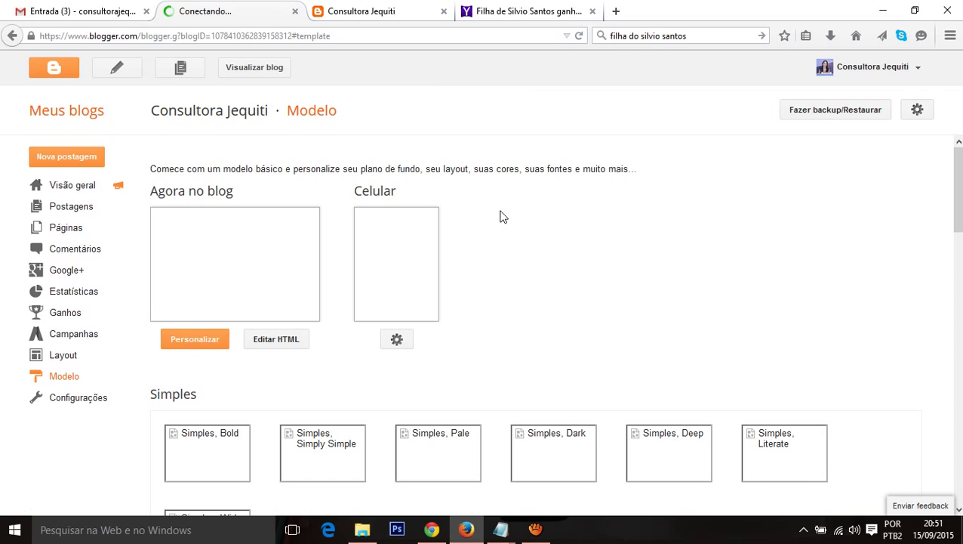
# Step: Apply the pink Marca d'água (Watermark) template to the blog
pyautogui.scroll(-4, 533, 213)
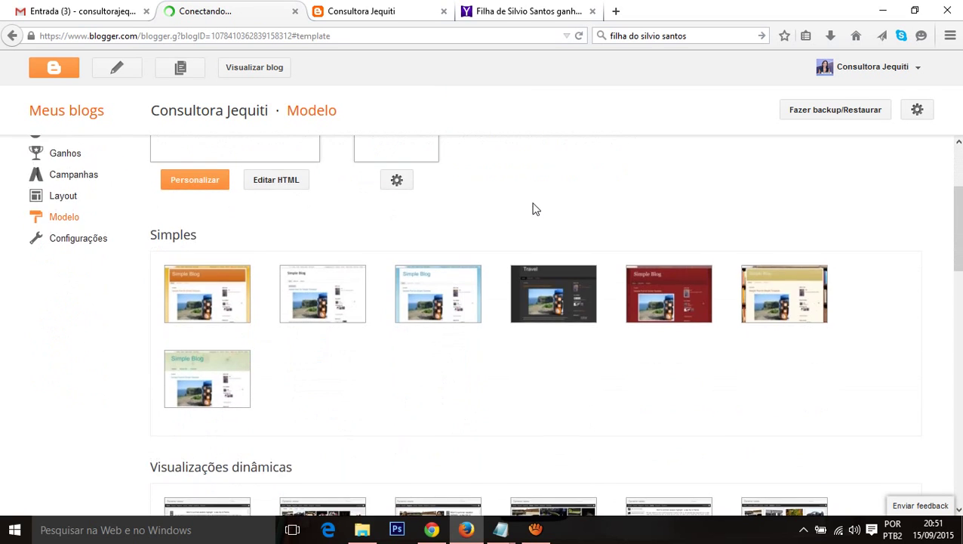
pyautogui.scroll(-5, 533, 213)
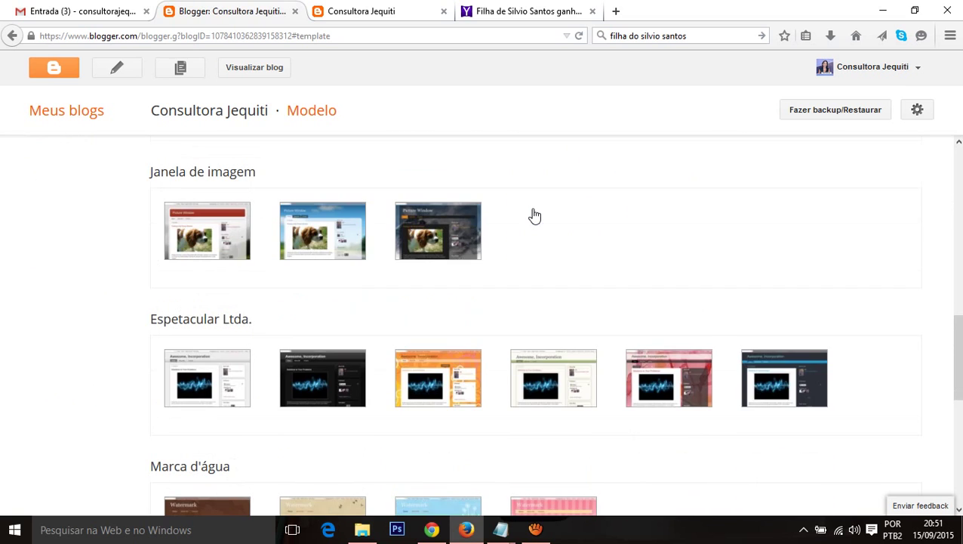
pyautogui.scroll(-3, 652, 296)
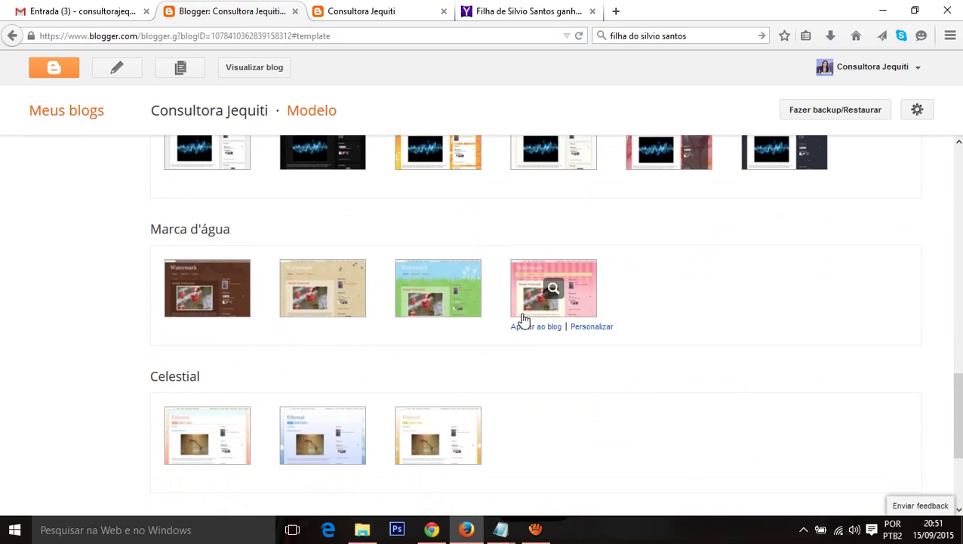
pyautogui.click(535, 327)
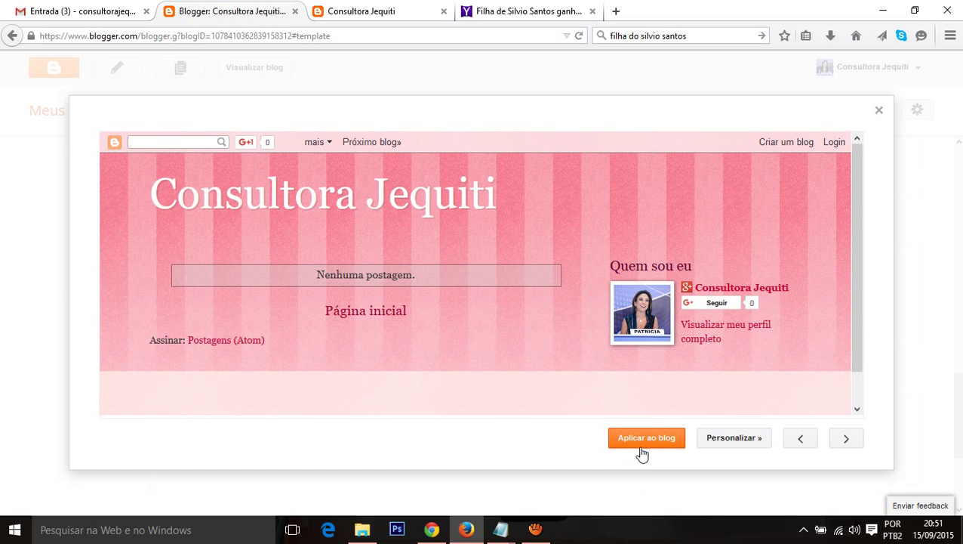
pyautogui.click(635, 443)
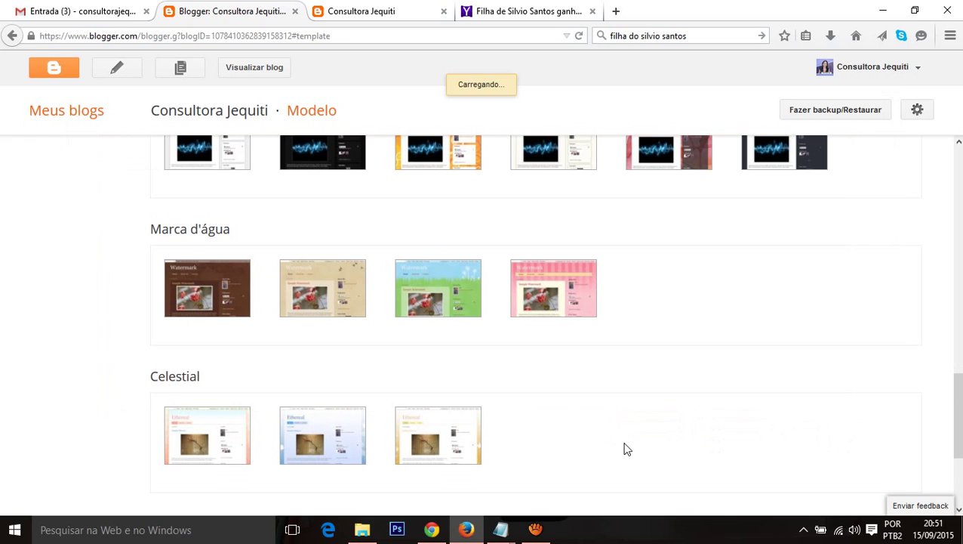
pyautogui.moveTo(548, 302)
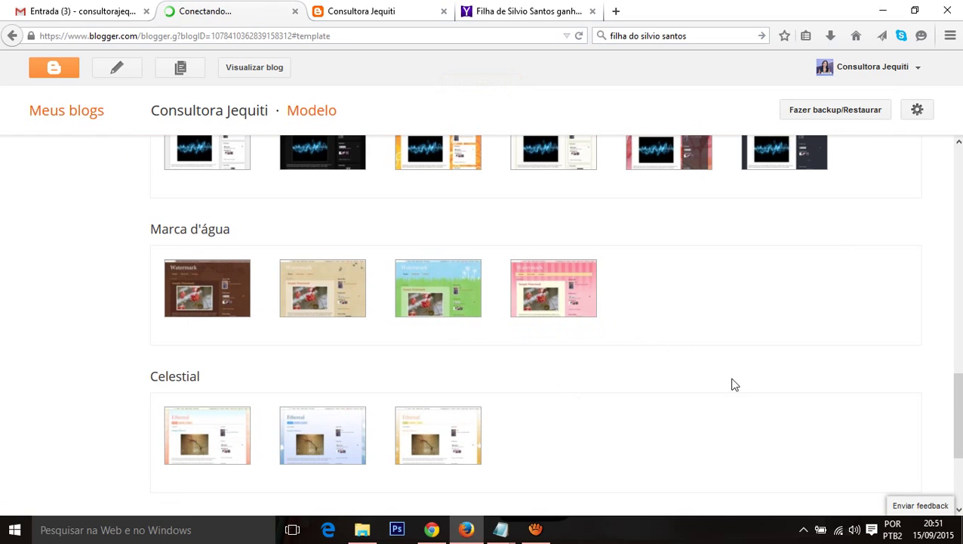
pyautogui.scroll(3, 344, 307)
pyautogui.scroll(-1, 436, 383)
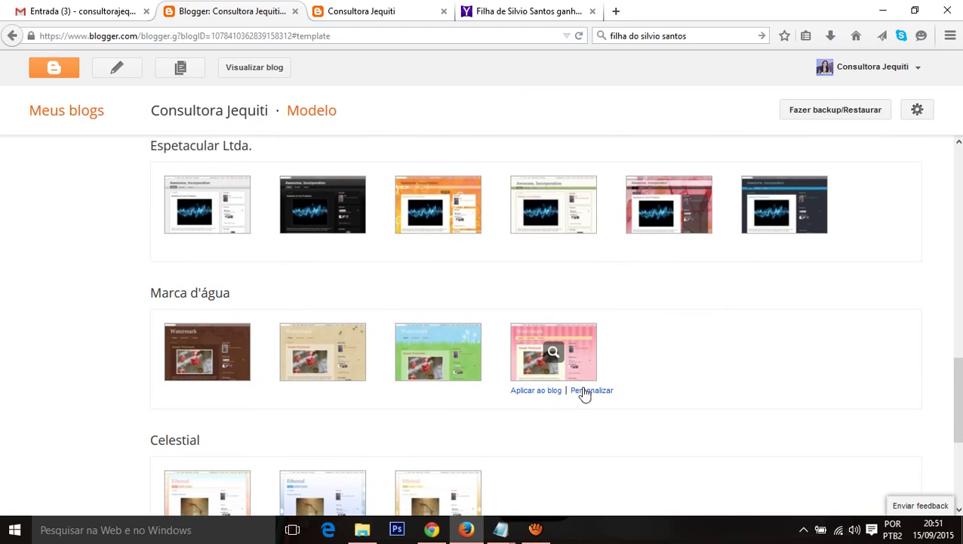
# Step: Reload the live blog to check the new template, then return to the template gallery
pyautogui.click(353, 11)
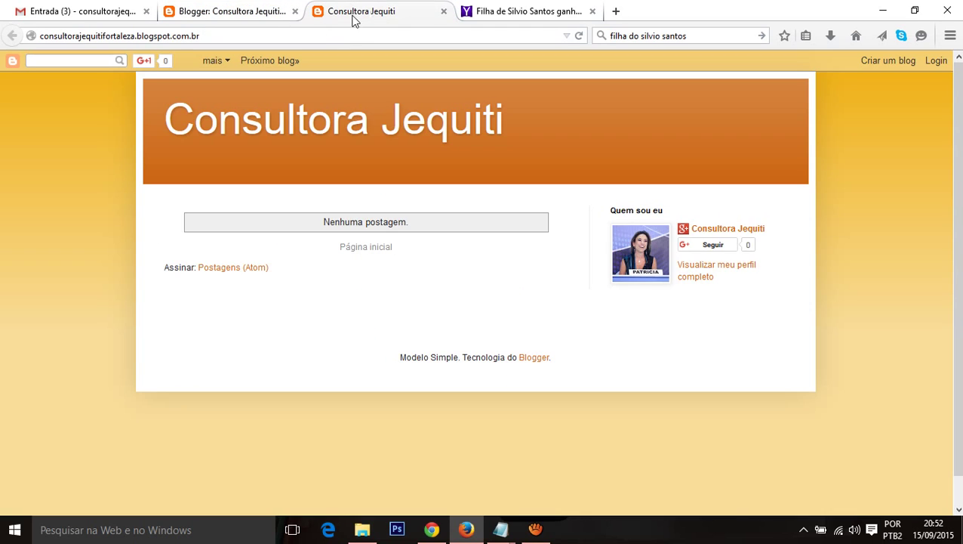
pyautogui.press('F5')
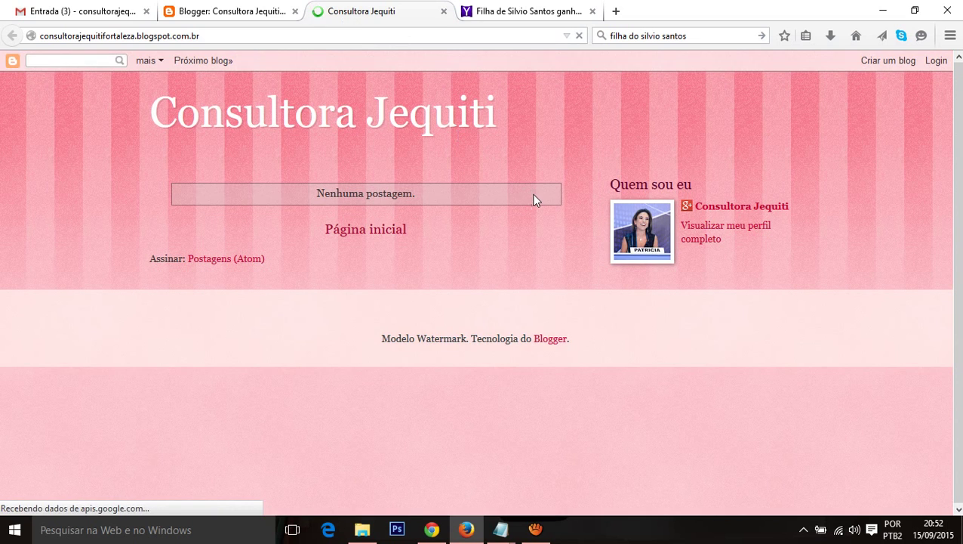
pyautogui.click(254, 9)
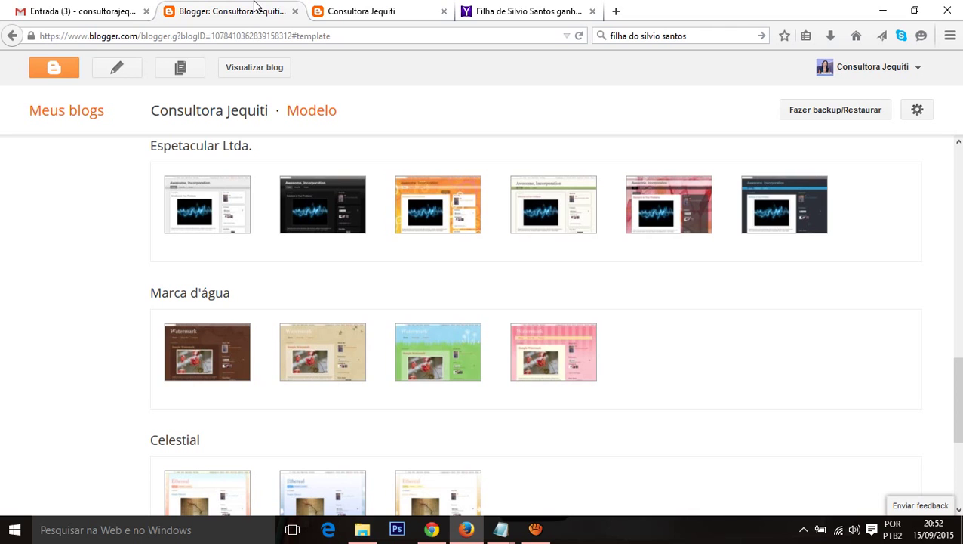
# Step: Open Personalizar under Agora no blog for the Marca d'água template
pyautogui.scroll(-2, 558, 317)
pyautogui.scroll(5, 437, 269)
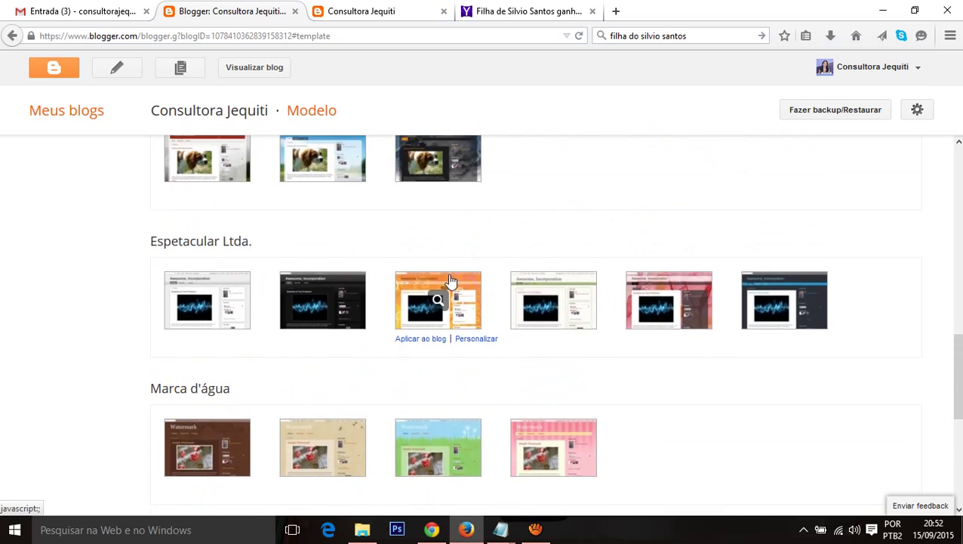
pyautogui.scroll(10, 447, 282)
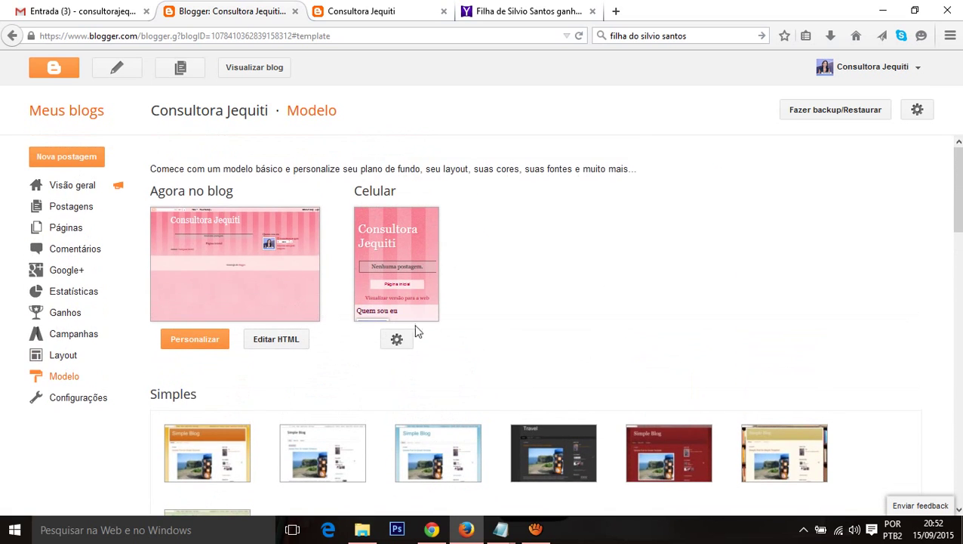
pyautogui.click(199, 343)
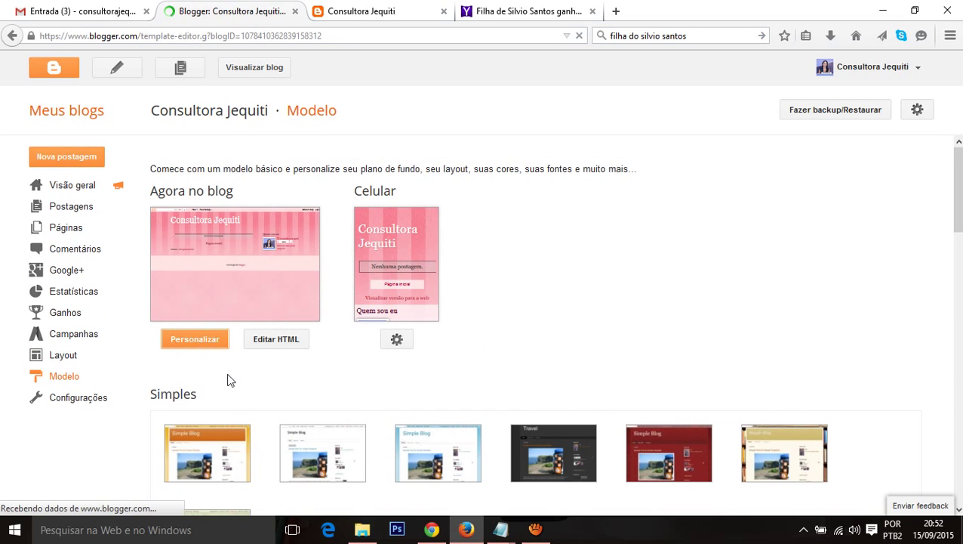
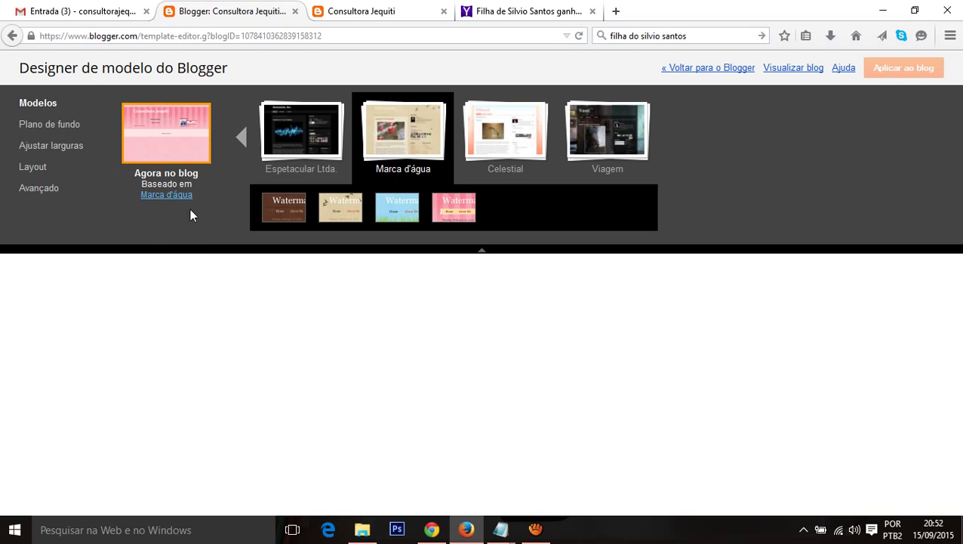
# Step: Check the width settings: 960 px for the whole blog and 310 px for the right sidebar
pyautogui.scroll(-2, 474, 404)
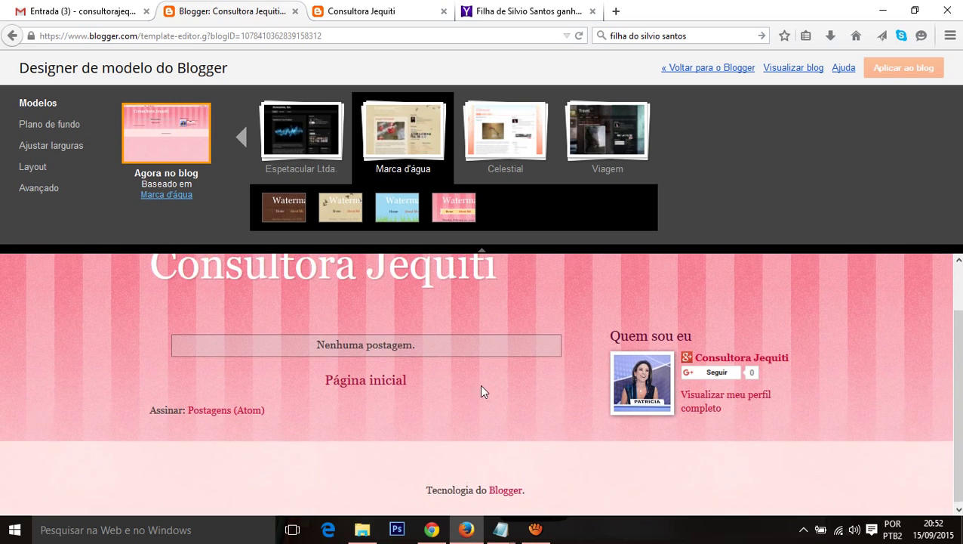
pyautogui.scroll(2, 482, 391)
pyautogui.click(42, 123)
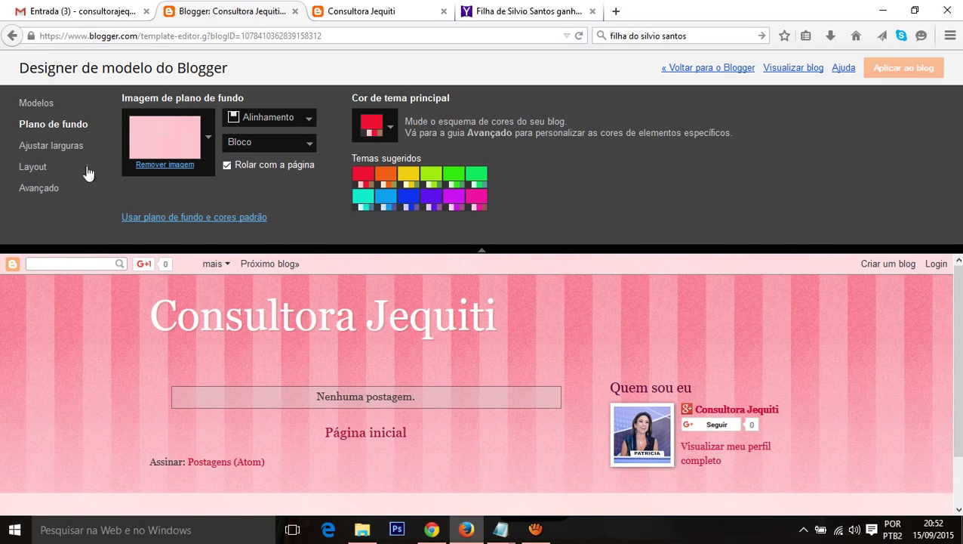
pyautogui.click(51, 145)
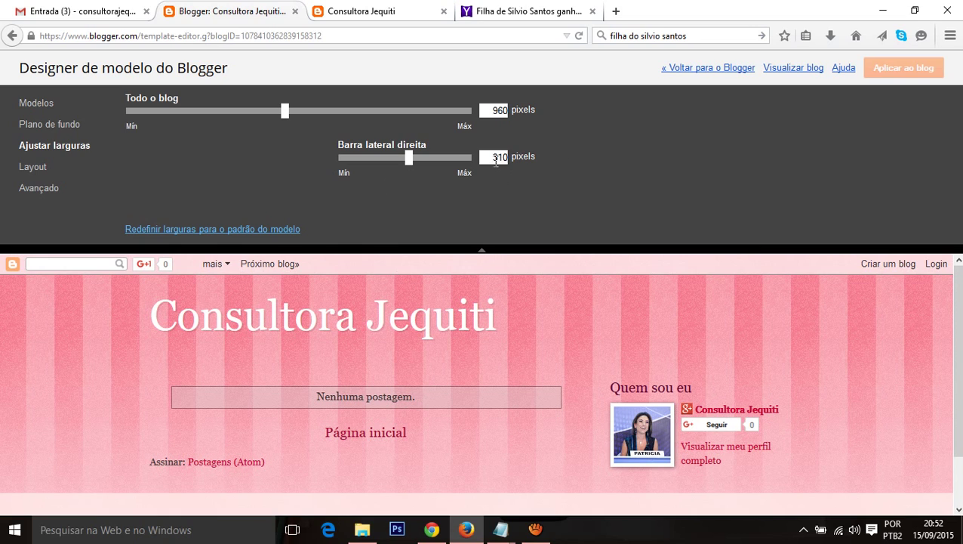
pyautogui.moveTo(487, 156); pyautogui.dragTo(504, 155)
pyautogui.click(484, 158)
# Step: Work out 960 − 310 = 650 in Windows Calculator, then close it
pyautogui.click(86, 536)
pyautogui.write('calc')
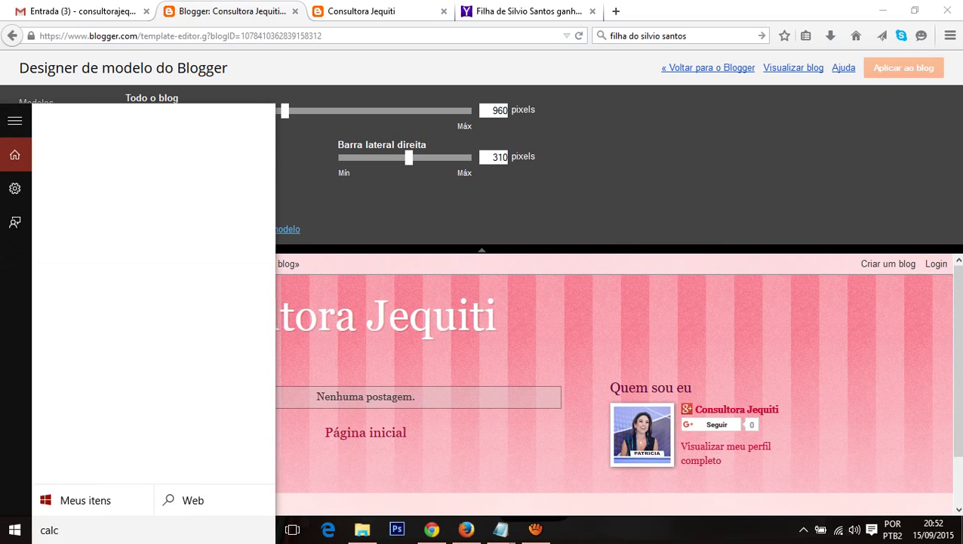
pyautogui.press('Return')
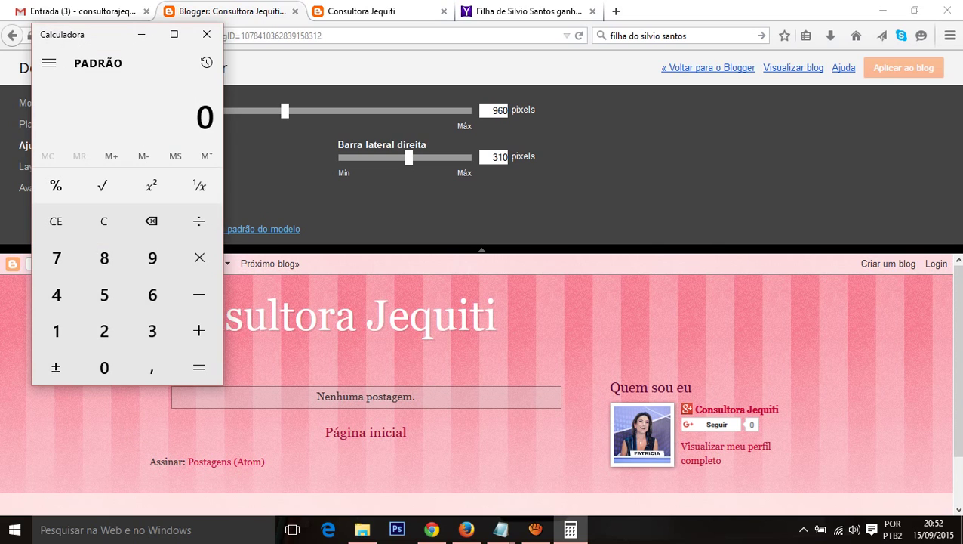
pyautogui.write('960')
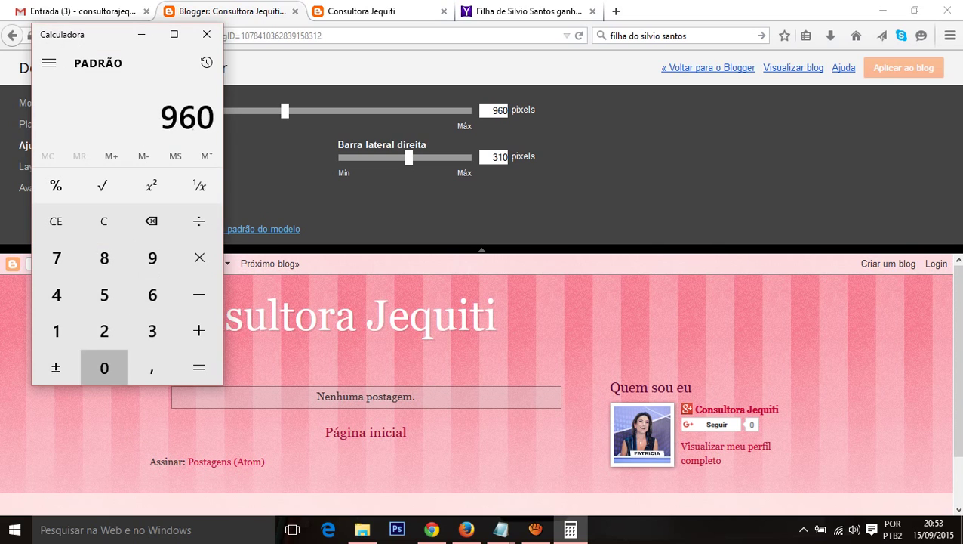
pyautogui.press('-')
pyautogui.write('310')
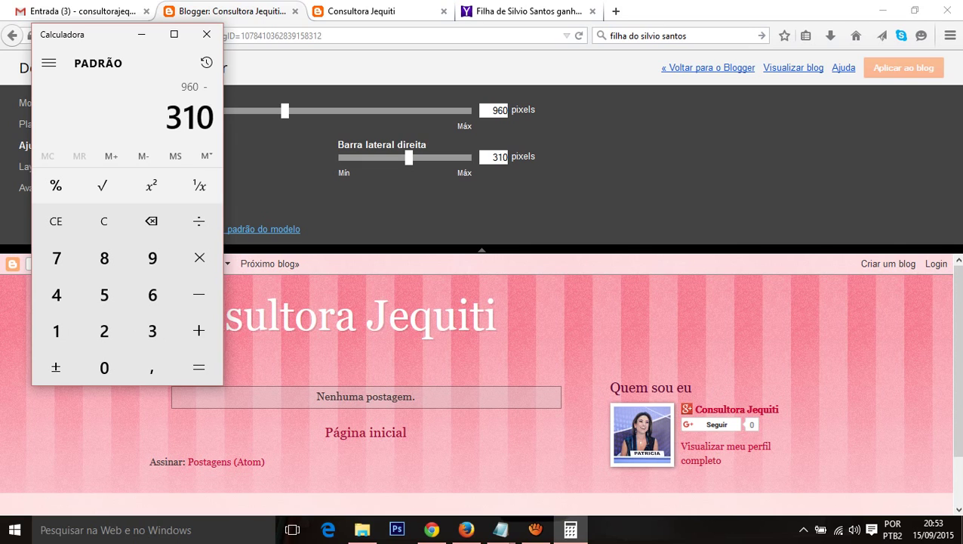
pyautogui.press('Return')
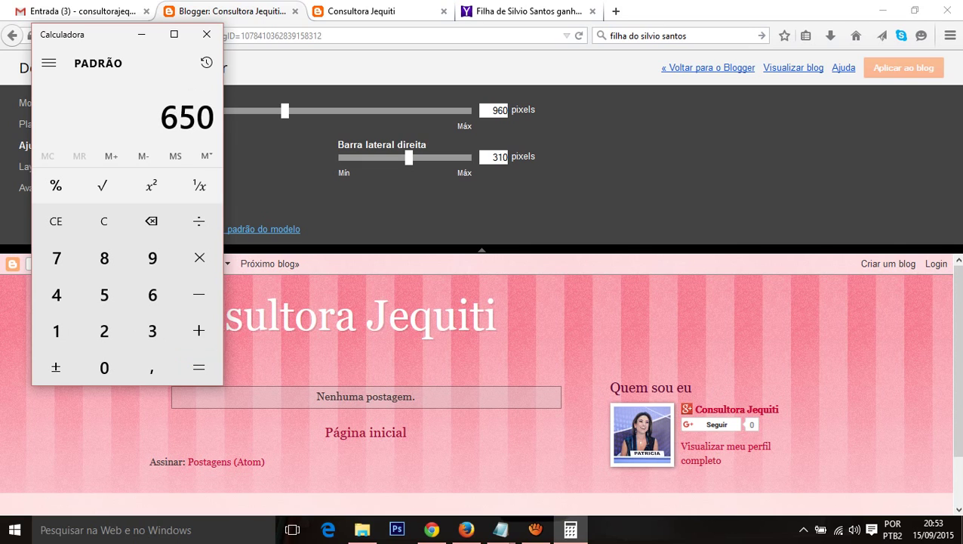
pyautogui.click(207, 34)
pyautogui.scroll(-2, 348, 378)
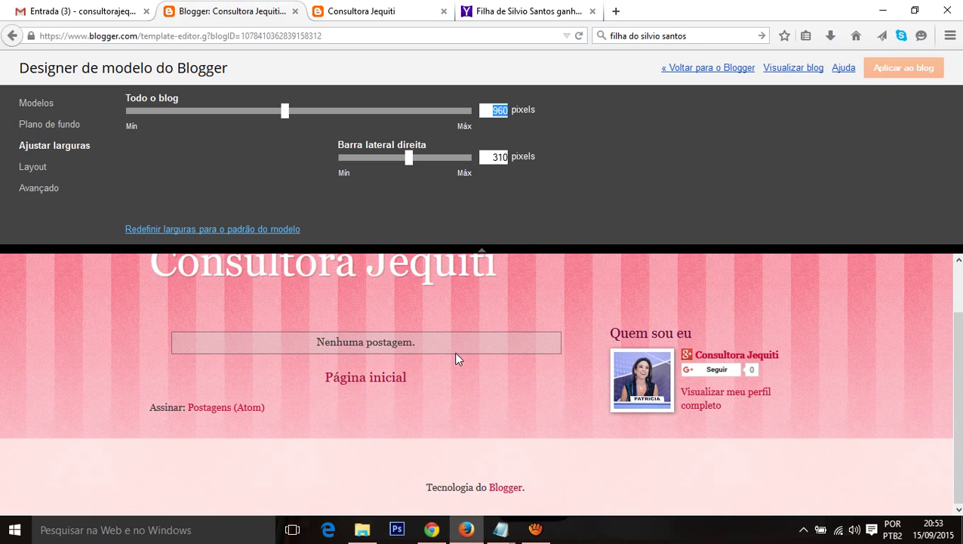
# Step: Open the Avançado font and colour settings from the Layout section of Template Designer
pyautogui.click(25, 173)
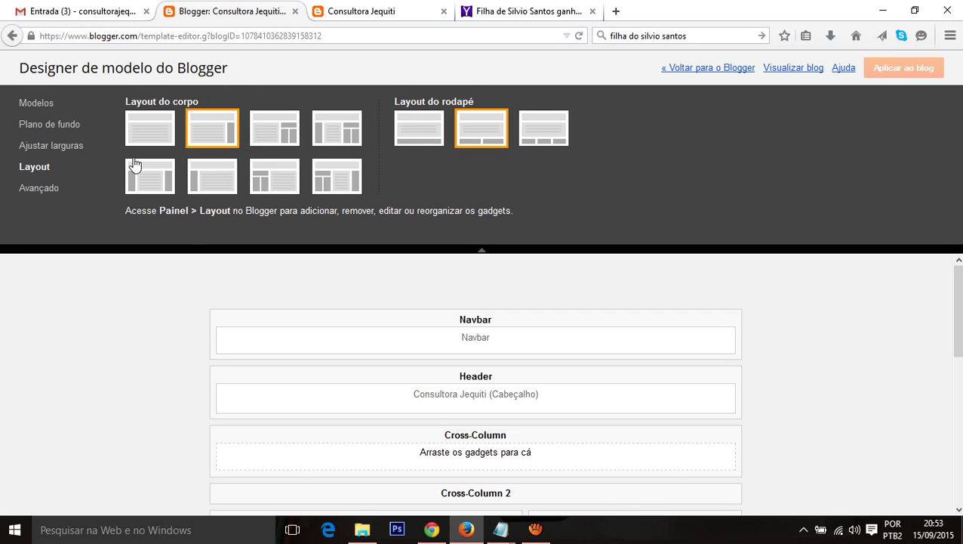
pyautogui.click(44, 190)
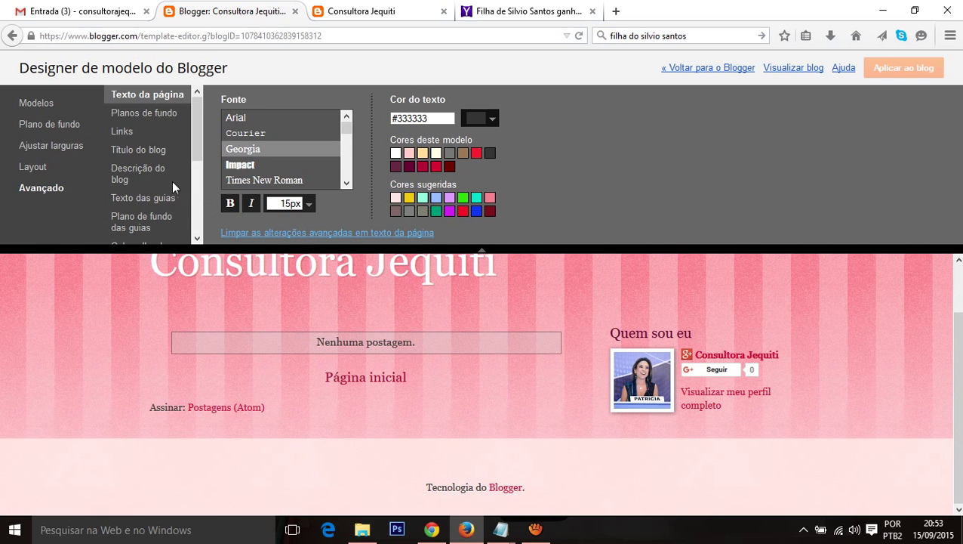
pyautogui.scroll(2, 386, 282)
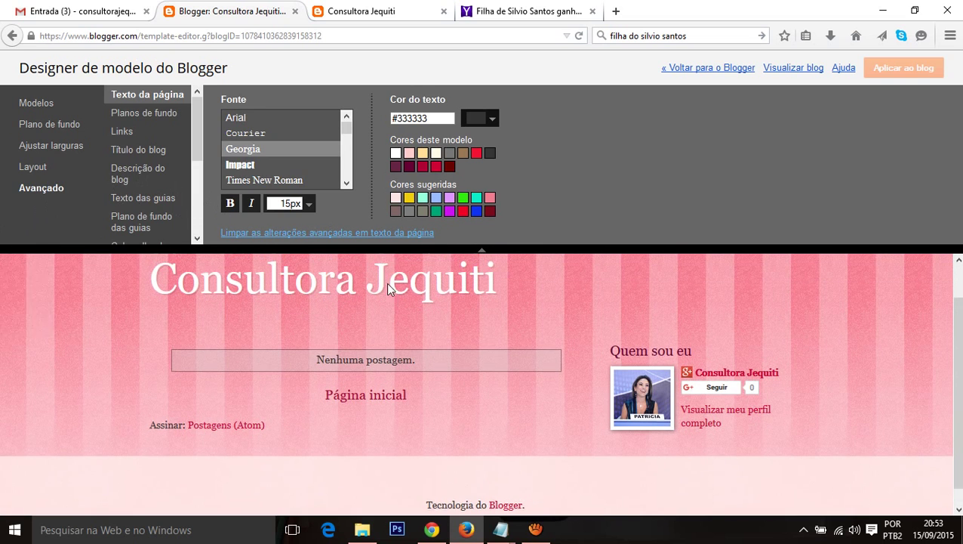
pyautogui.scroll(-1, 146, 163)
# Step: Set the Título do blog font to Crafty Girls and apply the template to the blog
pyautogui.click(138, 121)
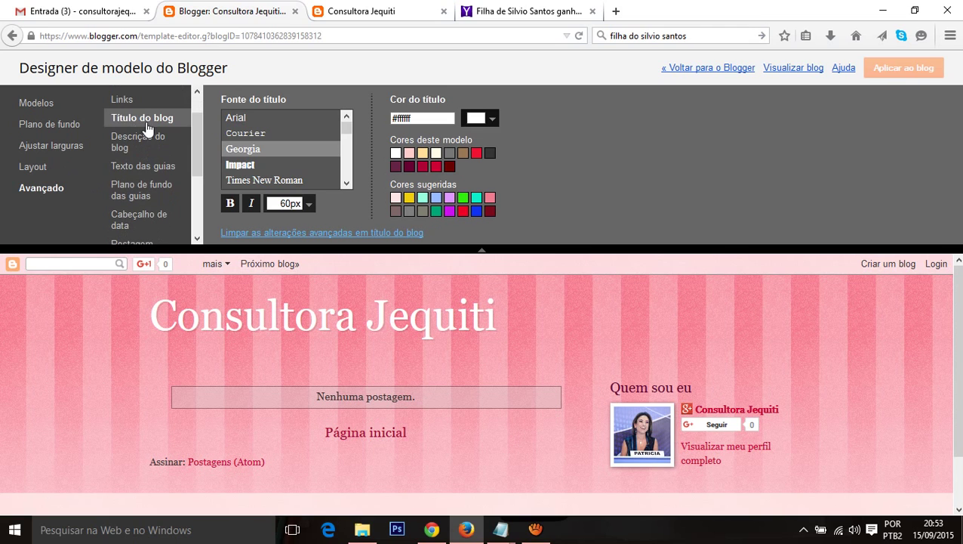
pyautogui.scroll(-6, 281, 149)
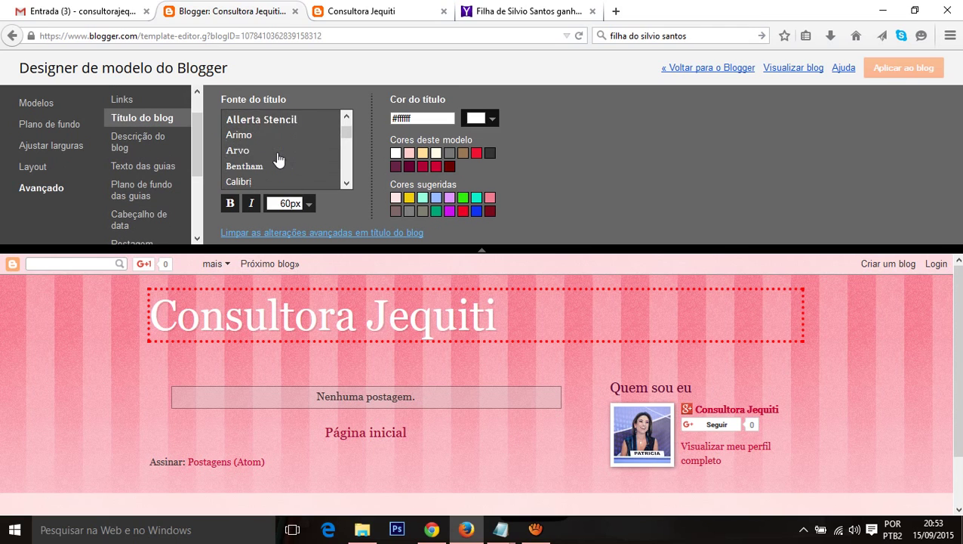
pyautogui.scroll(-1, 274, 147)
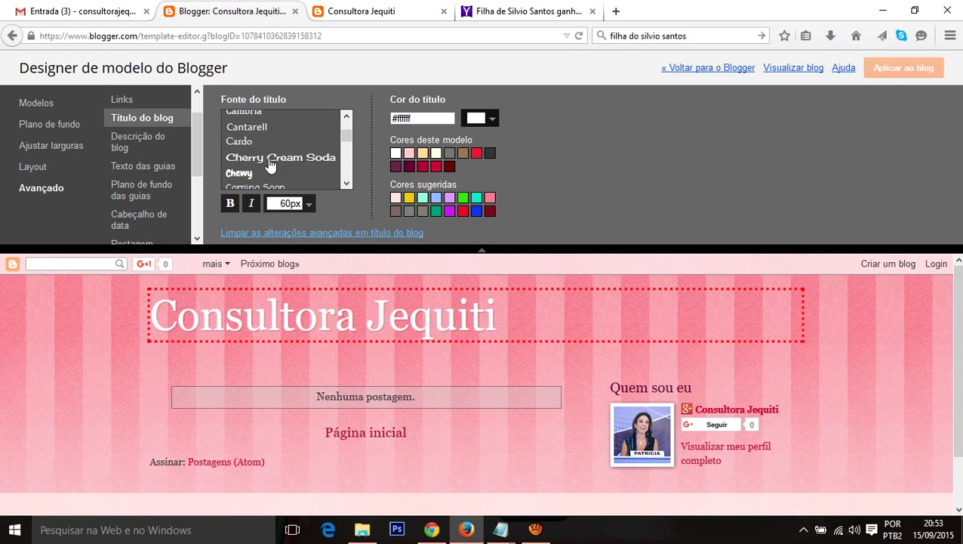
pyautogui.scroll(-1, 250, 158)
pyautogui.click(240, 140)
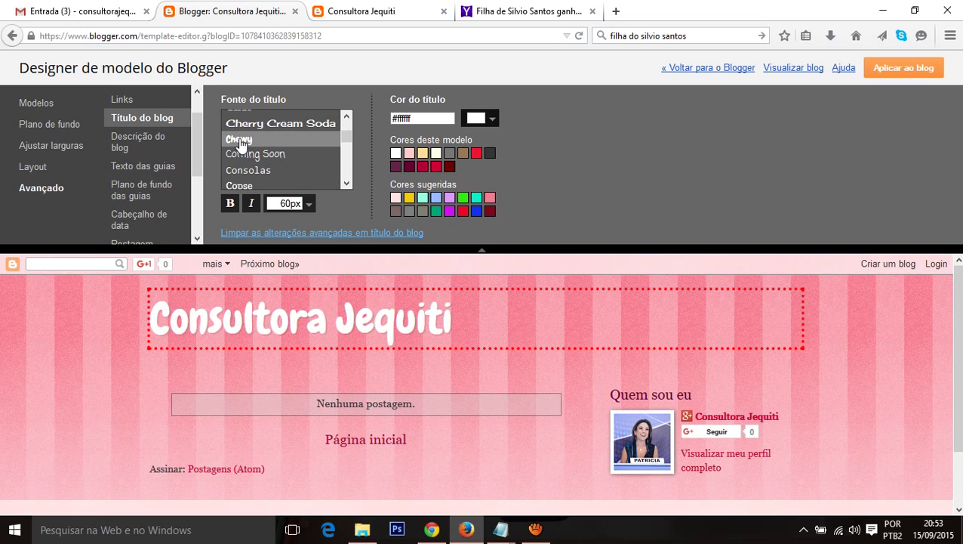
pyautogui.scroll(-2, 246, 148)
pyautogui.scroll(-2, 256, 144)
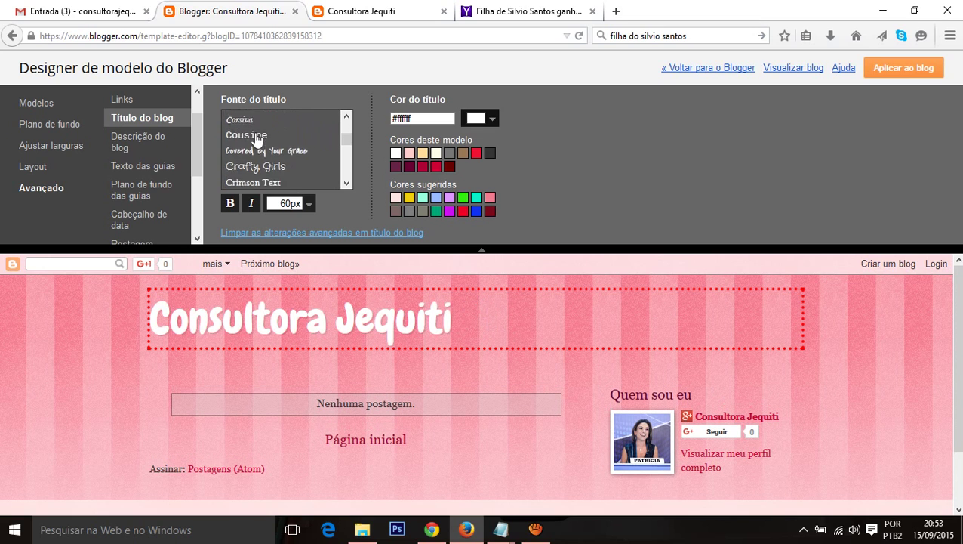
pyautogui.scroll(1, 263, 159)
pyautogui.click(266, 165)
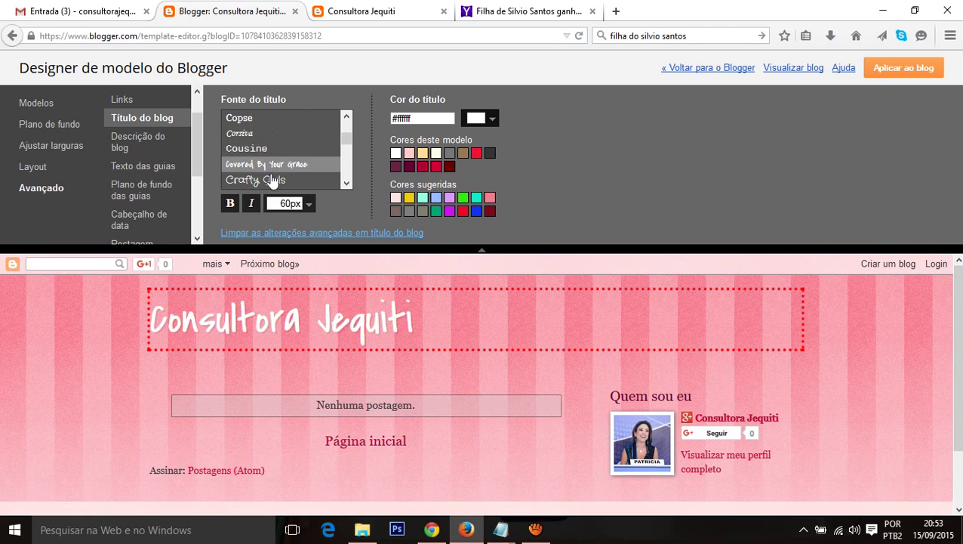
pyautogui.click(264, 183)
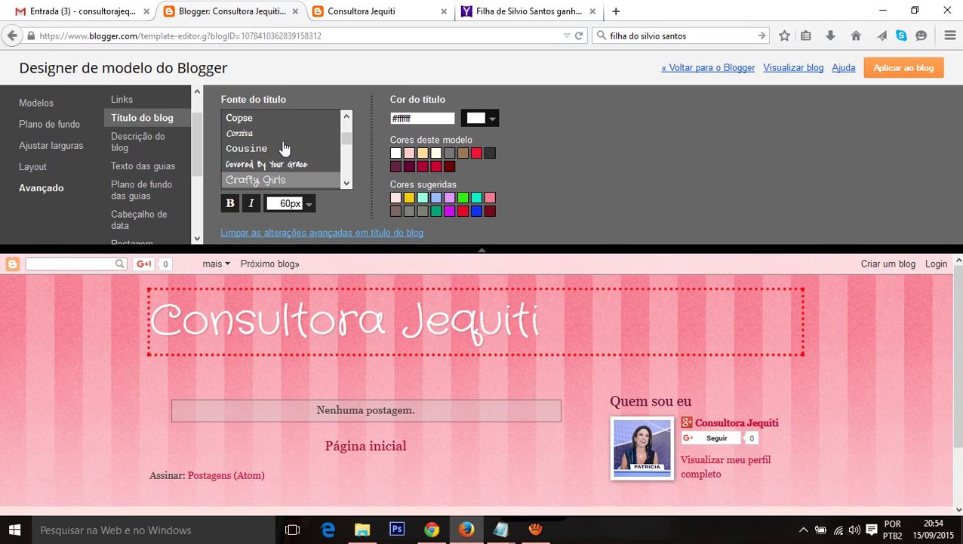
pyautogui.click(122, 147)
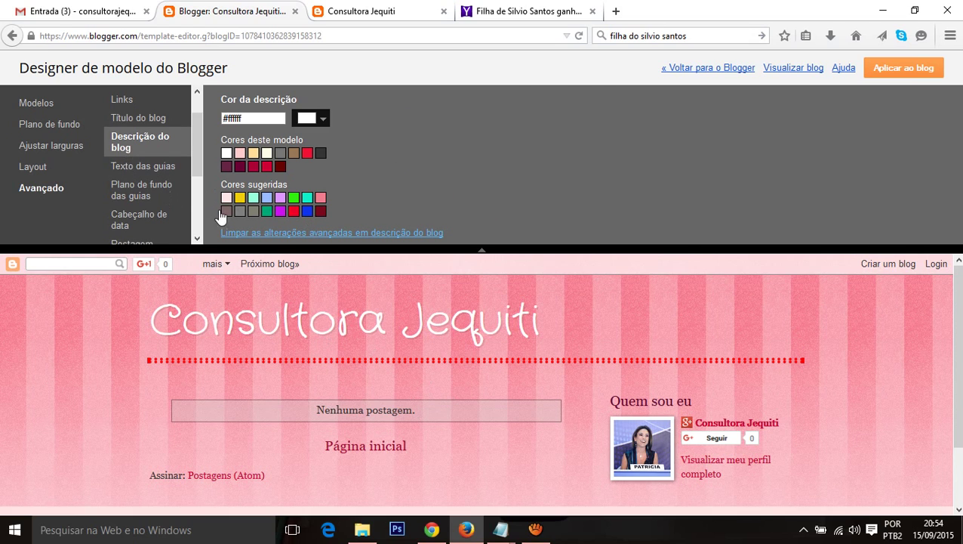
pyautogui.click(888, 70)
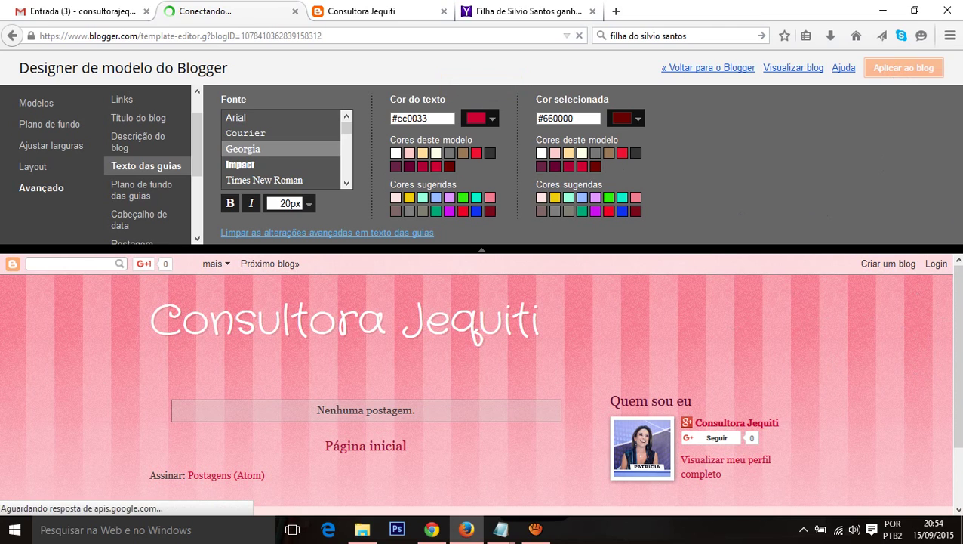
# Step: Reload the live blog to check 'Consultora Jequiti' in the new font, then return to the dashboard
pyautogui.click(715, 76)
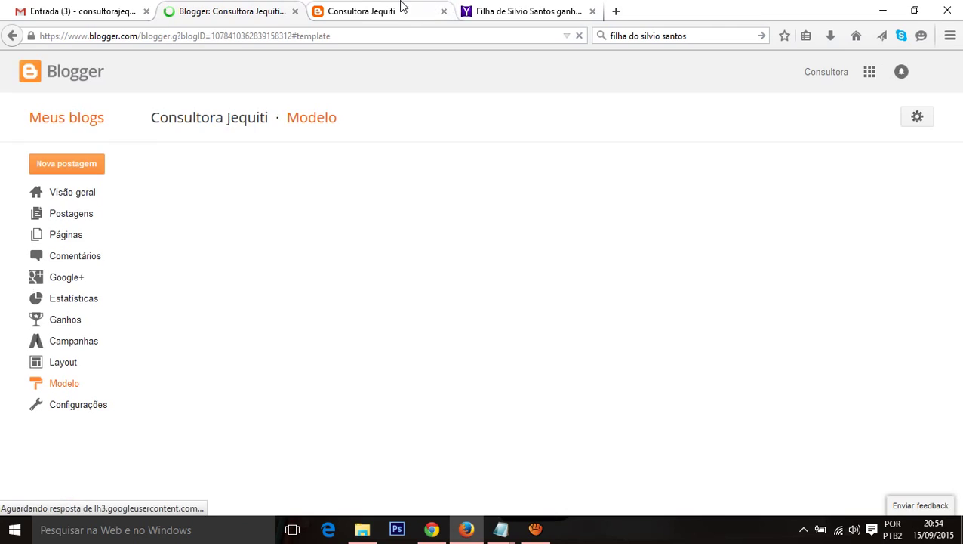
pyautogui.click(369, 12)
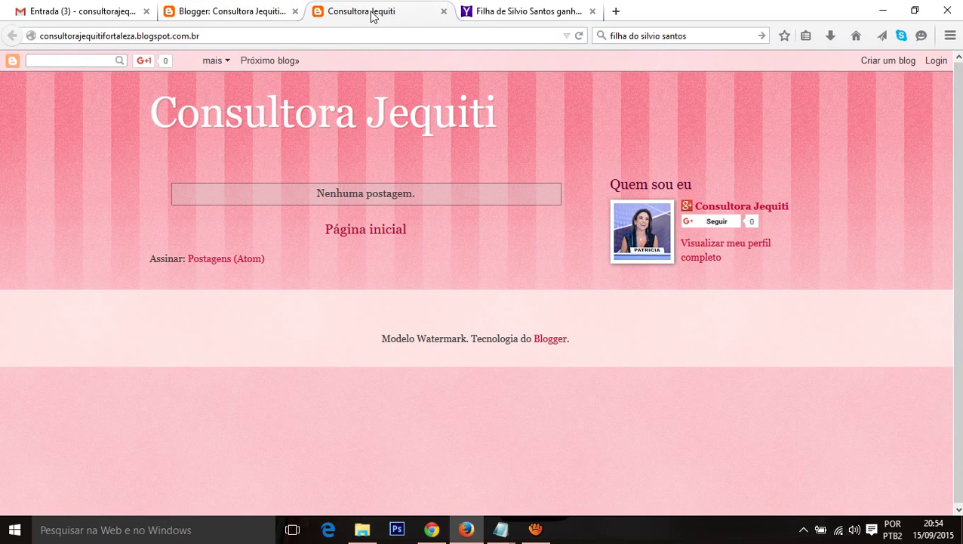
pyautogui.press('F5')
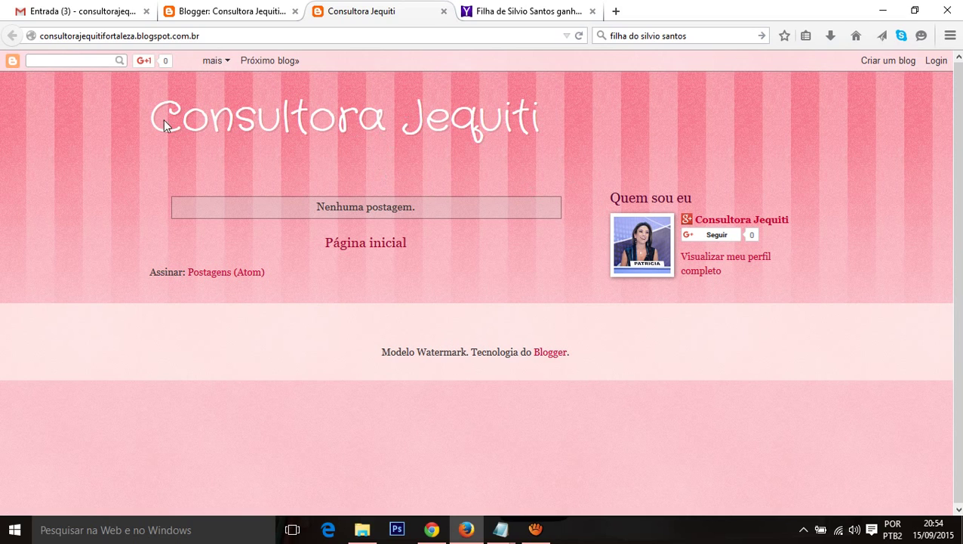
pyautogui.moveTo(162, 114); pyautogui.dragTo(537, 118)
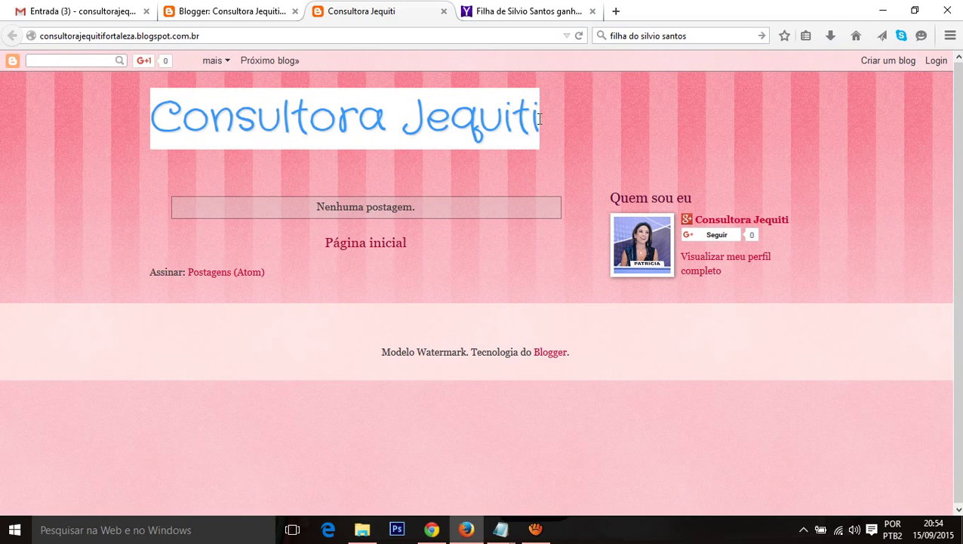
pyautogui.click(347, 162)
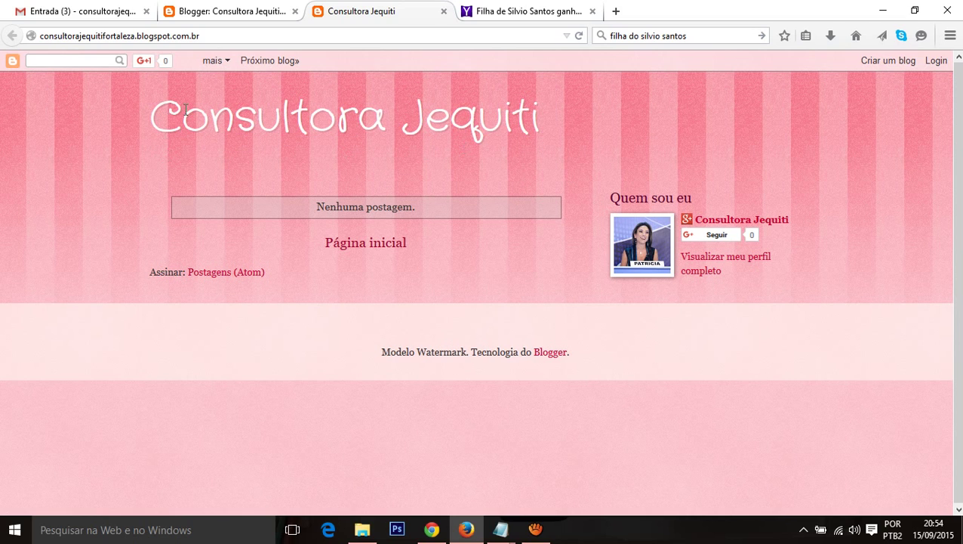
pyautogui.click(224, 9)
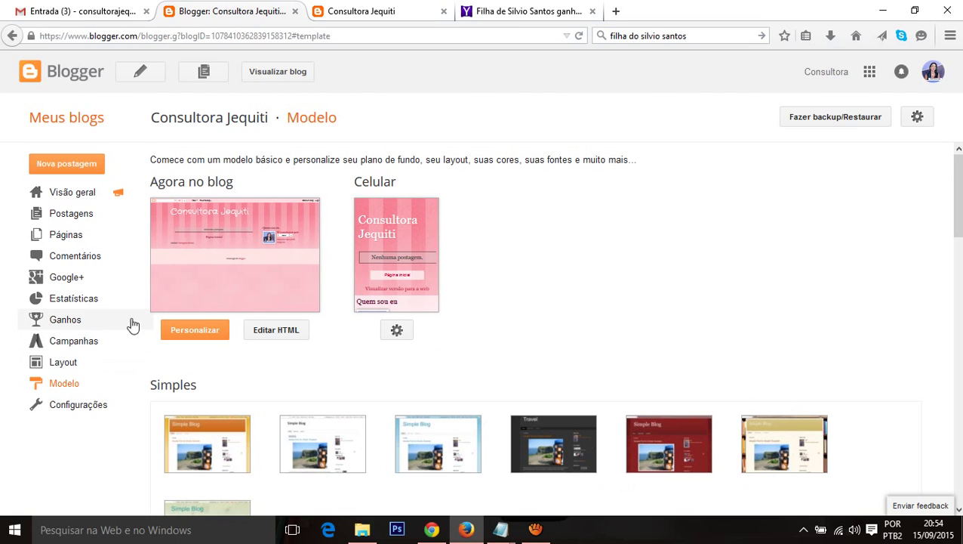
# Step: Set the Navbar gadget to Desativado in Layout and save it
pyautogui.click(63, 365)
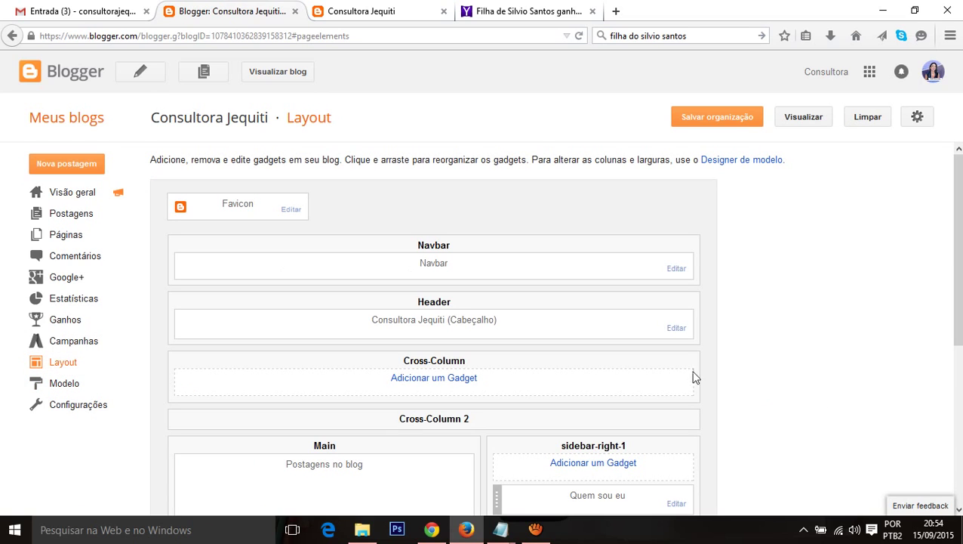
pyautogui.click(677, 269)
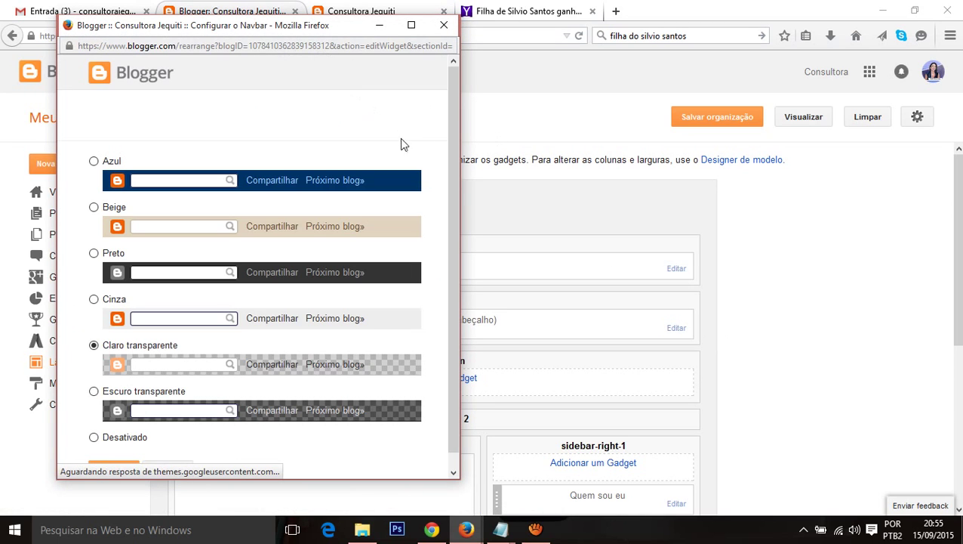
pyautogui.scroll(-1, 235, 336)
pyautogui.click(94, 424)
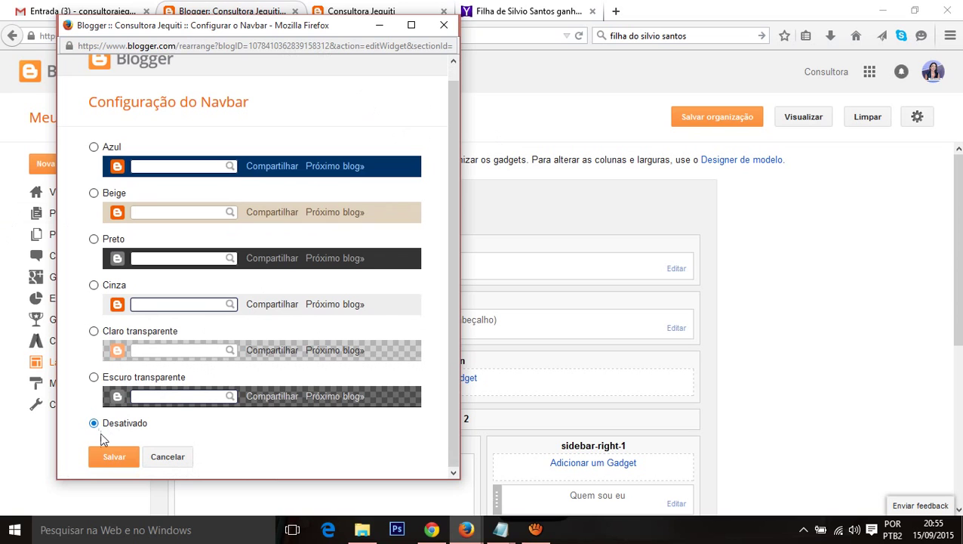
pyautogui.click(113, 458)
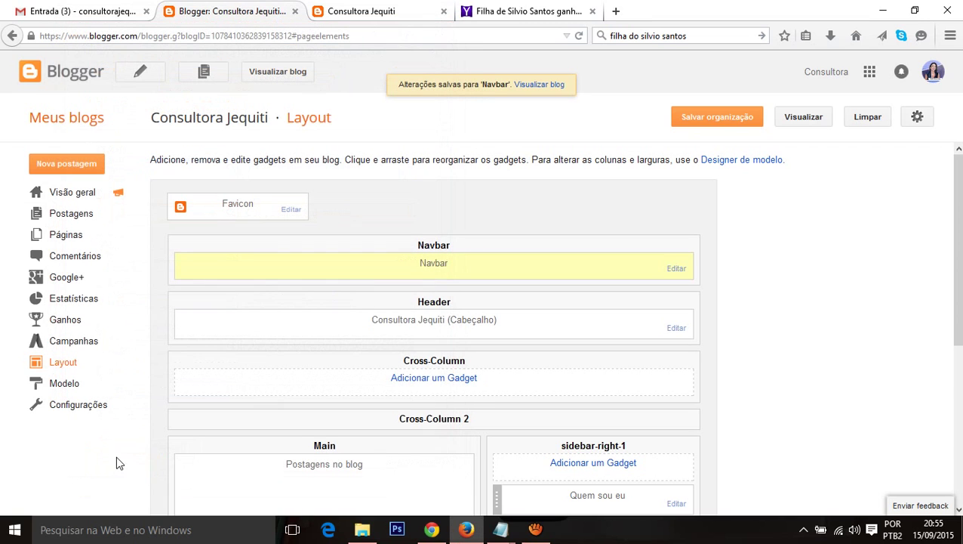
# Step: Reload the live blog to confirm the navbar is gone
pyautogui.click(362, 11)
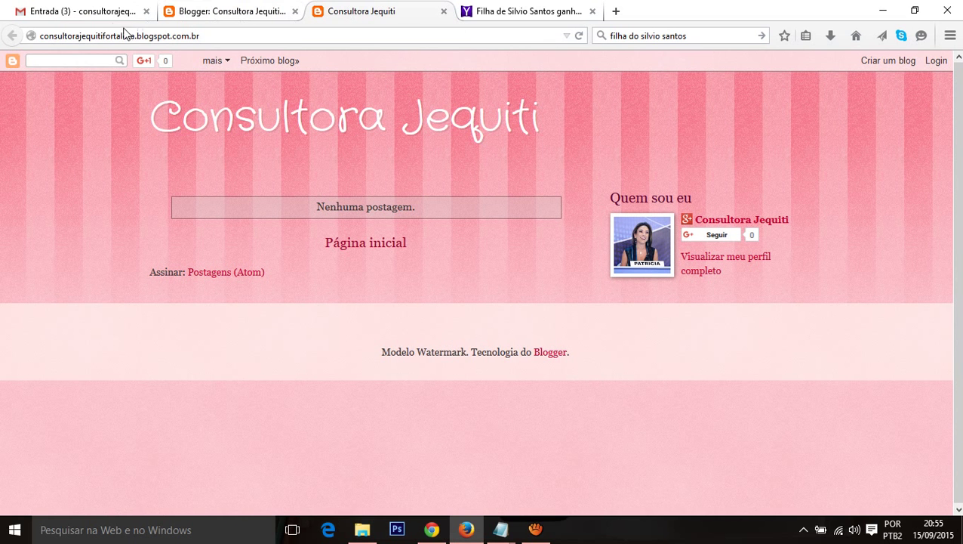
pyautogui.click(365, 40)
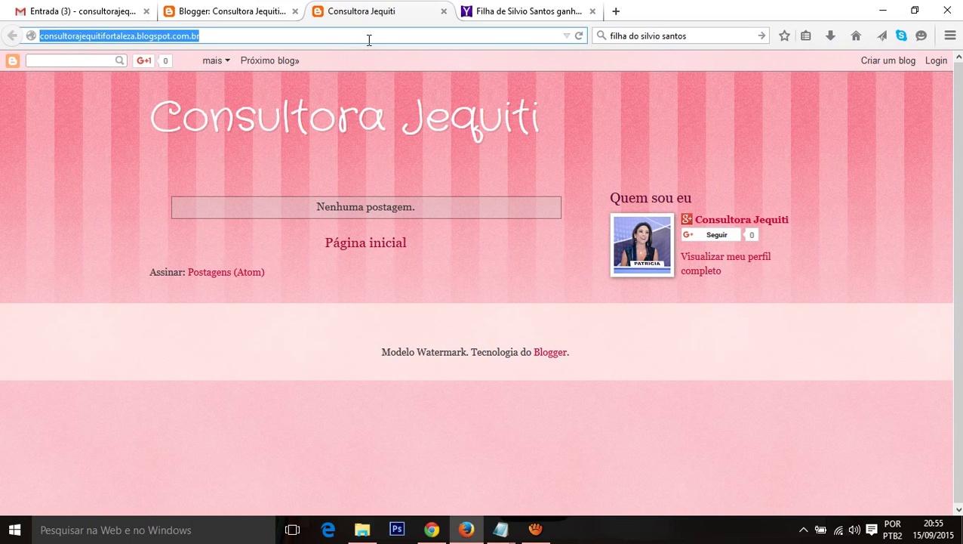
pyautogui.press('Return')
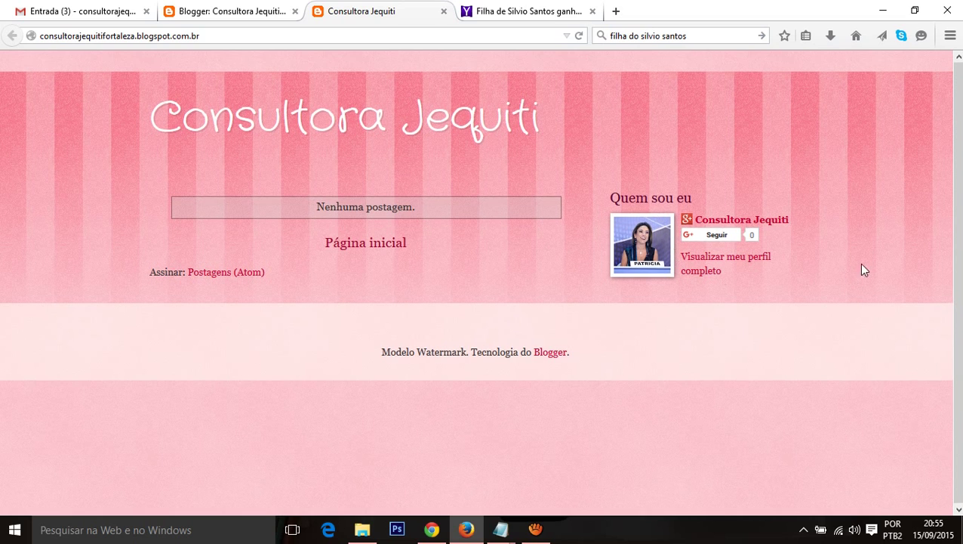
# Step: Return to the Layout page and scroll through its gadget sections
pyautogui.click(228, 11)
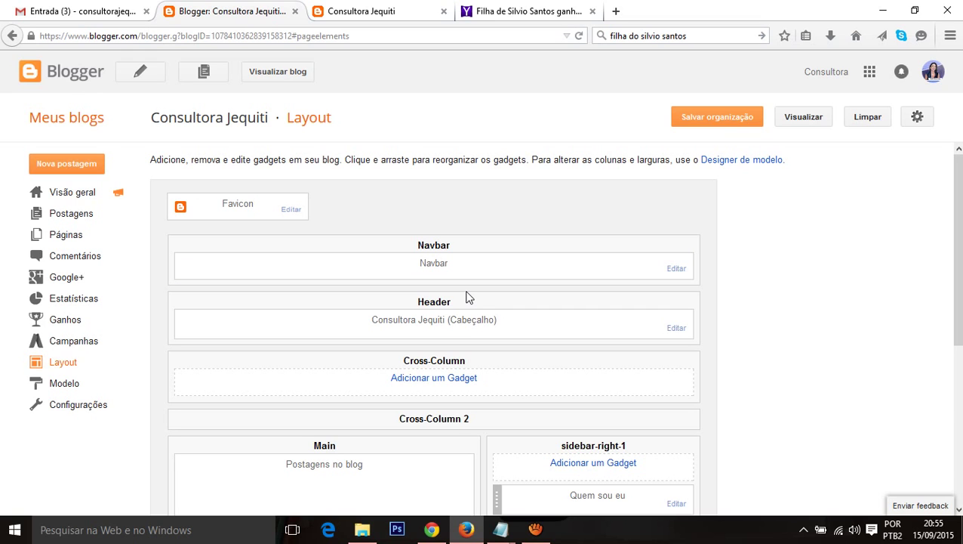
pyautogui.scroll(-5, 525, 333)
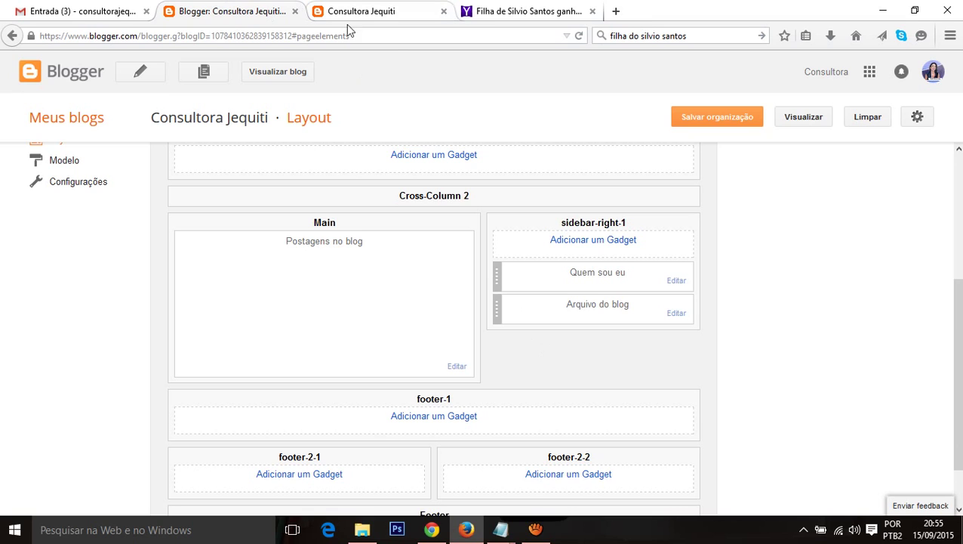
pyautogui.scroll(1, 352, 322)
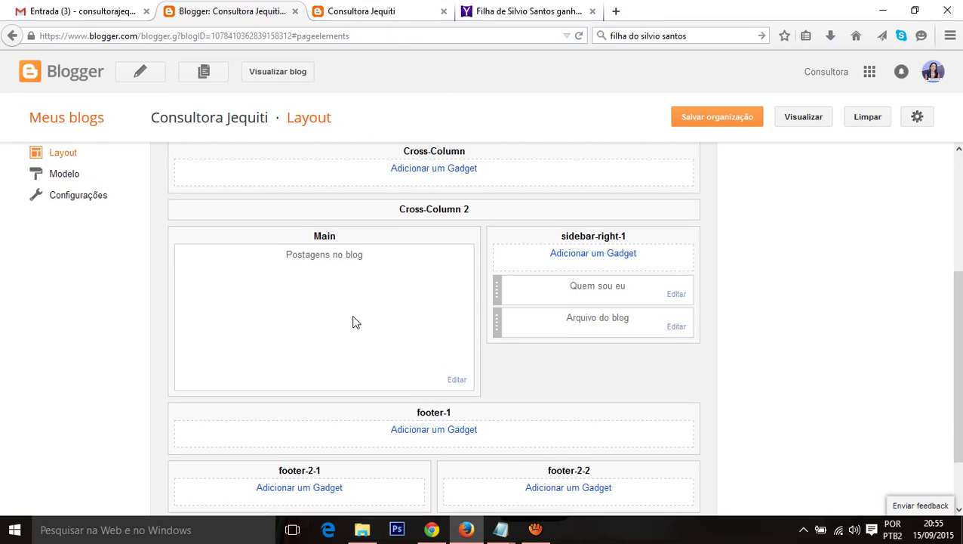
pyautogui.scroll(1, 352, 322)
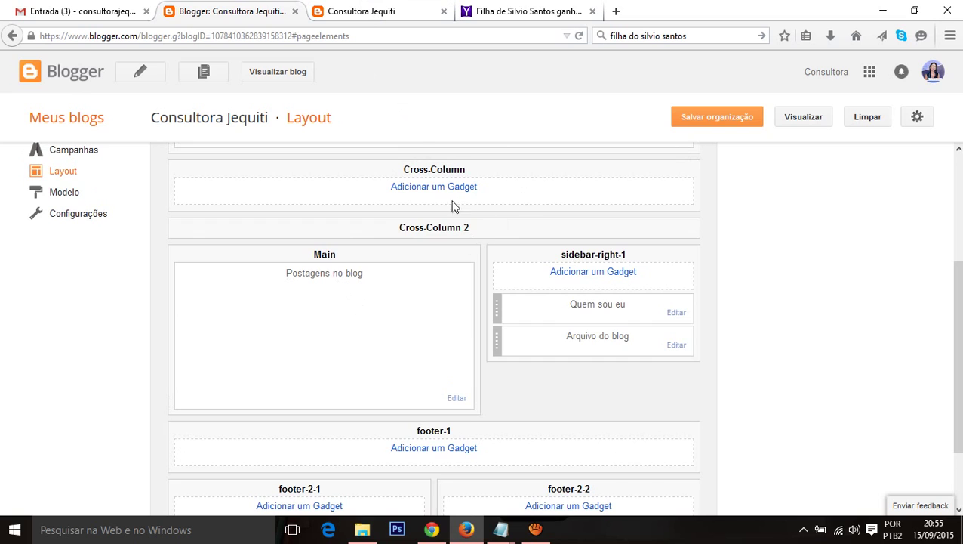
pyautogui.scroll(5, 453, 206)
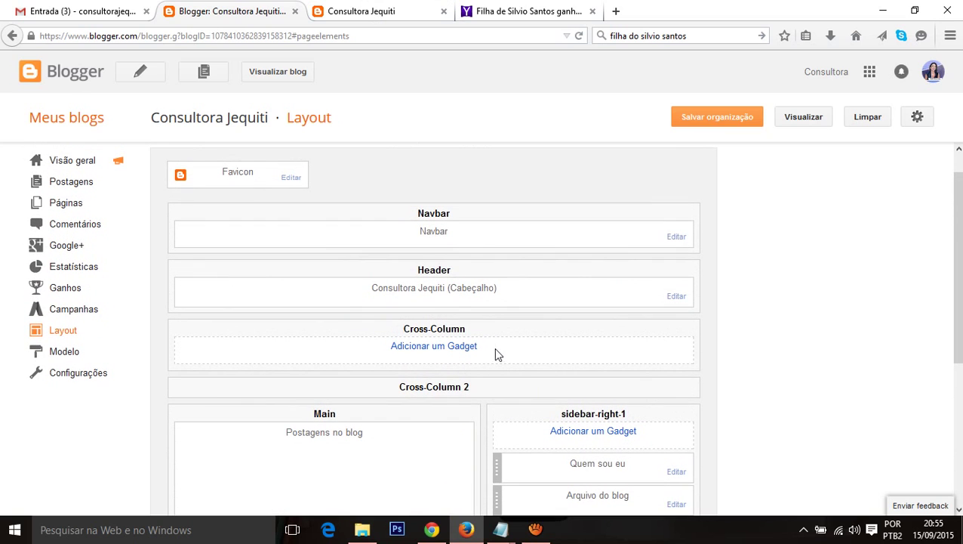
# Step: Add a Páginas gadget to the Cross-Column area from the gadget list
pyautogui.click(435, 346)
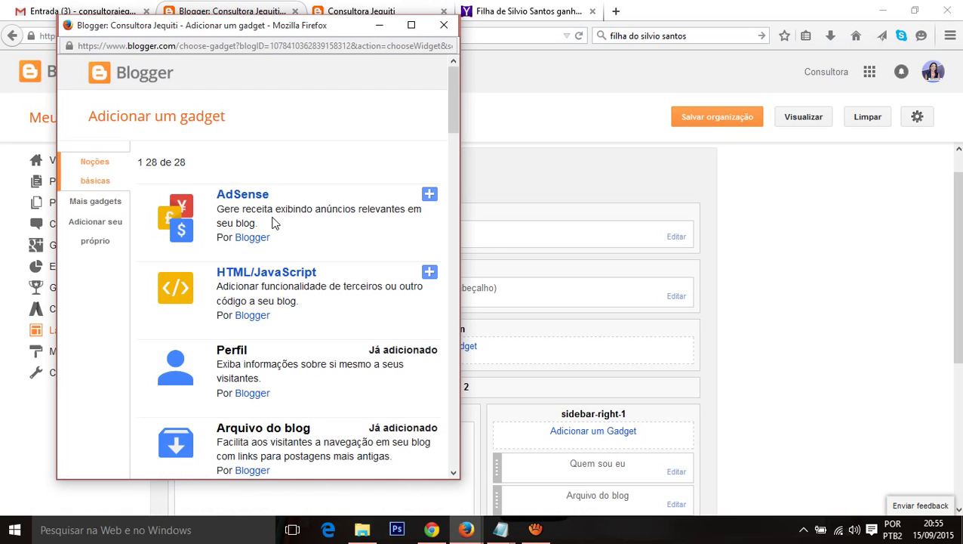
pyautogui.scroll(-4, 302, 232)
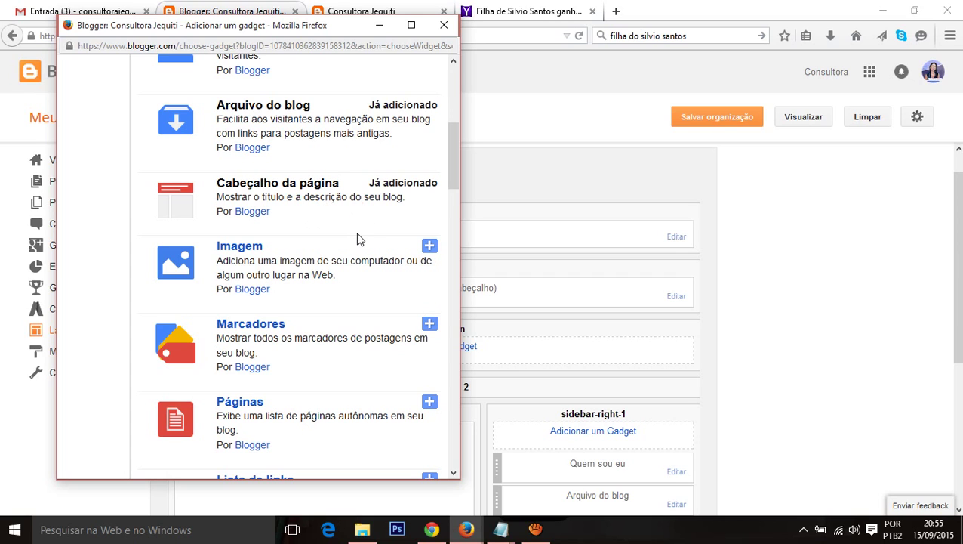
pyautogui.scroll(-2, 351, 249)
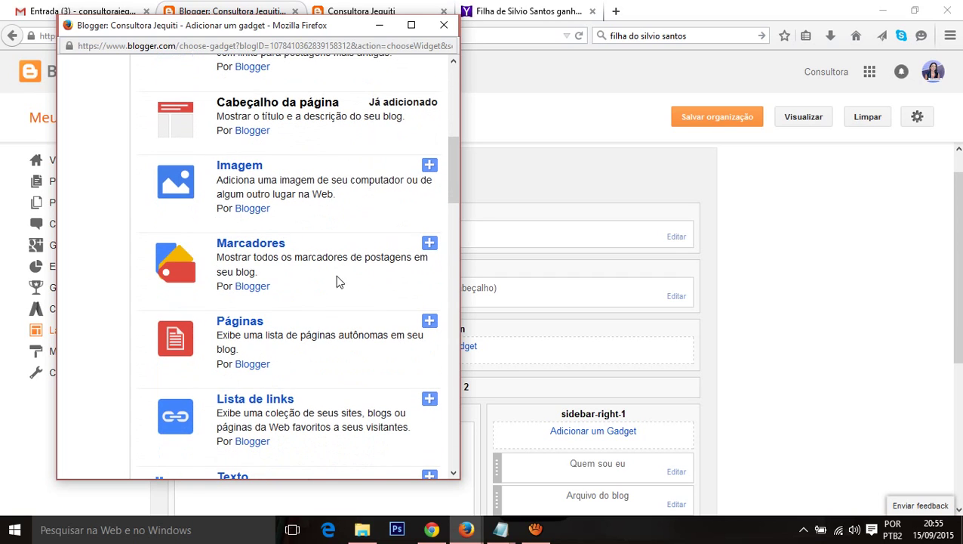
pyautogui.click(429, 320)
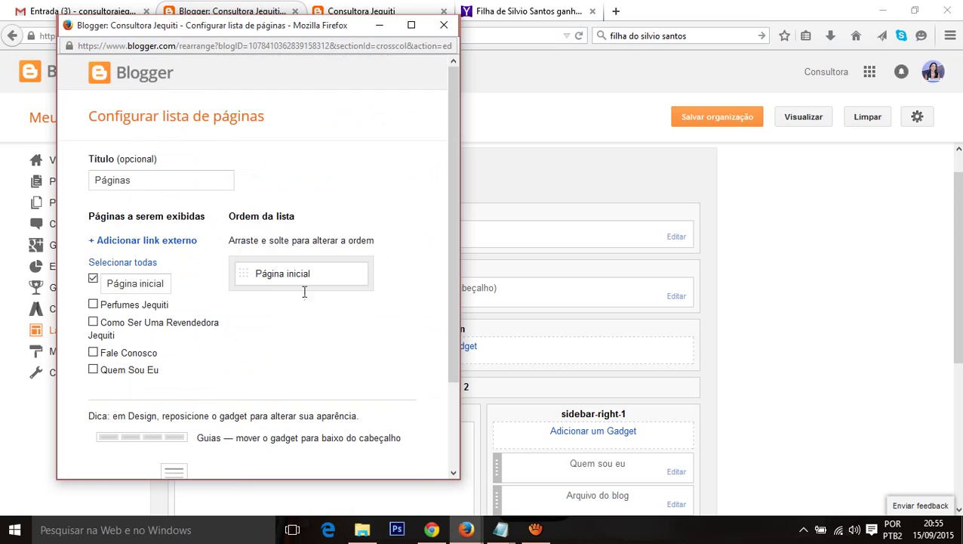
# Step: Tick Quem Sou Eu, Fale Conosco, Perfumes Jequiti and Como Ser Uma Revendedora Jequiti in the page list
pyautogui.click(93, 306)
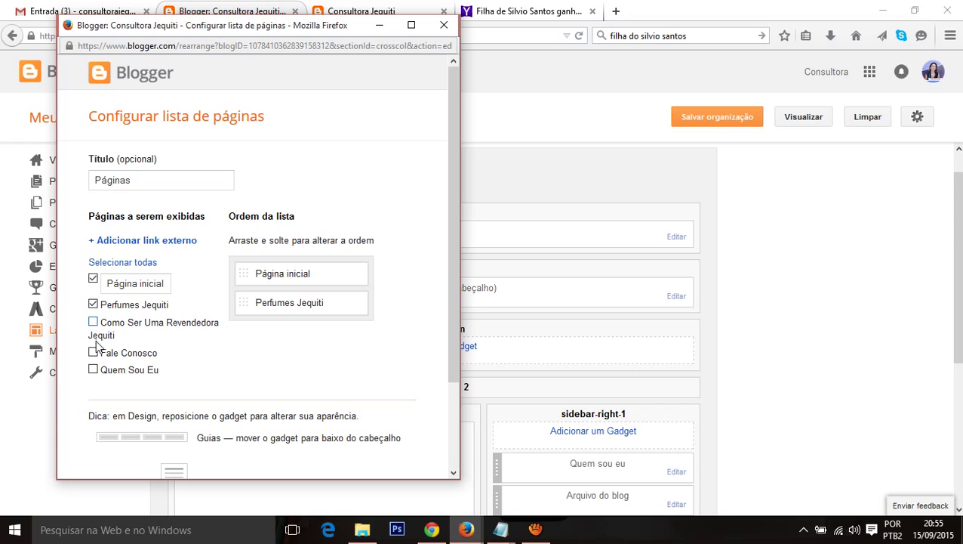
pyautogui.click(93, 305)
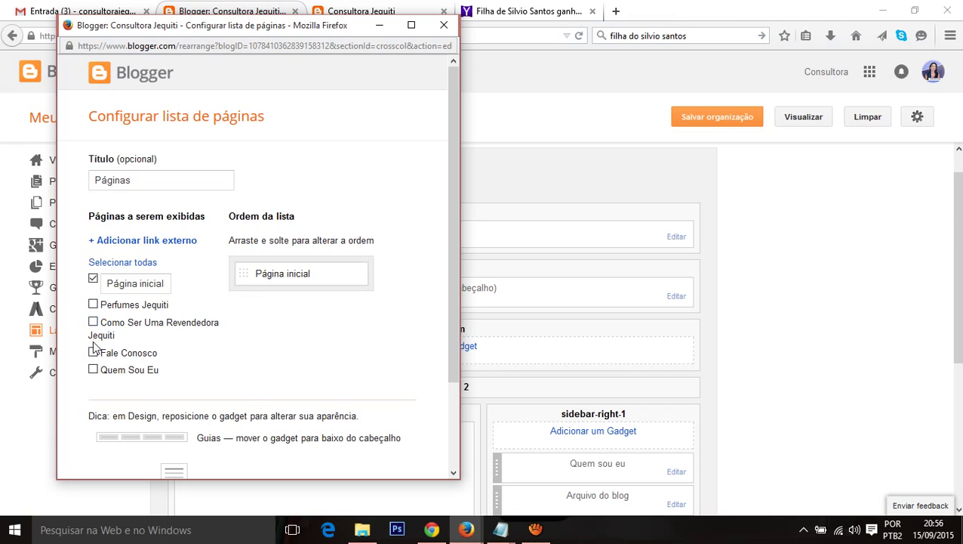
pyautogui.click(92, 353)
pyautogui.click(93, 352)
pyautogui.click(93, 369)
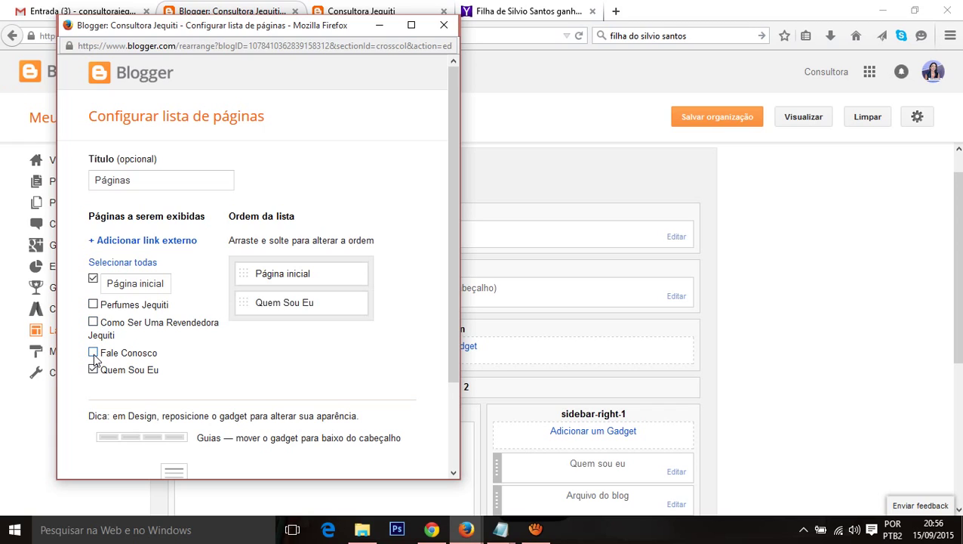
pyautogui.click(93, 352)
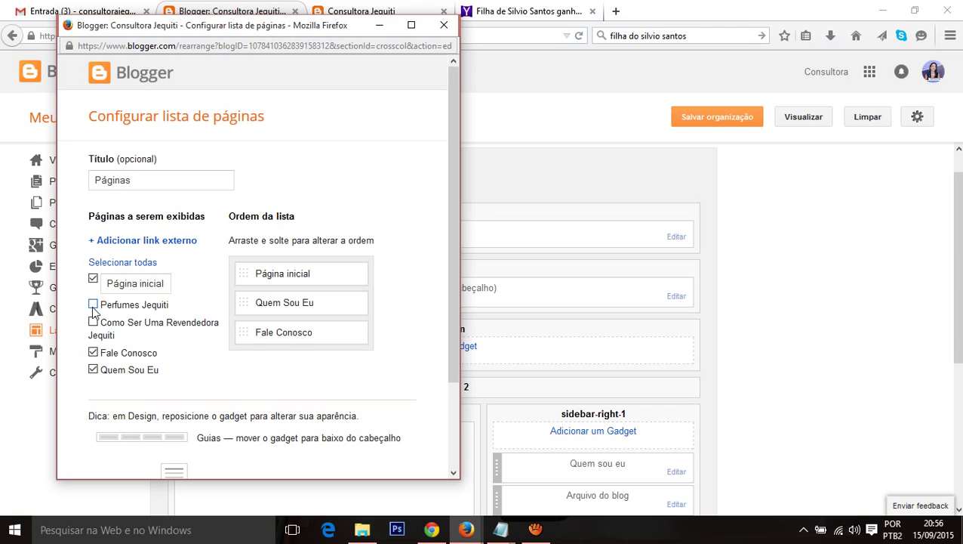
pyautogui.click(93, 305)
pyautogui.click(95, 323)
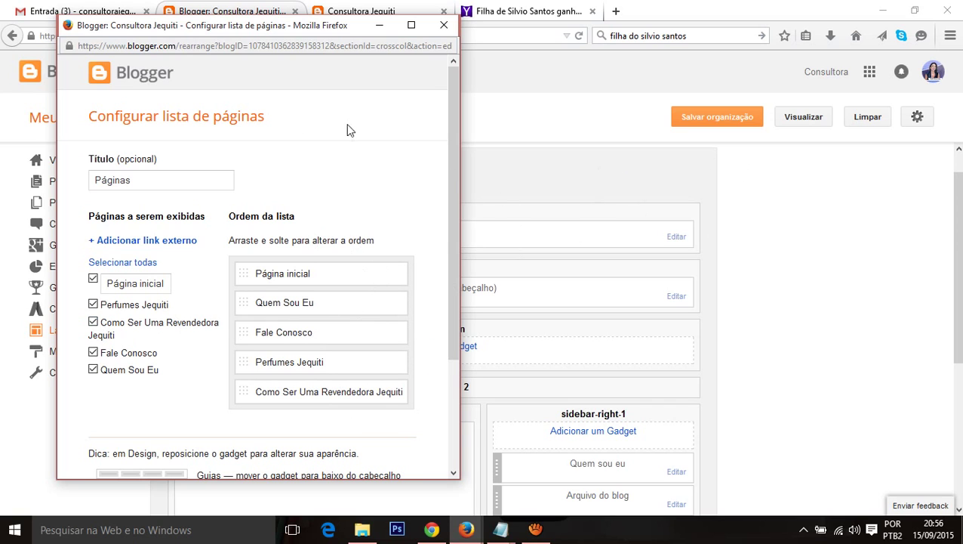
# Step: Save the Páginas gadget and the layout arrangement
pyautogui.scroll(-4, 399, 210)
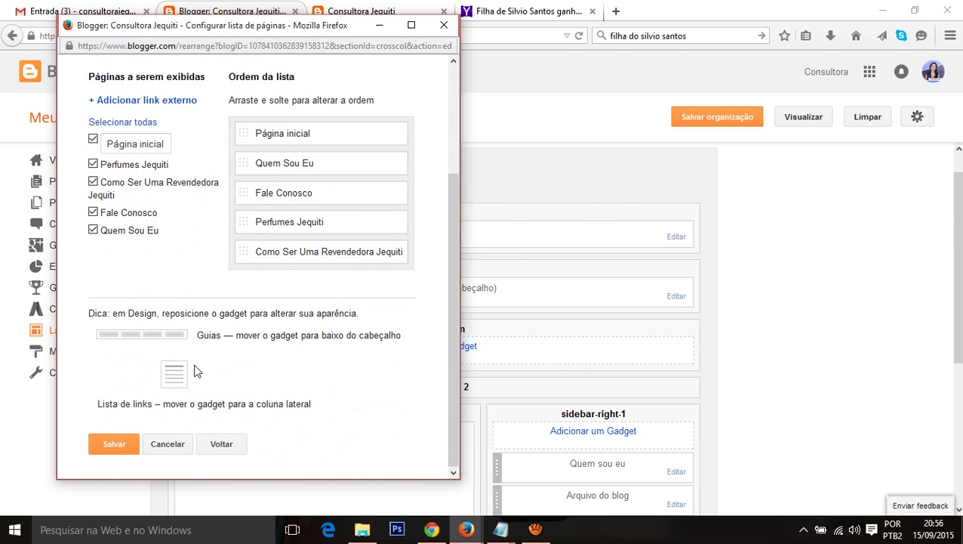
pyautogui.click(114, 447)
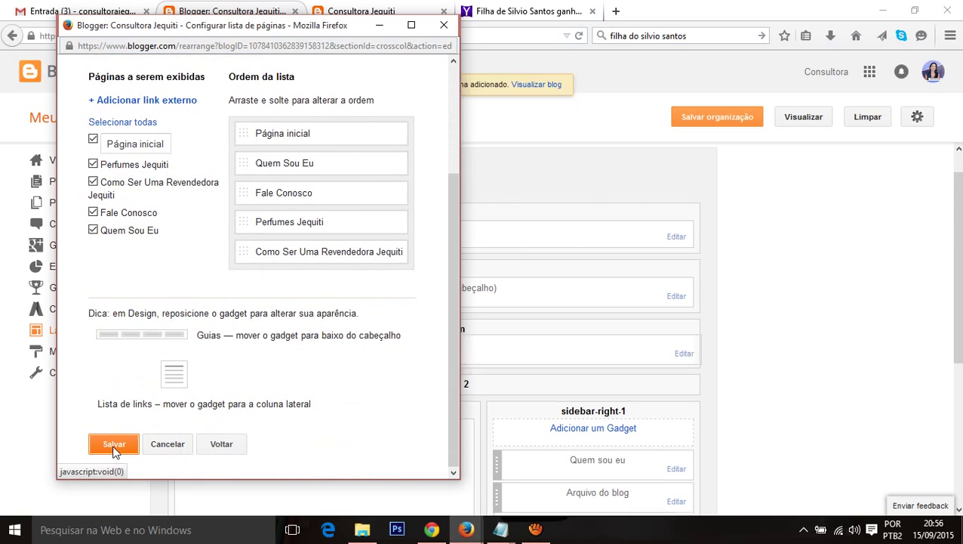
pyautogui.click(714, 117)
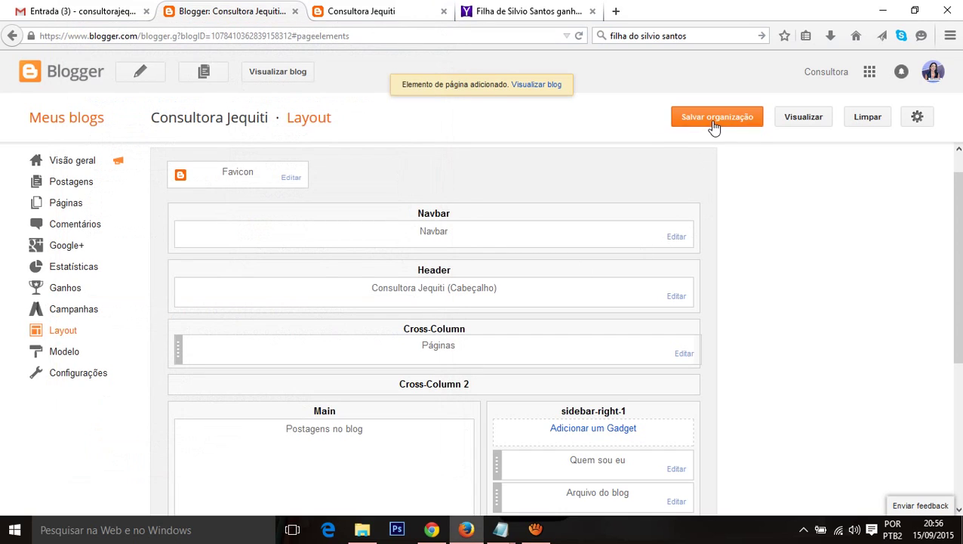
# Step: Reload the live blog to view the new page menu, then return to the Layout editor
pyautogui.click(387, 15)
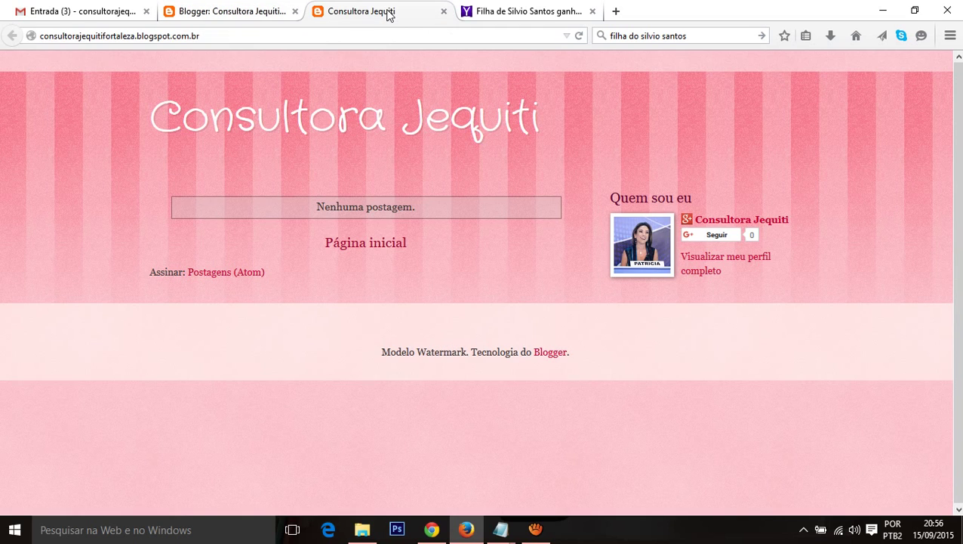
pyautogui.click(215, 37)
pyautogui.press('Return')
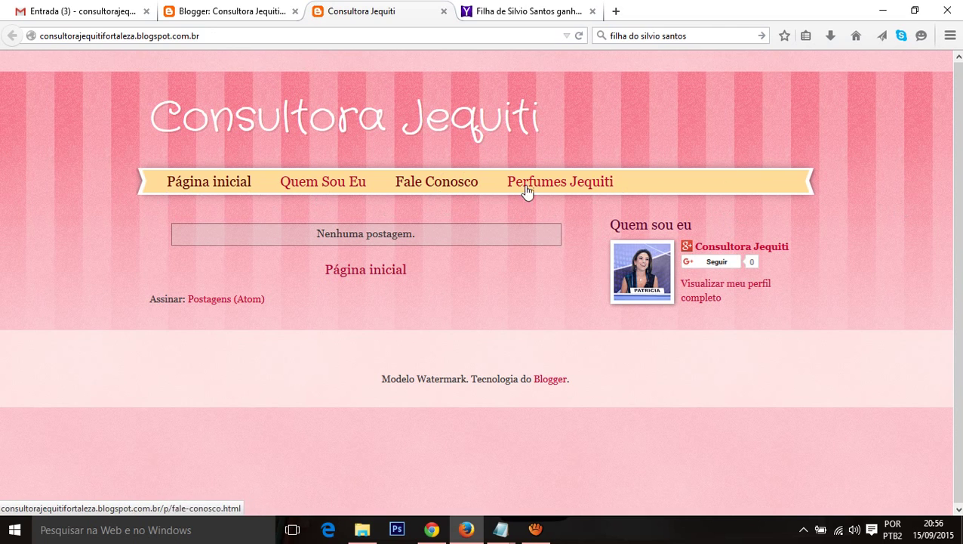
pyautogui.click(253, 9)
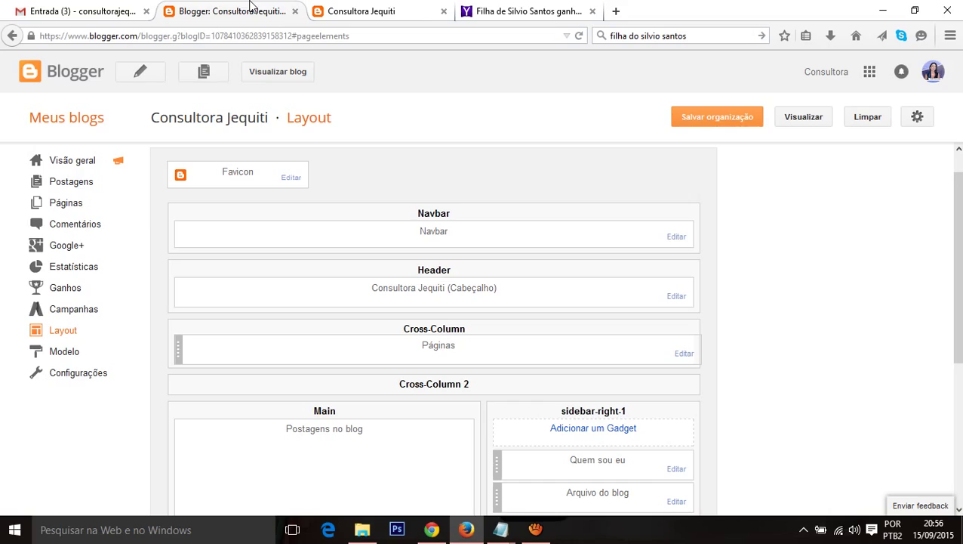
# Step: Remove 'Como Ser Uma Revendedora Jequiti' from the Páginas gadget, save the layout, and view the live blog
pyautogui.scroll(-2, 528, 257)
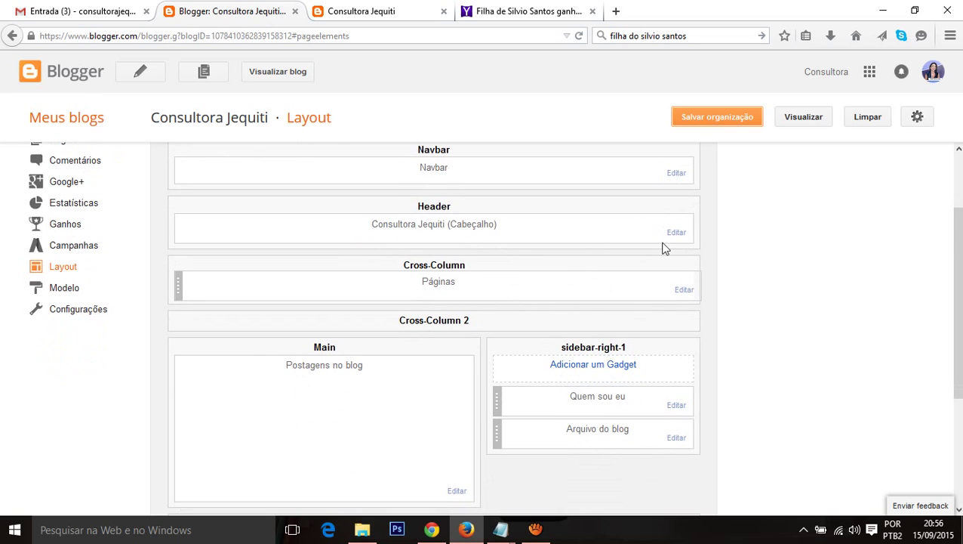
pyautogui.click(684, 291)
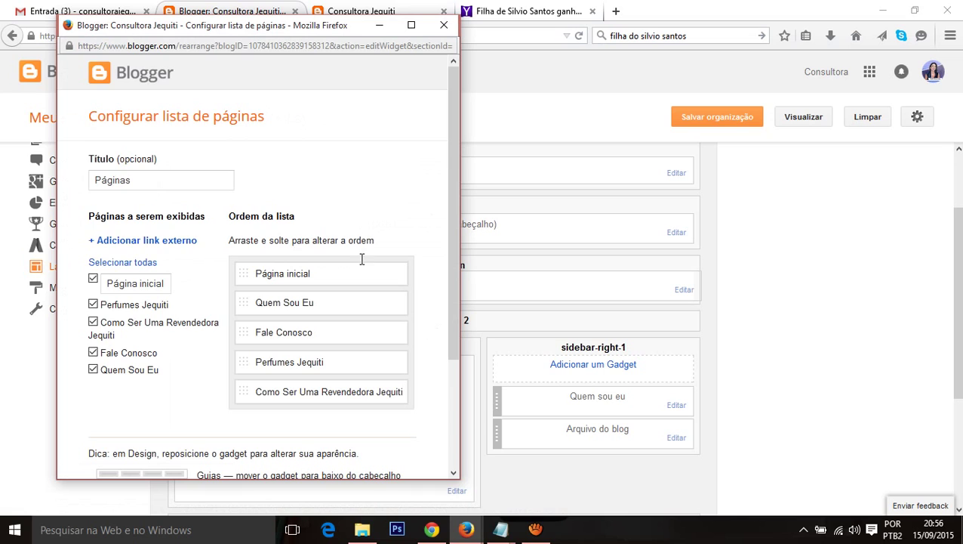
pyautogui.scroll(-3, 361, 259)
pyautogui.click(93, 182)
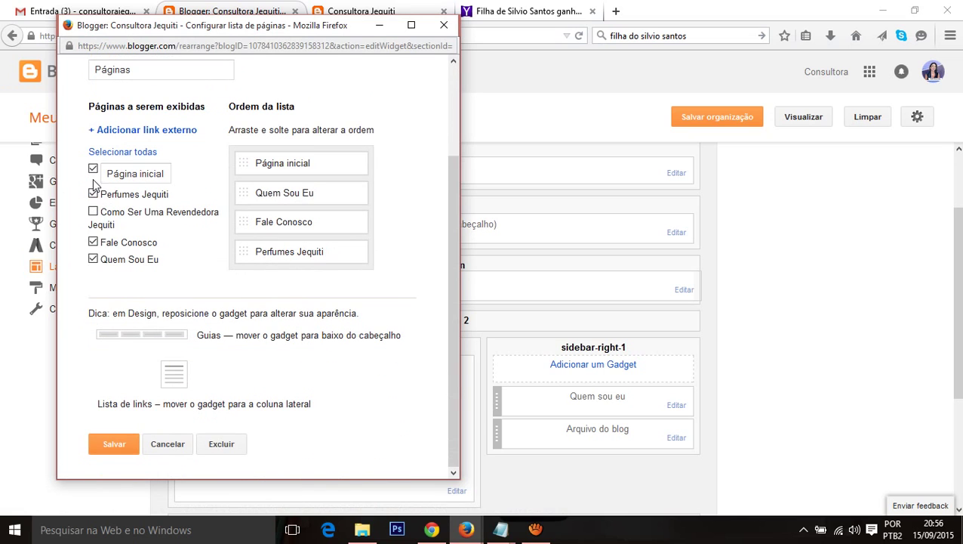
pyautogui.click(113, 446)
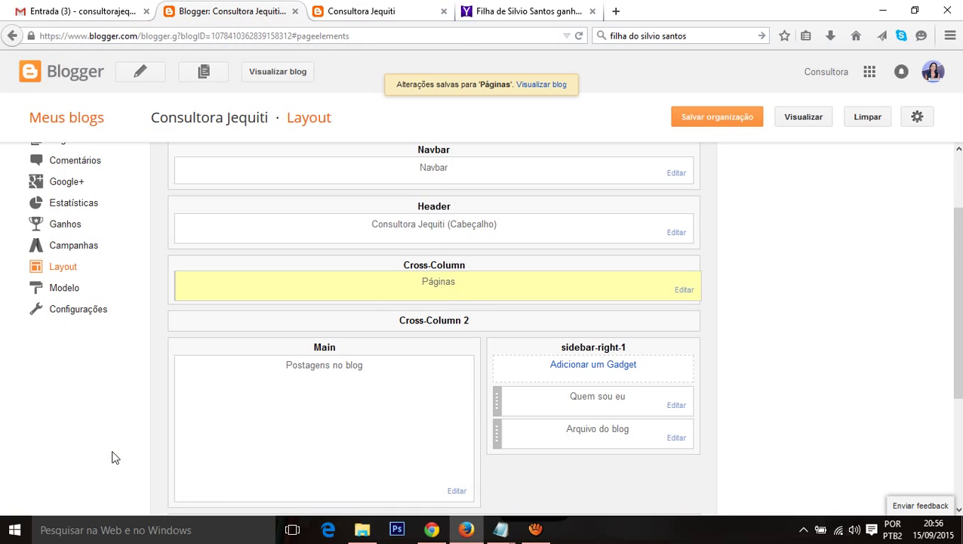
pyautogui.click(699, 120)
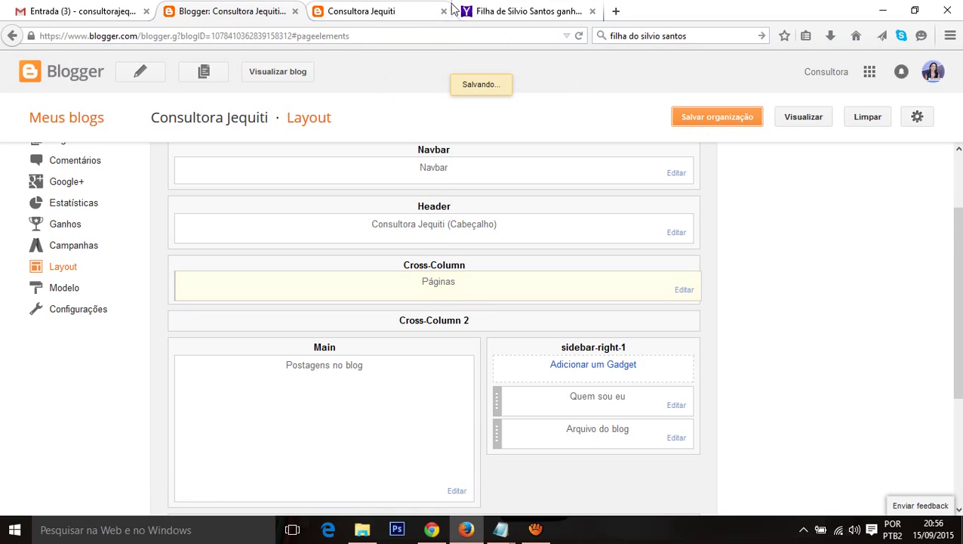
pyautogui.click(353, 17)
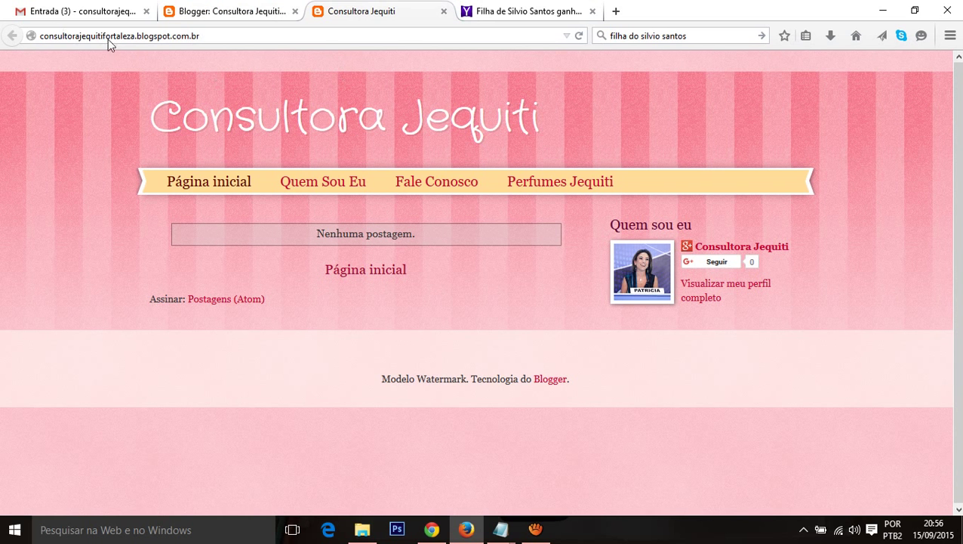
pyautogui.click(138, 35)
pyautogui.press('Return')
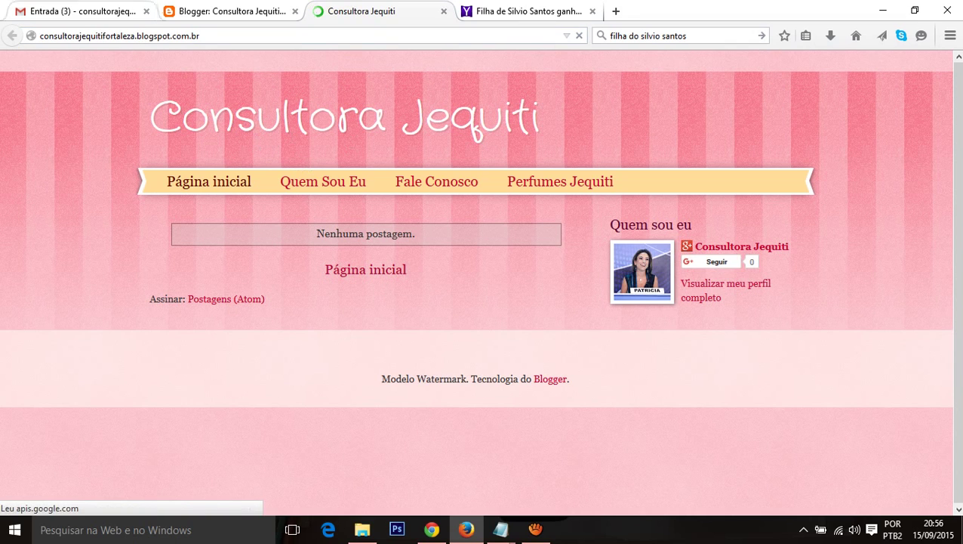
pyautogui.click(308, 187)
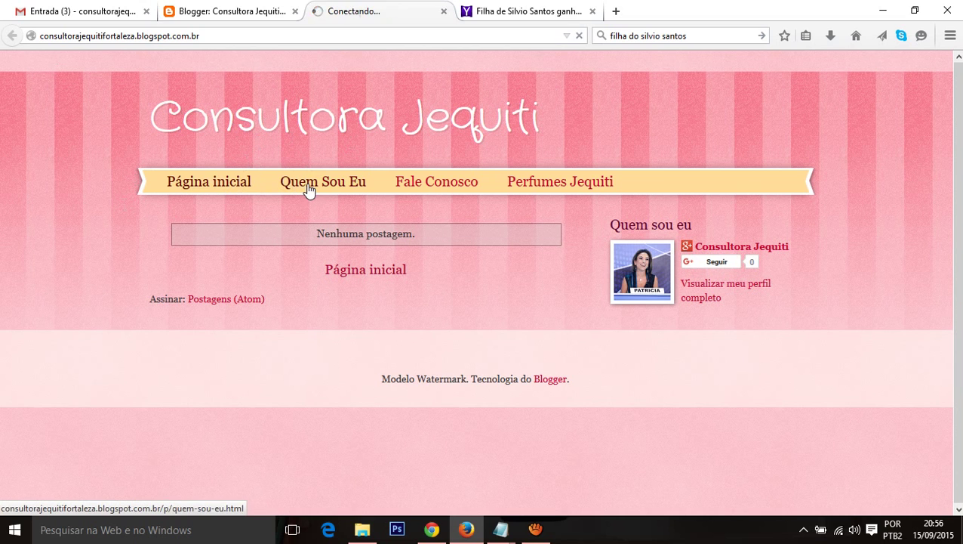
pyautogui.scroll(-3, 400, 234)
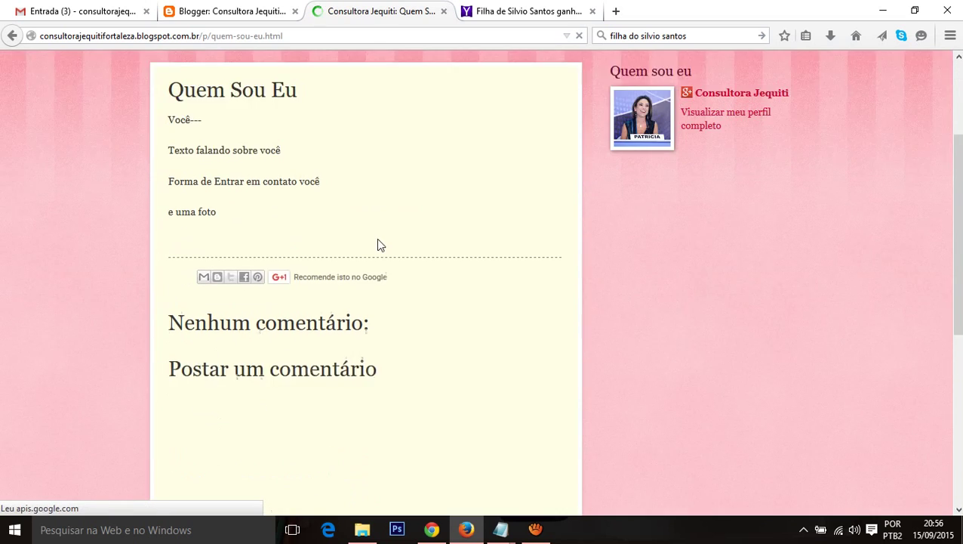
pyautogui.scroll(3, 388, 255)
pyautogui.click(430, 184)
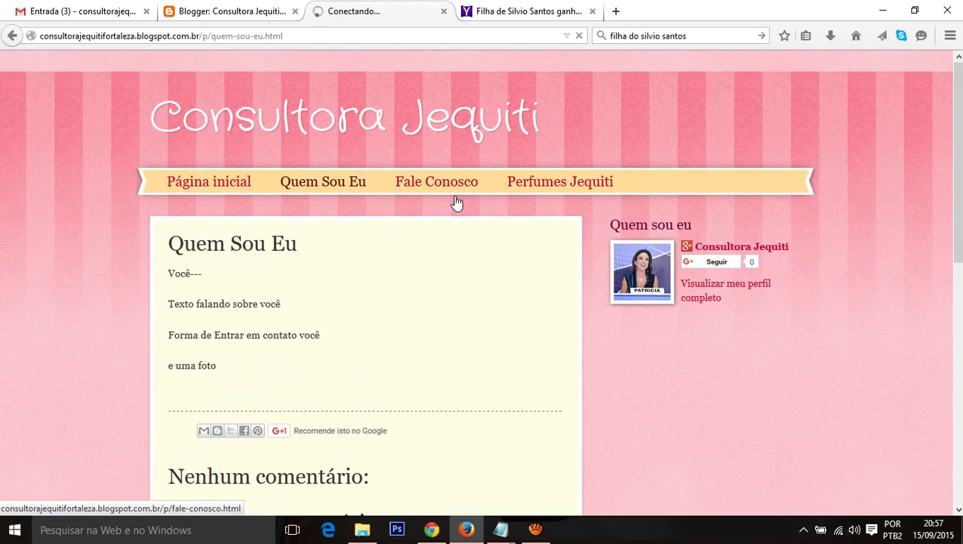
pyautogui.scroll(-5, 469, 291)
pyautogui.scroll(5, 477, 302)
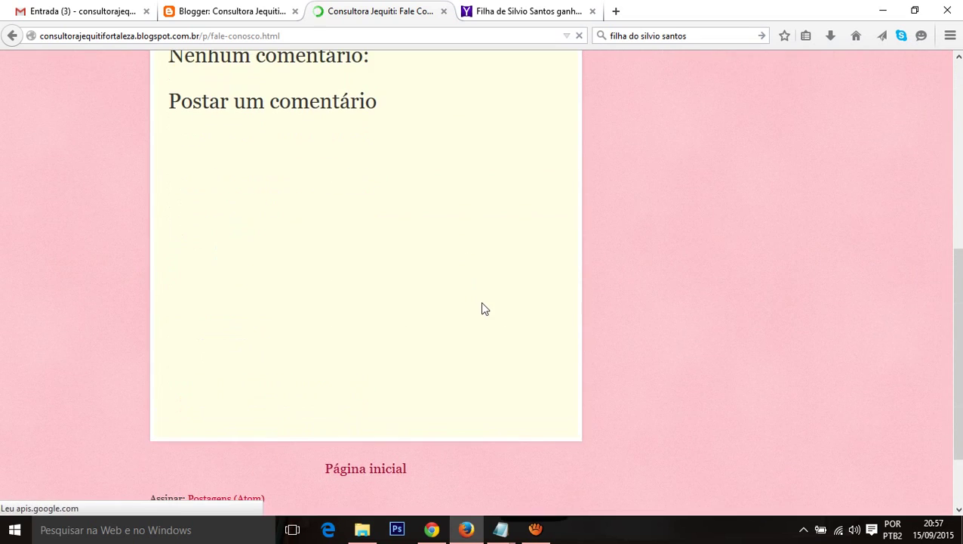
pyautogui.click(589, 192)
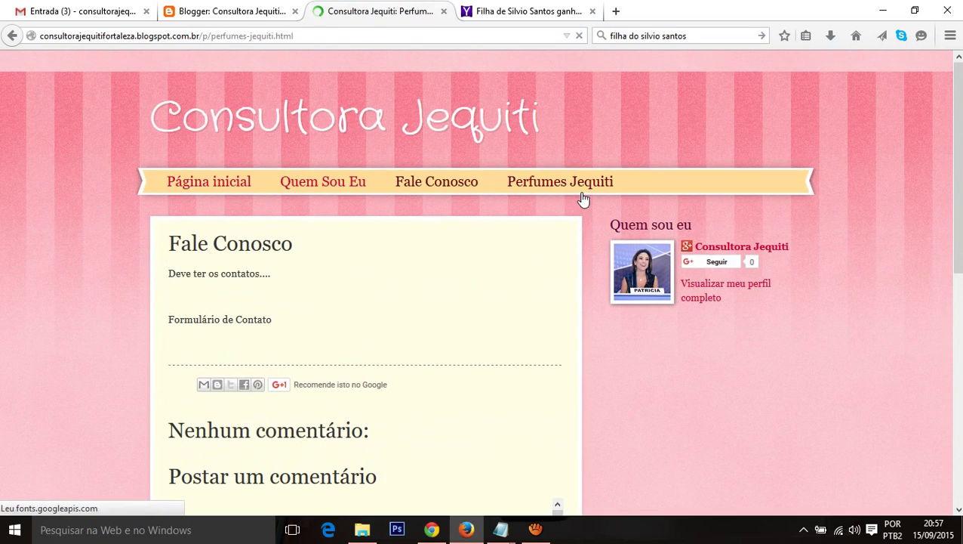
pyautogui.scroll(-3, 495, 340)
pyautogui.scroll(-2, 494, 358)
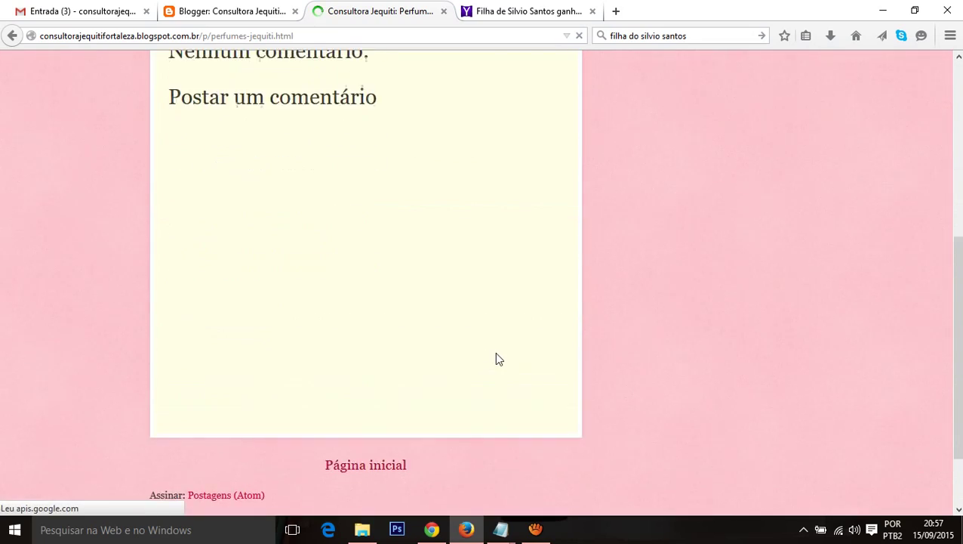
pyautogui.scroll(5, 499, 314)
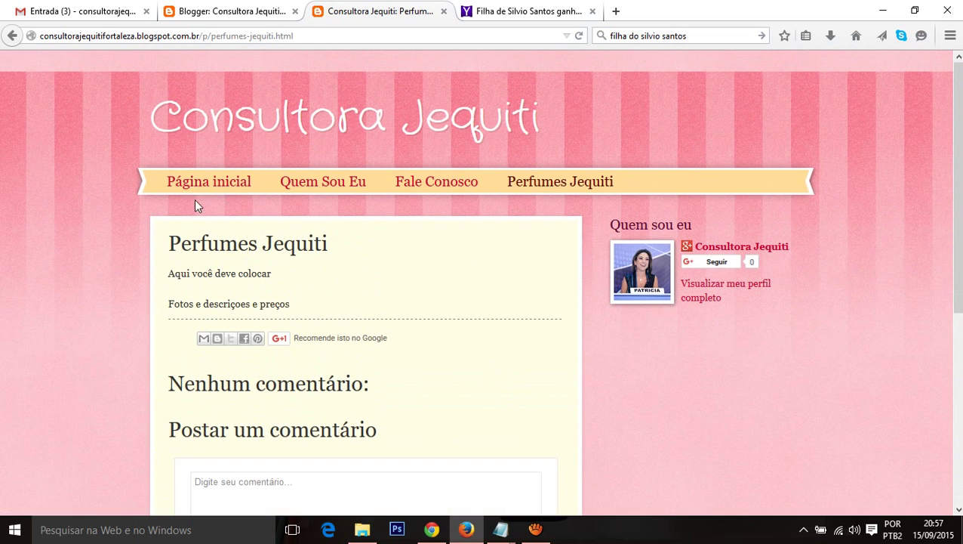
pyautogui.click(185, 181)
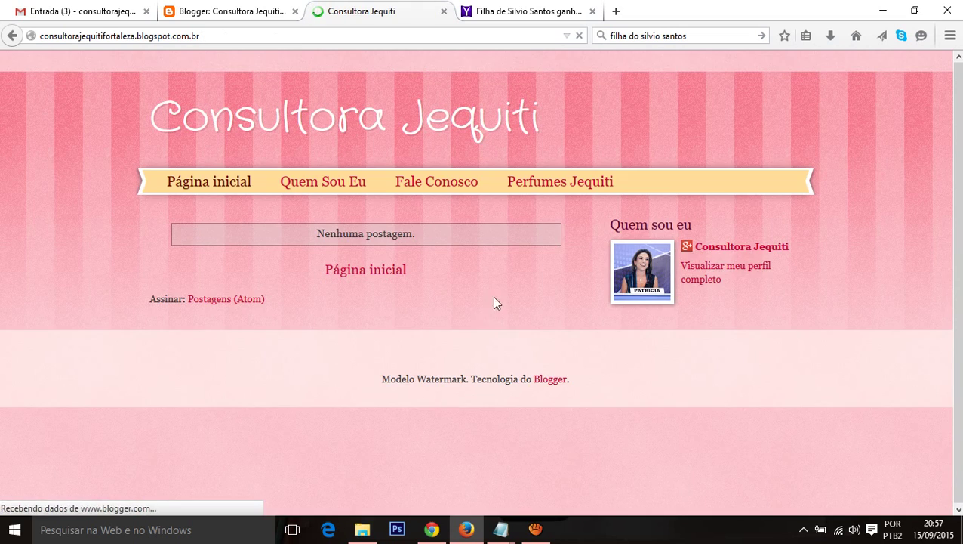
pyautogui.click(332, 188)
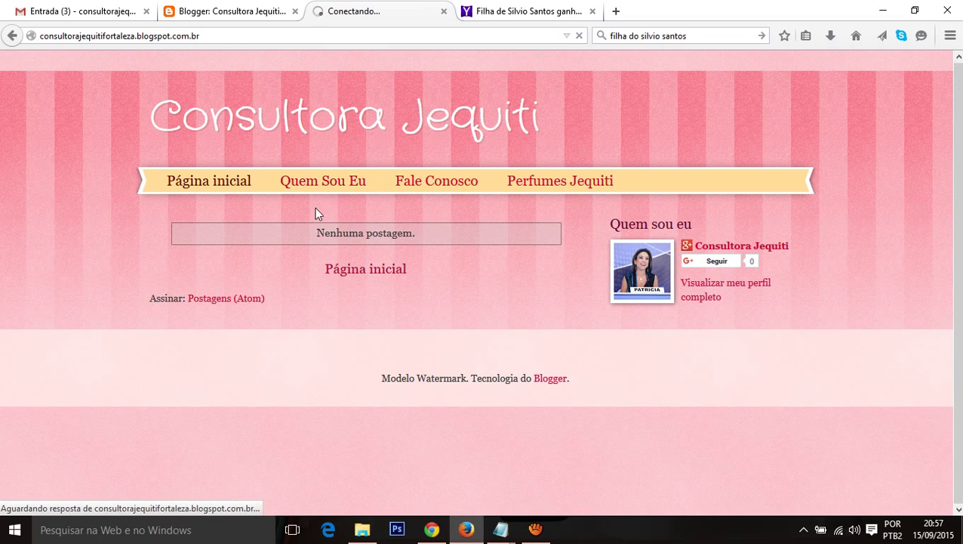
pyautogui.scroll(-5, 276, 380)
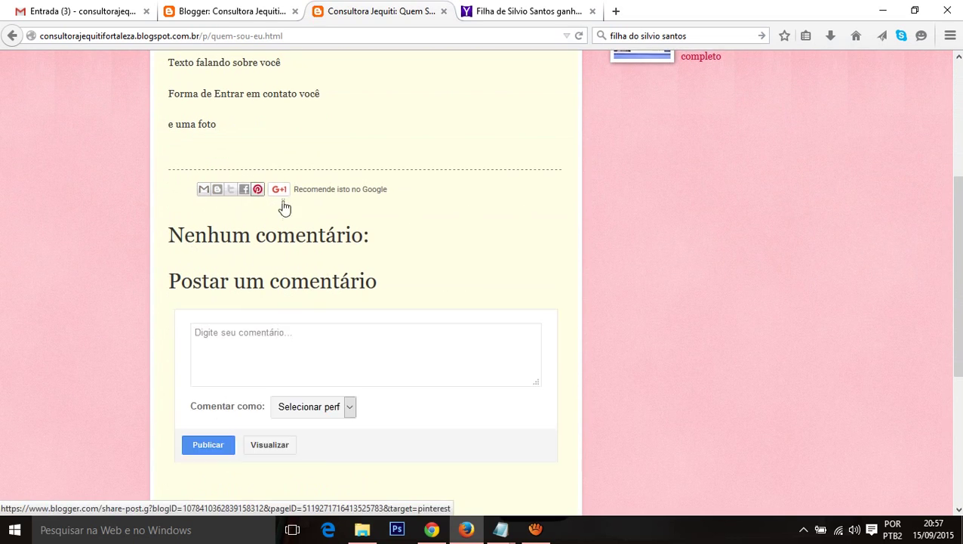
pyautogui.scroll(5, 483, 186)
pyautogui.click(442, 185)
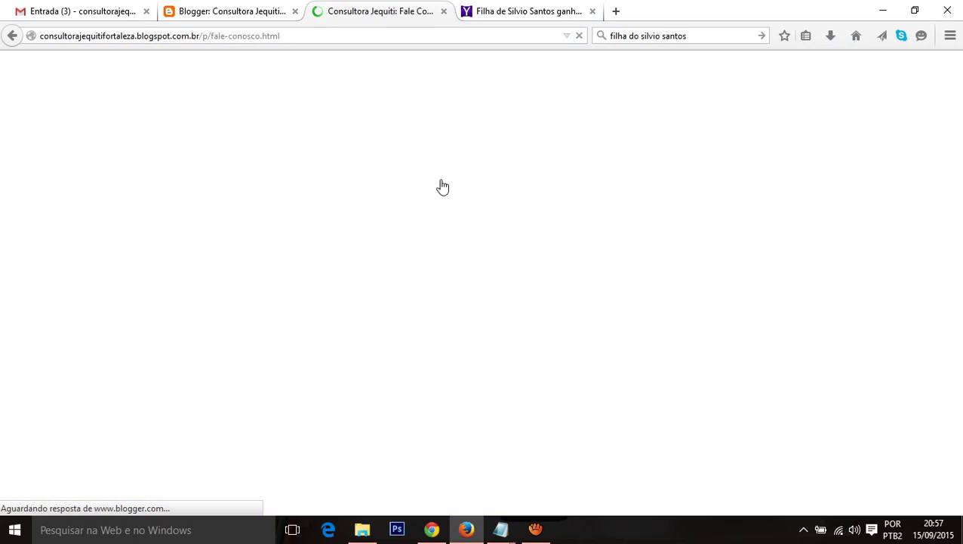
pyautogui.scroll(-3, 327, 250)
pyautogui.scroll(3, 327, 251)
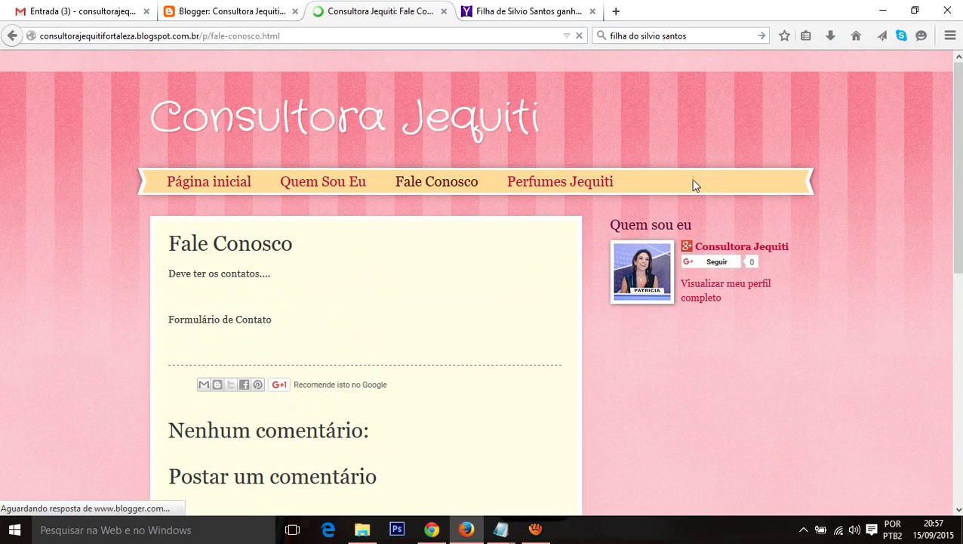
pyautogui.click(565, 182)
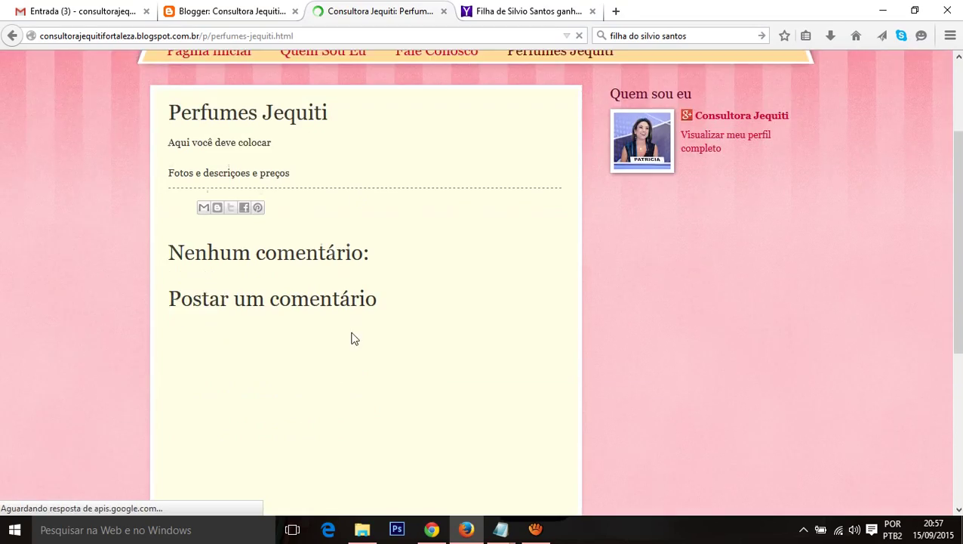
pyautogui.scroll(3, 352, 337)
pyautogui.click(218, 98)
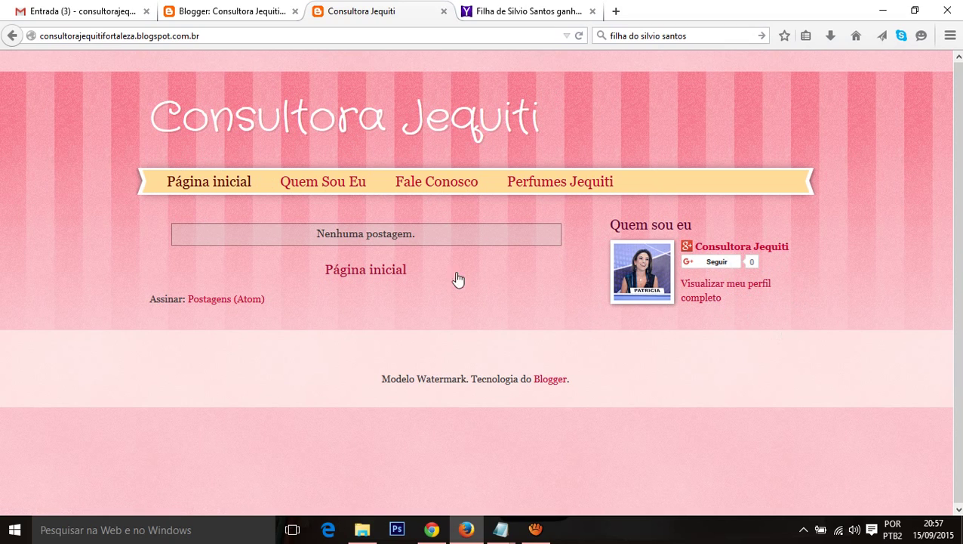
pyautogui.moveTo(322, 231); pyautogui.dragTo(416, 234)
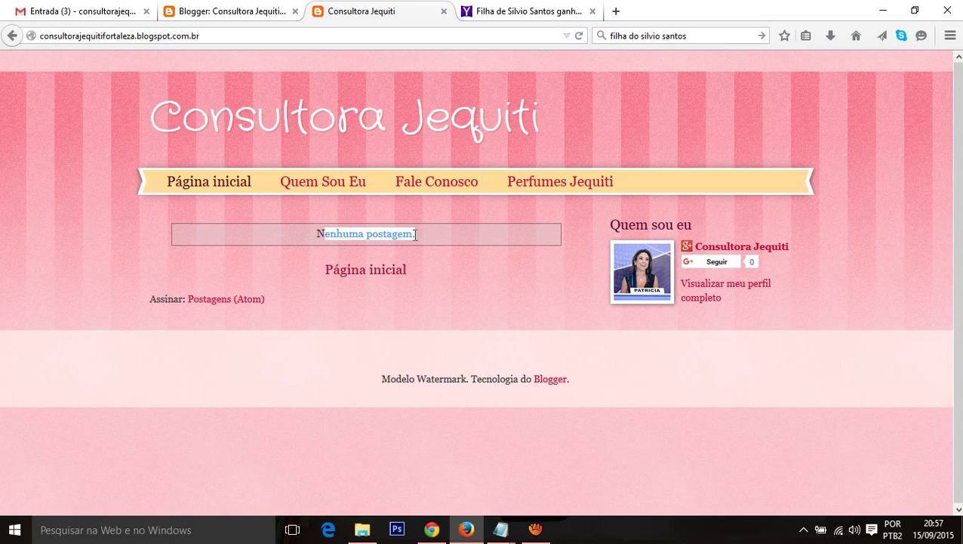
pyautogui.click(391, 234)
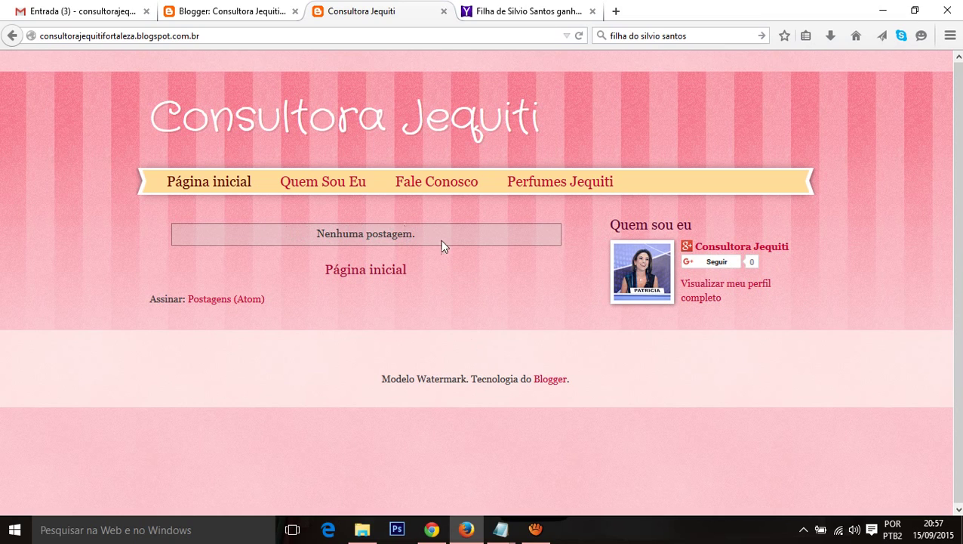